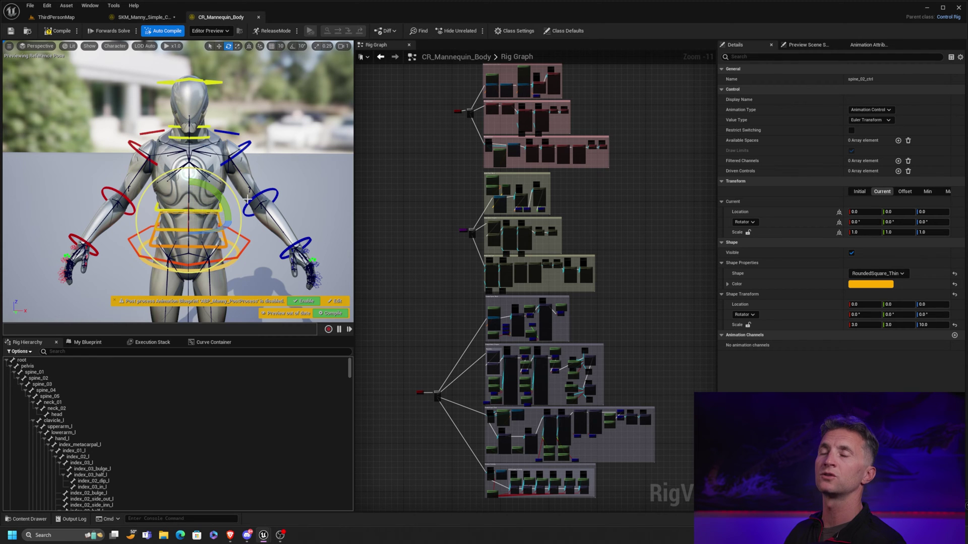
Step: Bend the torso with spine_02_ctrl, then rotate it back toward its rest pose
{"action": "left_click_drag", "start_coordinate": [224, 192], "coordinate": [239, 179]}
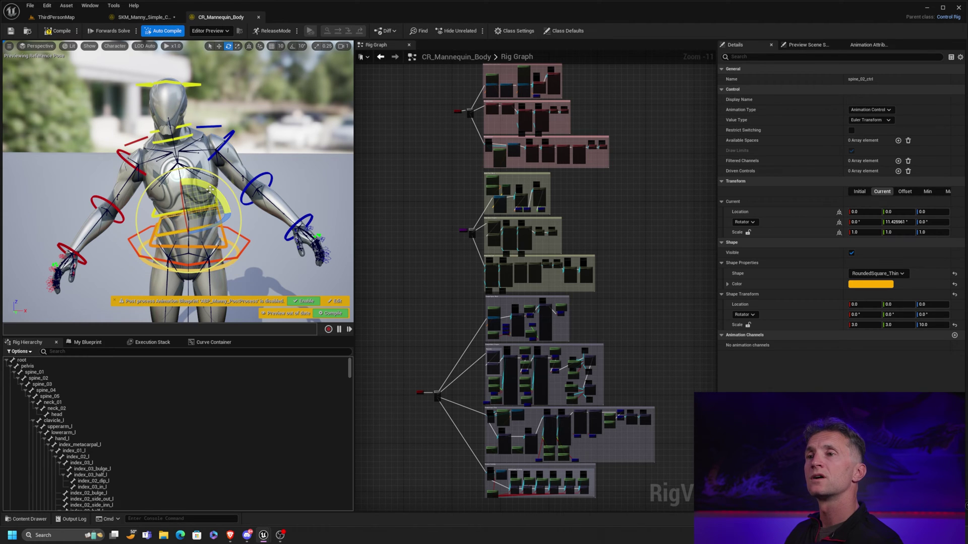
{"action": "left_click_drag", "start_coordinate": [203, 186], "coordinate": [205, 197]}
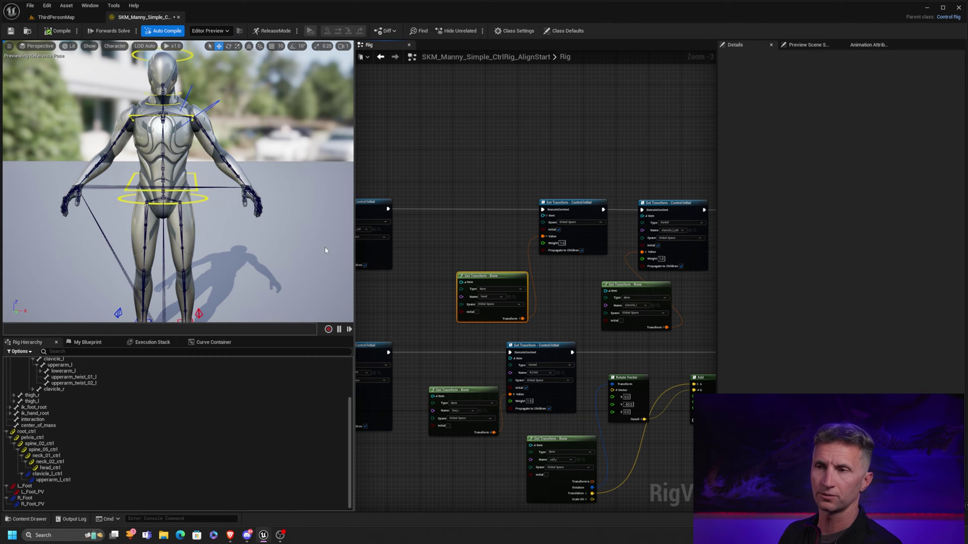
{"action": "middle_click_drag", "start_coordinate": [269, 179], "coordinate": [270, 154]}
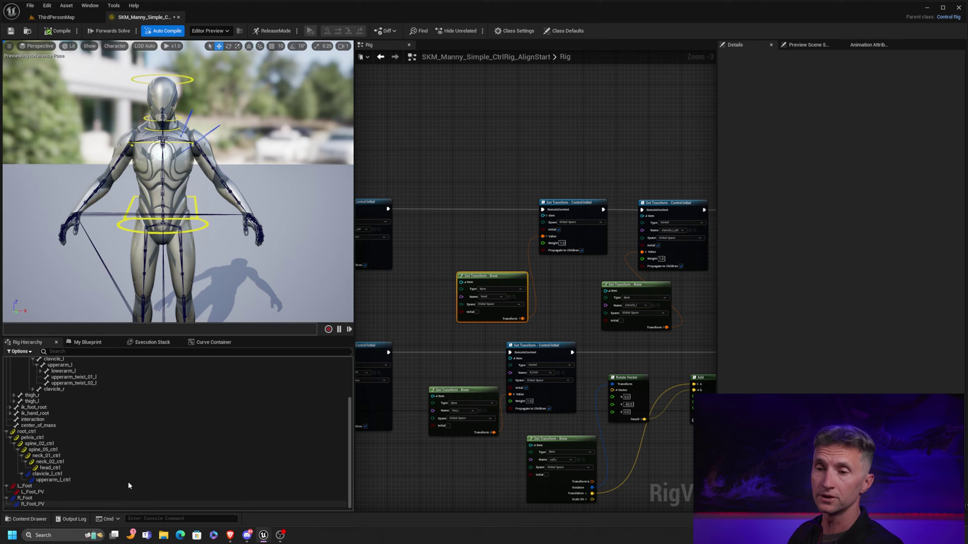
Step: Insert a new parent null above upperarm_l_ctrl in the Rig Hierarchy
{"action": "left_click", "coordinate": [85, 478]}
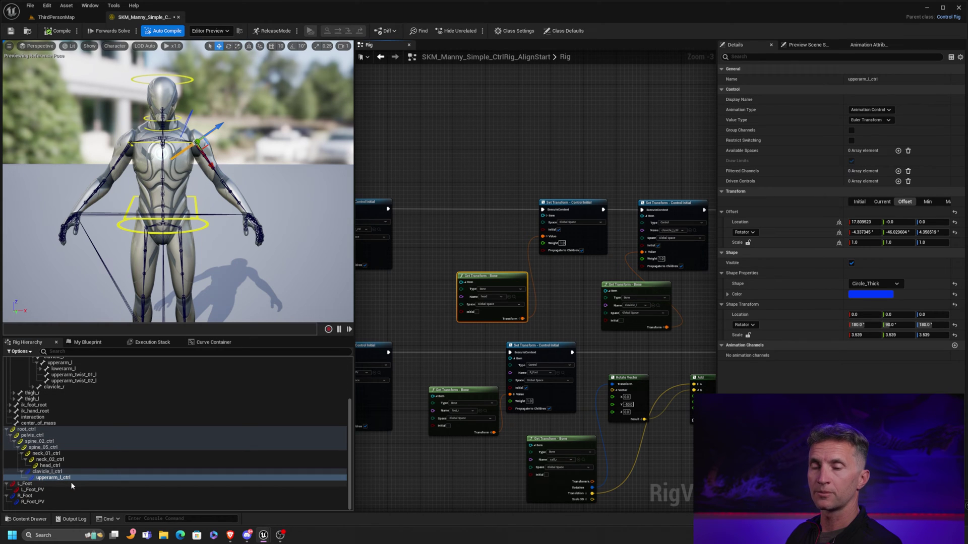
{"action": "right_click", "coordinate": [73, 479]}
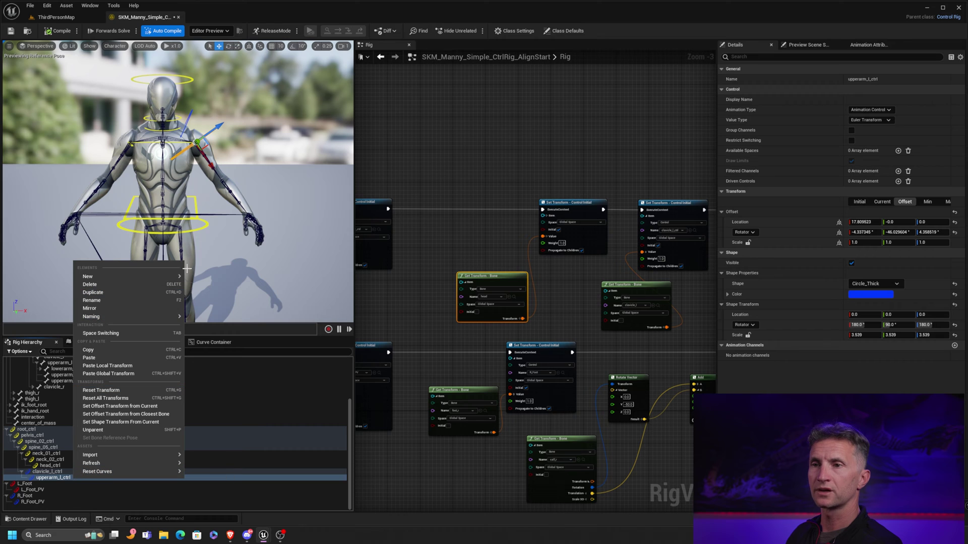
{"action": "mouse_move", "coordinate": [180, 276]}
{"action": "left_click", "coordinate": [221, 319]}
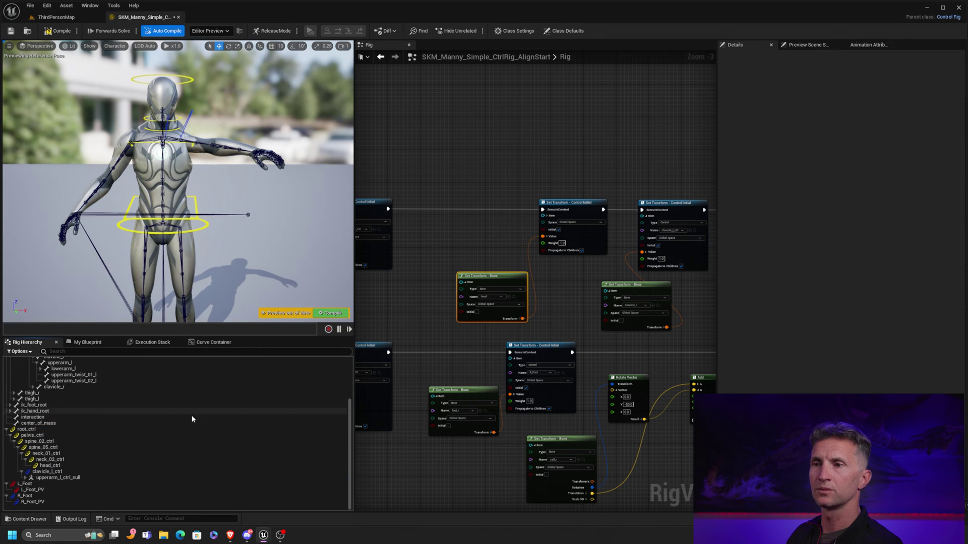
Step: Rename the new null from upperarm_l_ctrl_null to upperarm_l_ctrl_att
{"action": "left_click", "coordinate": [25, 478]}
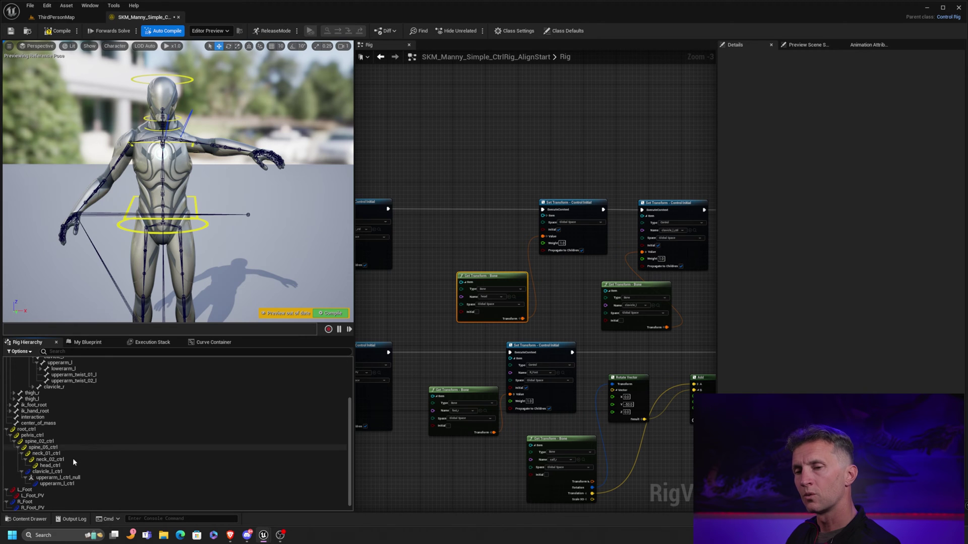
{"action": "left_click", "coordinate": [75, 479]}
{"action": "double_click", "coordinate": [76, 479]}
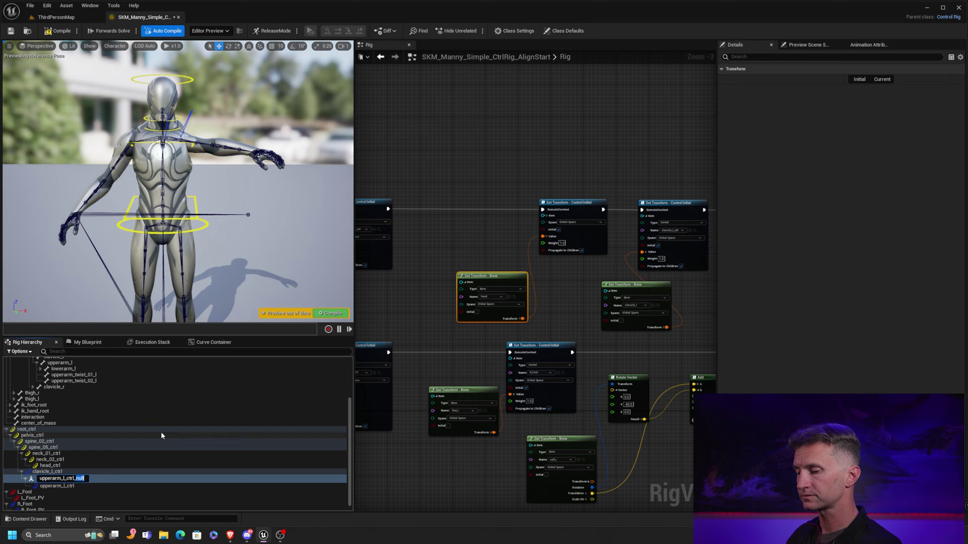
{"action": "type", "text": "att"}
{"action": "key", "text": "Return"}
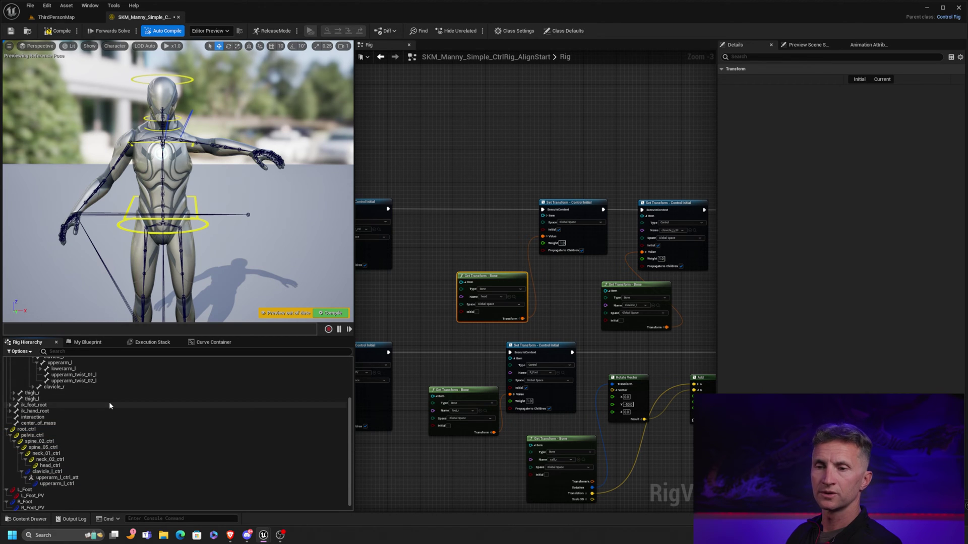
{"action": "left_click", "coordinate": [73, 466]}
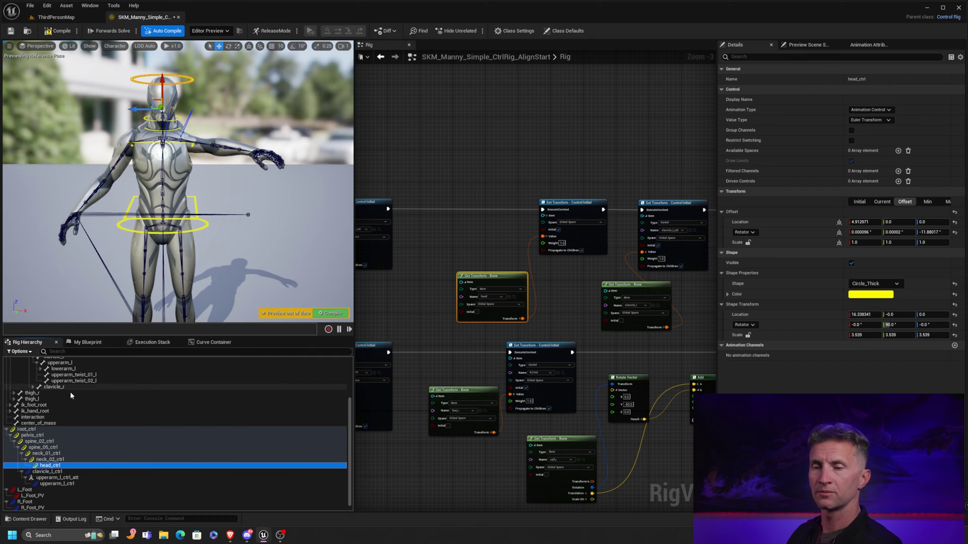
Step: Insert a null above head_ctrl under neck_02_ctrl and rename it head_ctrl_att
{"action": "right_click", "coordinate": [62, 467]}
{"action": "mouse_move", "coordinate": [157, 261]}
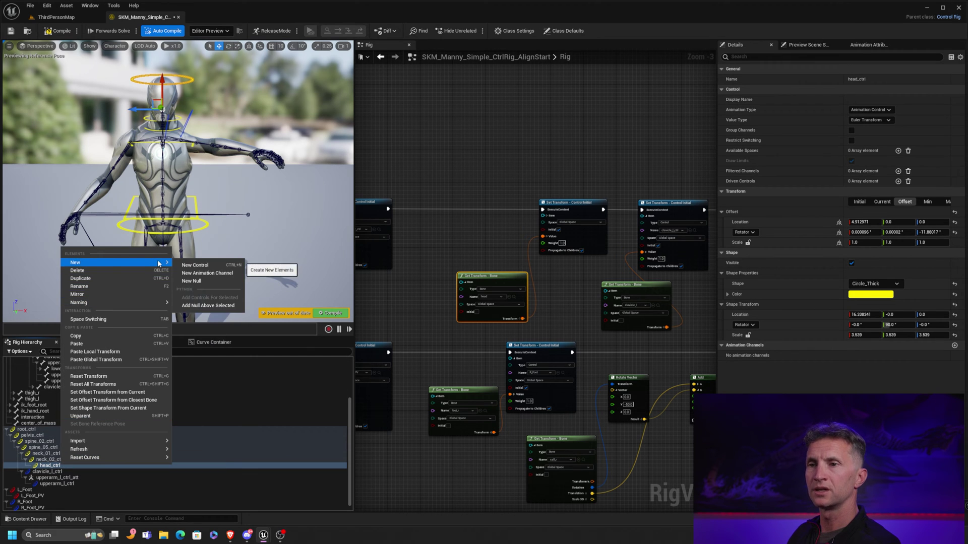
{"action": "left_click", "coordinate": [226, 306]}
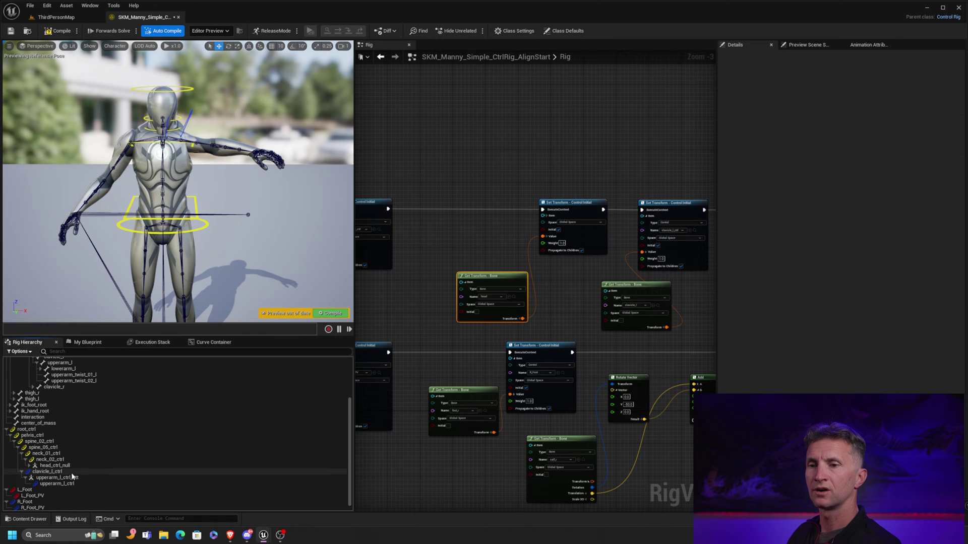
{"action": "left_click_drag", "start_coordinate": [63, 467], "coordinate": [79, 468]}
{"action": "type", "text": "att"}
{"action": "key", "text": "Return"}
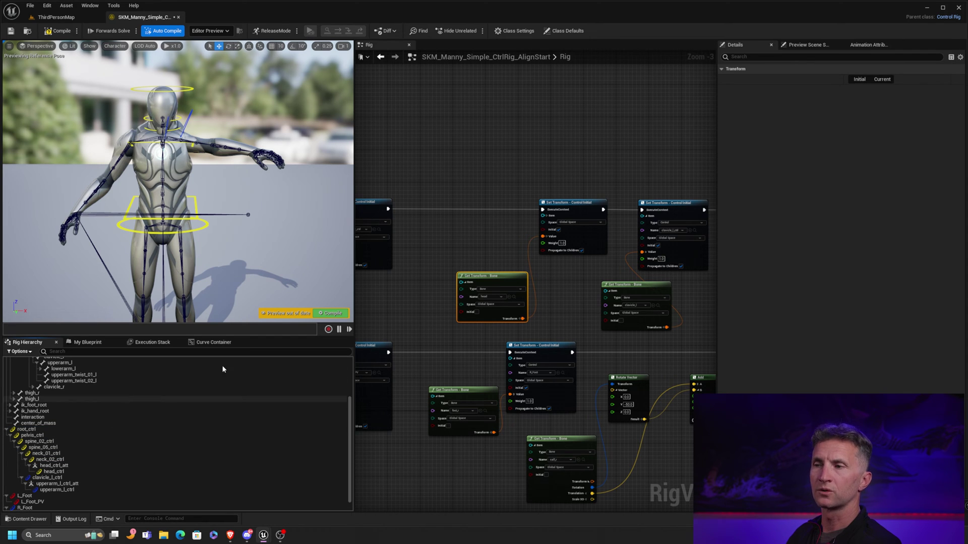
{"action": "right_click_drag", "start_coordinate": [403, 299], "coordinate": [479, 281]}
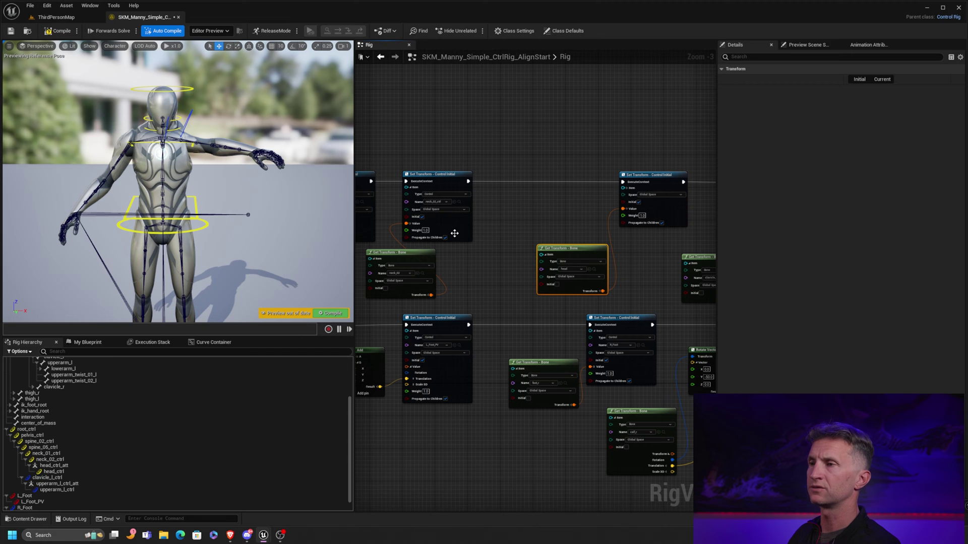
Step: Create a Set Transform node for head_ctrl_att and move it into the chain
{"action": "scroll", "coordinate": [454, 234], "scroll_direction": "up", "scroll_amount": 3}
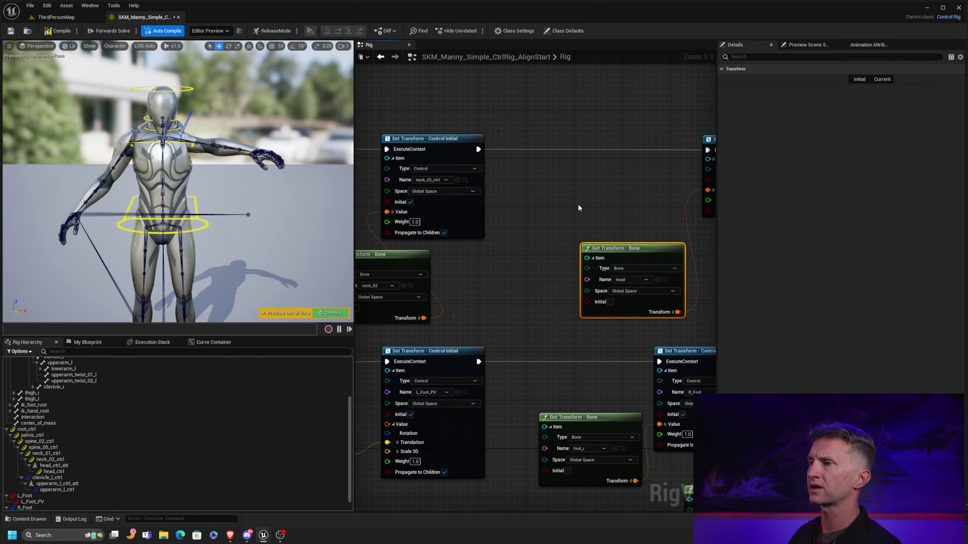
{"action": "right_click_drag", "start_coordinate": [577, 203], "coordinate": [499, 211]}
{"action": "left_click_drag", "start_coordinate": [66, 467], "coordinate": [521, 135]}
{"action": "left_click", "coordinate": [498, 202]}
{"action": "left_click", "coordinate": [565, 278]}
{"action": "right_click_drag", "start_coordinate": [463, 273], "coordinate": [539, 268]}
Step: Feed a duplicated head bone Get Transform into the node's Value and wire its execution pins
{"action": "key", "text": "ctrl+d"}
{"action": "left_click_drag", "start_coordinate": [555, 280], "coordinate": [499, 265]}
{"action": "left_click_drag", "start_coordinate": [559, 329], "coordinate": [559, 183]}
{"action": "right_click_drag", "start_coordinate": [559, 183], "coordinate": [494, 211]}
{"action": "left_click_drag", "start_coordinate": [414, 177], "coordinate": [494, 171]}
{"action": "mouse_move", "coordinate": [583, 172]}
{"action": "left_mouse_down"}
{"action": "mouse_move", "coordinate": [656, 192]}
{"action": "mouse_move", "coordinate": [569, 172]}
{"action": "left_mouse_up"}
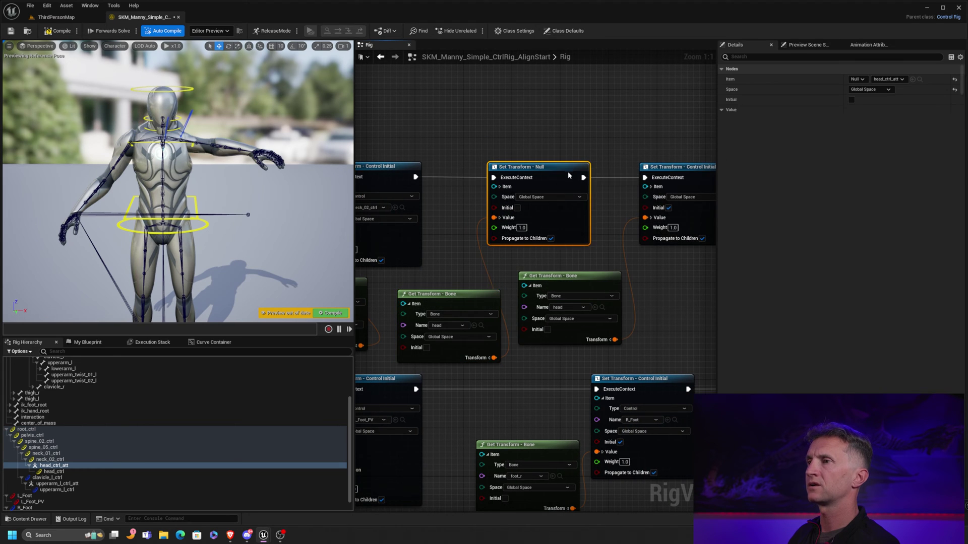
Step: Make the head_ctrl_att node set the Initial transform, recompile, and reset head_ctrl's current location
{"action": "left_click", "coordinate": [518, 208]}
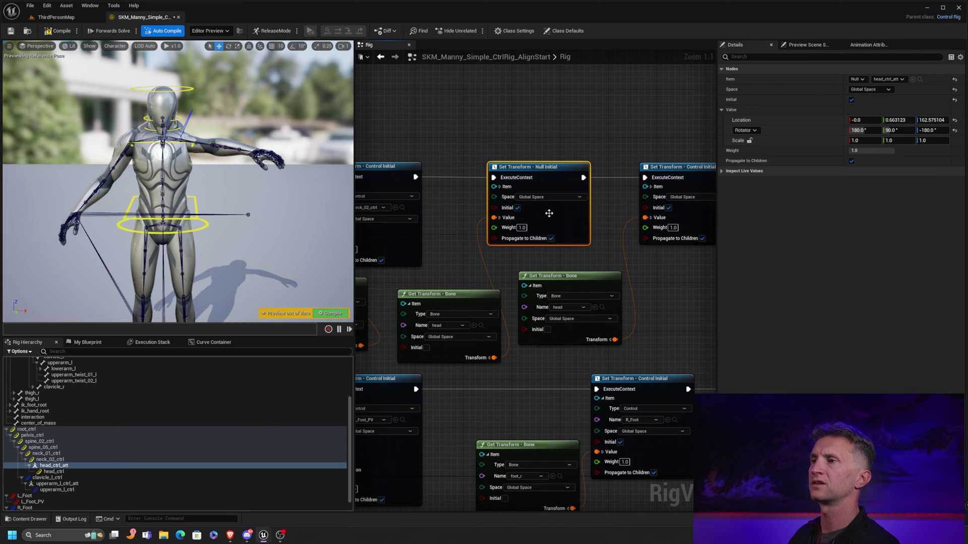
{"action": "left_click", "coordinate": [59, 32]}
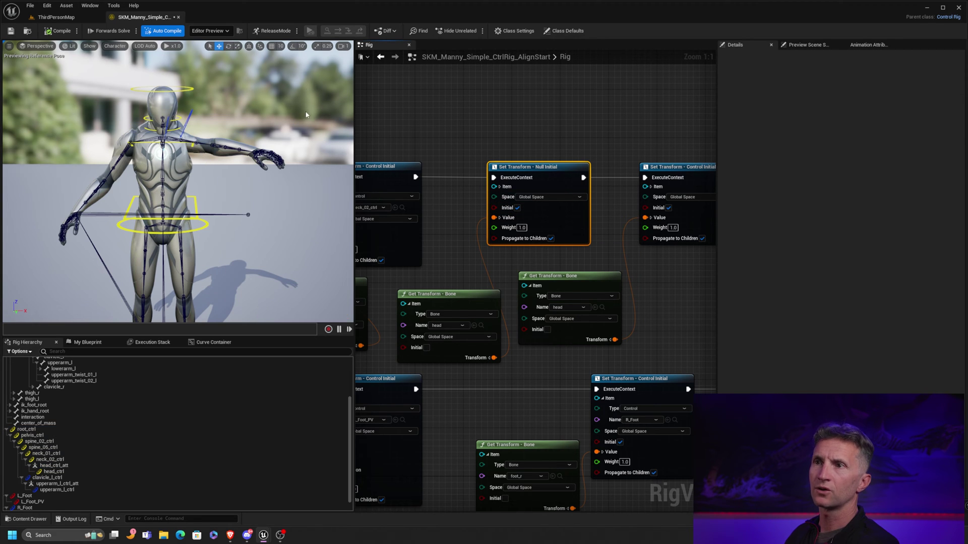
{"action": "left_click", "coordinate": [68, 471]}
{"action": "left_click", "coordinate": [882, 191]}
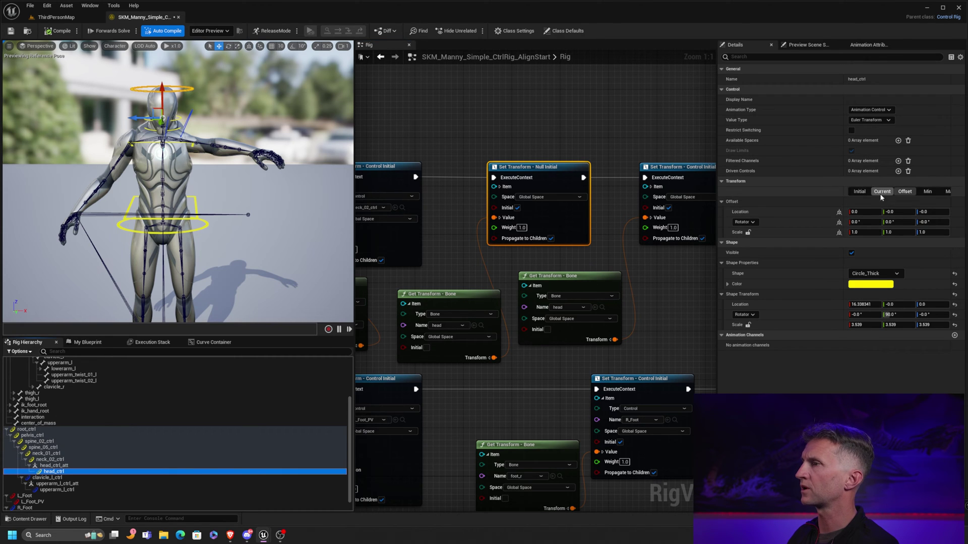
{"action": "left_click", "coordinate": [954, 213]}
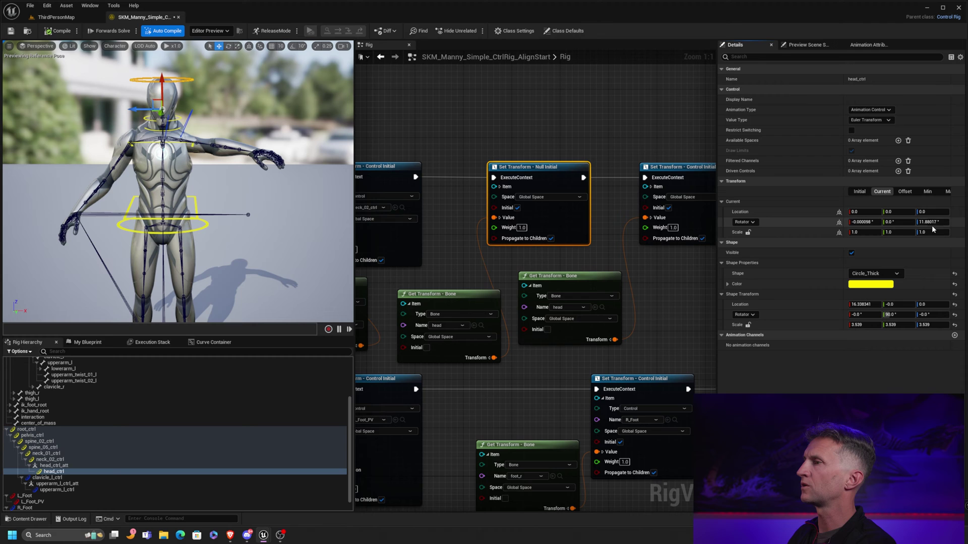
{"action": "left_click", "coordinate": [868, 192]}
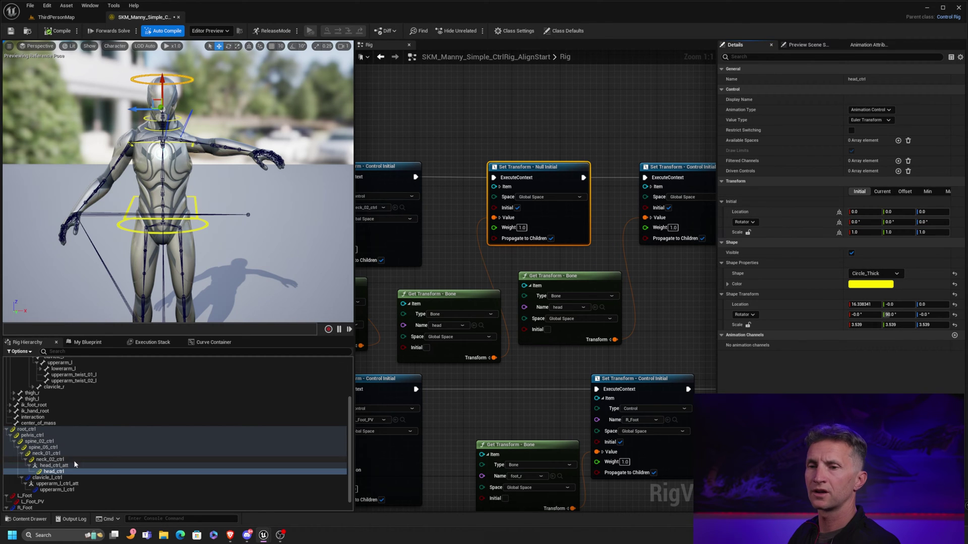
Step: Reset the head_ctrl_att null's current location to zero
{"action": "left_click", "coordinate": [101, 464]}
{"action": "left_click", "coordinate": [882, 79]}
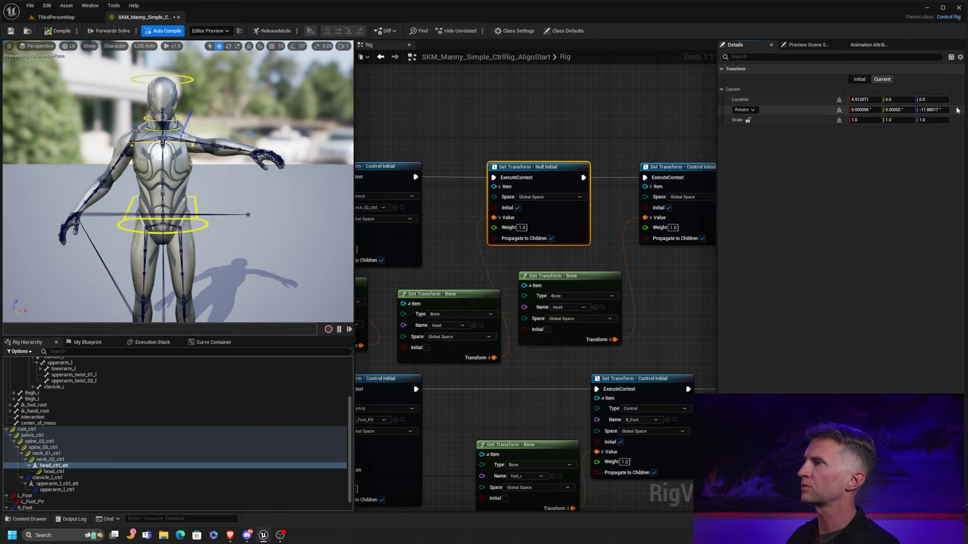
{"action": "left_click", "coordinate": [857, 79]}
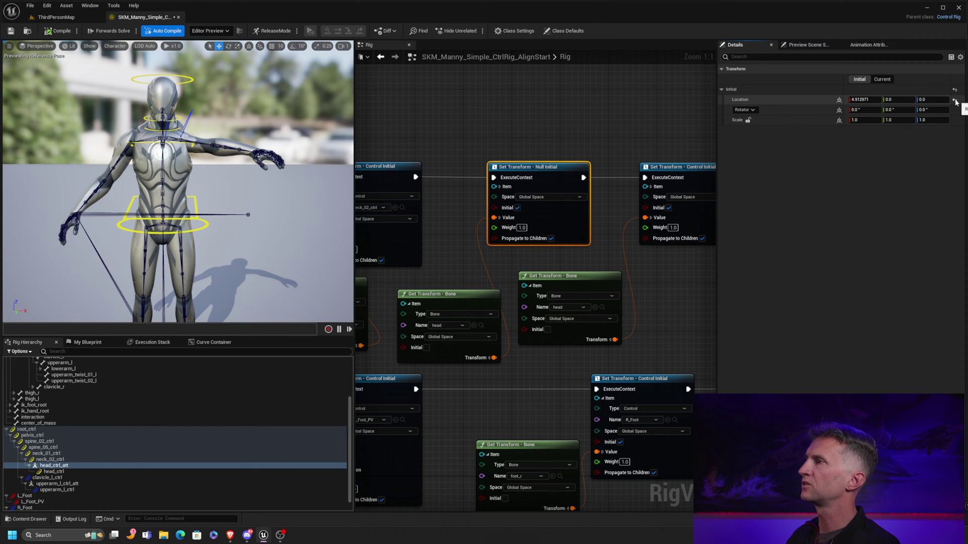
{"action": "left_click", "coordinate": [881, 80]}
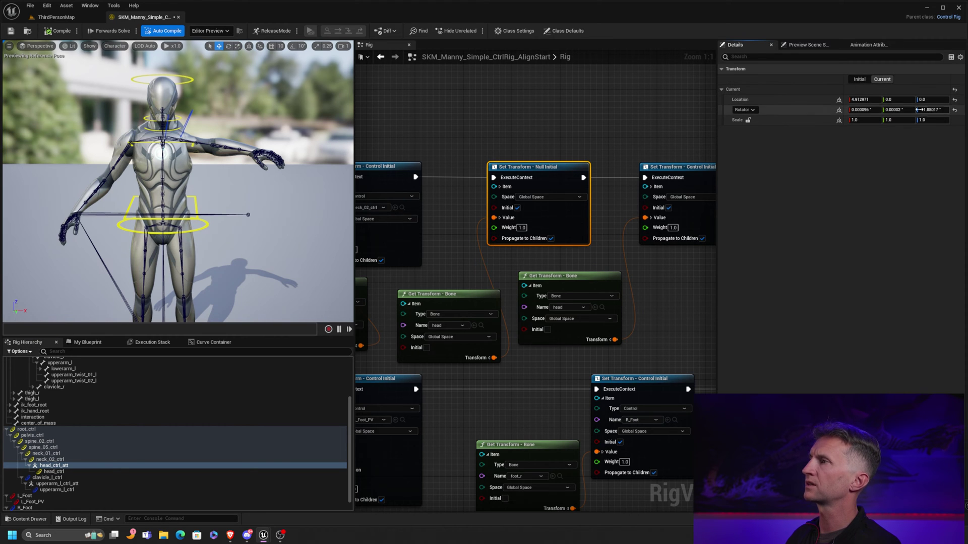
{"action": "left_click", "coordinate": [954, 100]}
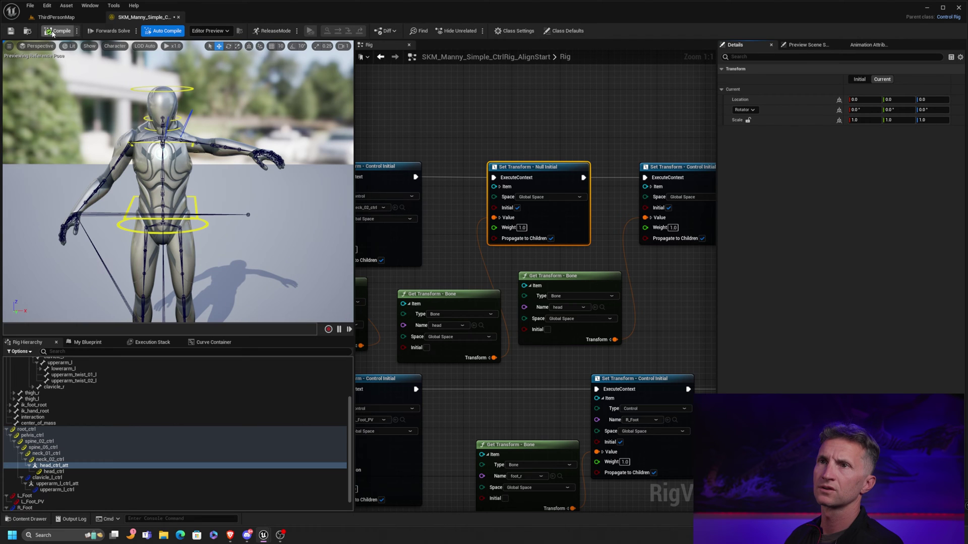
{"action": "left_click", "coordinate": [305, 175]}
Step: Enter 0 in head_ctrl's current location and rotation fields
{"action": "left_click", "coordinate": [121, 472]}
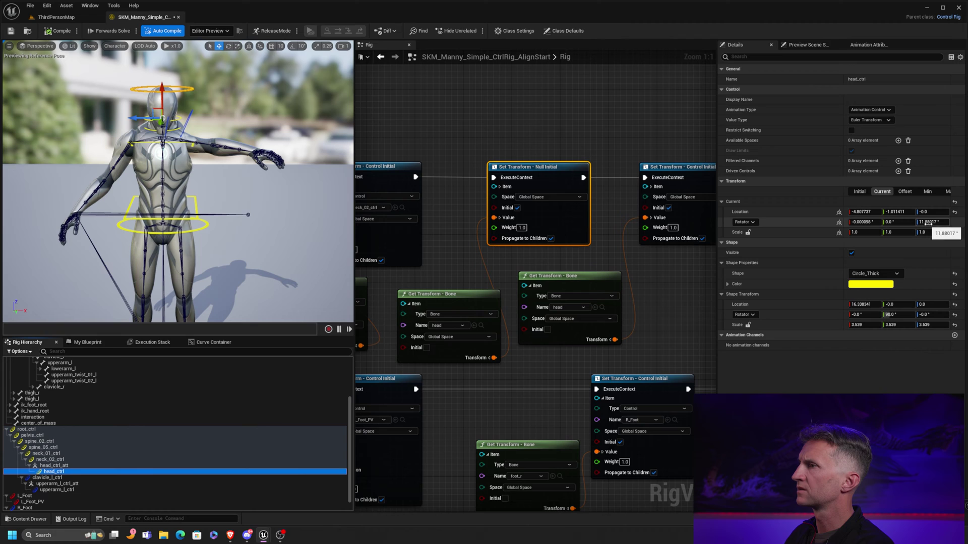
{"action": "left_click", "coordinate": [904, 192]}
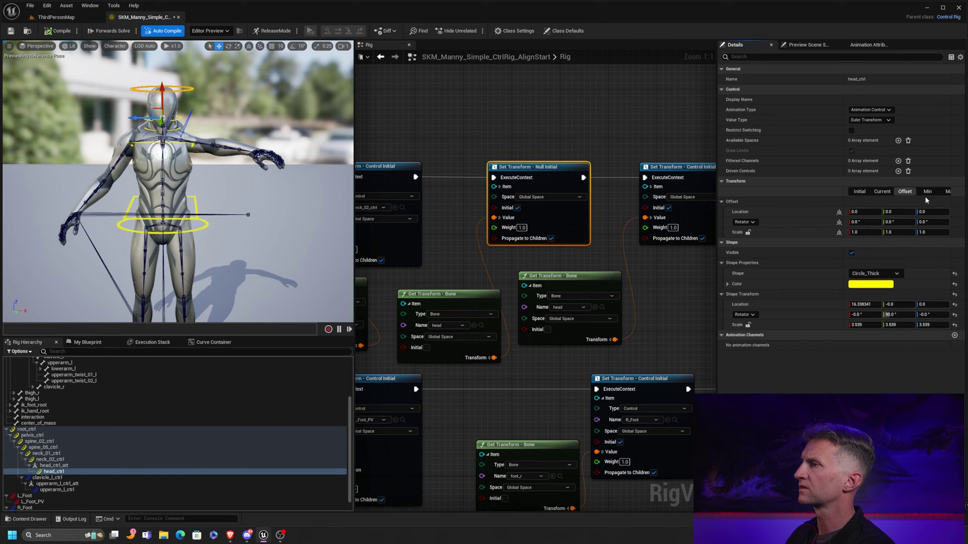
{"action": "type", "text": "0"}
{"action": "left_click", "coordinate": [899, 212]}
{"action": "type", "text": "0"}
{"action": "left_click", "coordinate": [874, 221]}
{"action": "type", "text": "0"}
{"action": "left_click", "coordinate": [875, 211]}
{"action": "type", "text": "0"}
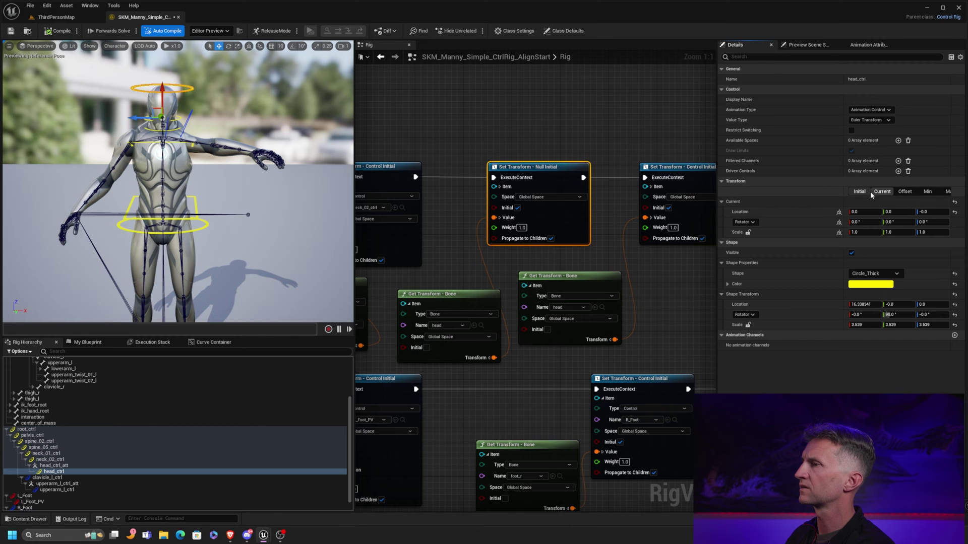
{"action": "key", "text": "Return"}
{"action": "left_click", "coordinate": [860, 191]}
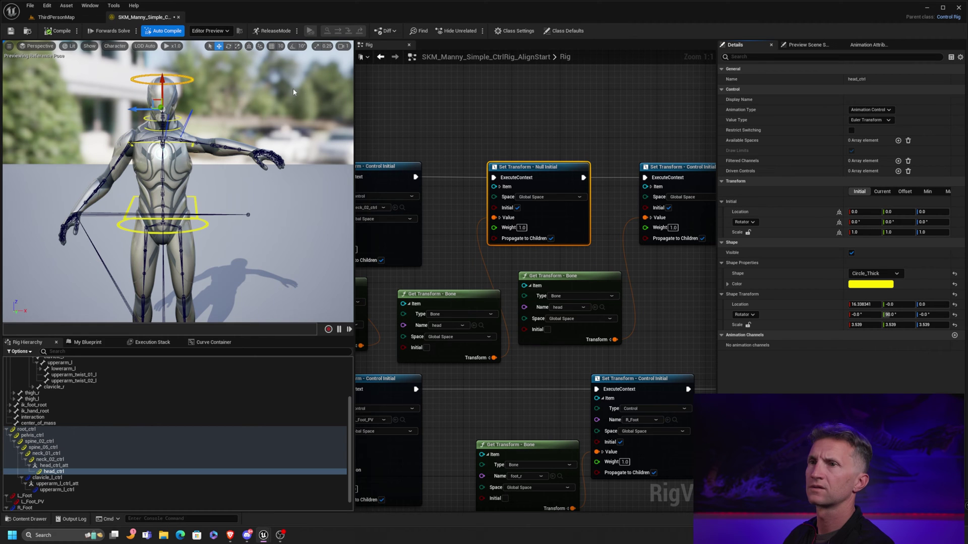
Step: Recompile the rig and nudge the head bone Get Transform node slightly upward
{"action": "left_click", "coordinate": [60, 33]}
{"action": "scroll", "coordinate": [584, 289], "scroll_direction": "down", "scroll_amount": 2}
{"action": "scroll", "coordinate": [595, 289], "scroll_direction": "up", "scroll_amount": 2}
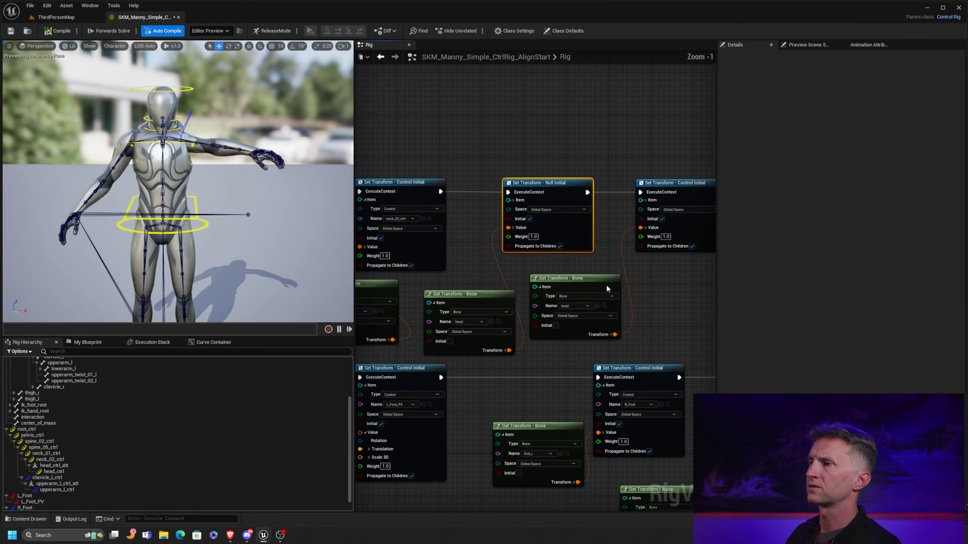
{"action": "left_click", "coordinate": [468, 296]}
{"action": "left_click_drag", "start_coordinate": [468, 297], "coordinate": [468, 286]}
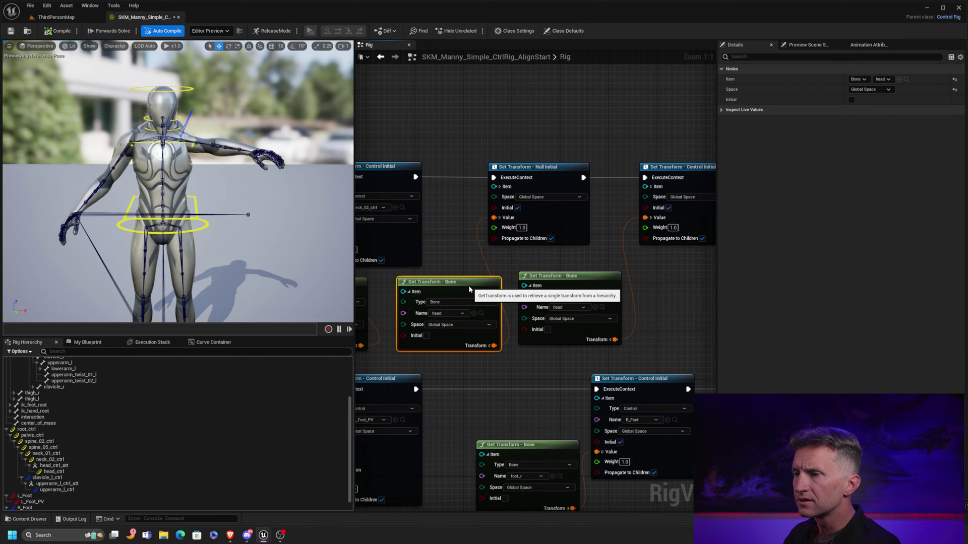
{"action": "right_click_drag", "start_coordinate": [601, 265], "coordinate": [529, 259]}
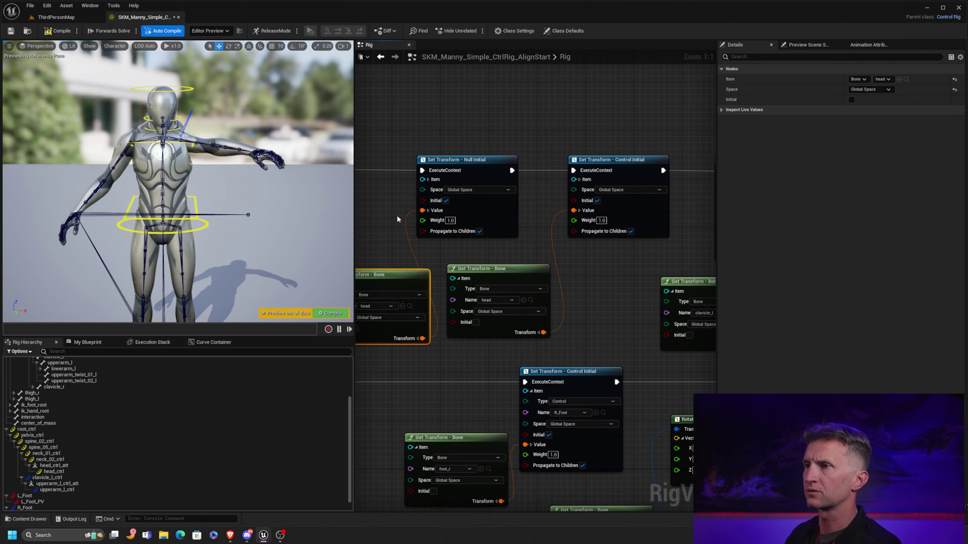
{"action": "right_click_drag", "start_coordinate": [573, 311], "coordinate": [392, 229]}
{"action": "right_click_drag", "start_coordinate": [698, 195], "coordinate": [428, 249]}
{"action": "right_click_drag", "start_coordinate": [472, 210], "coordinate": [619, 221]}
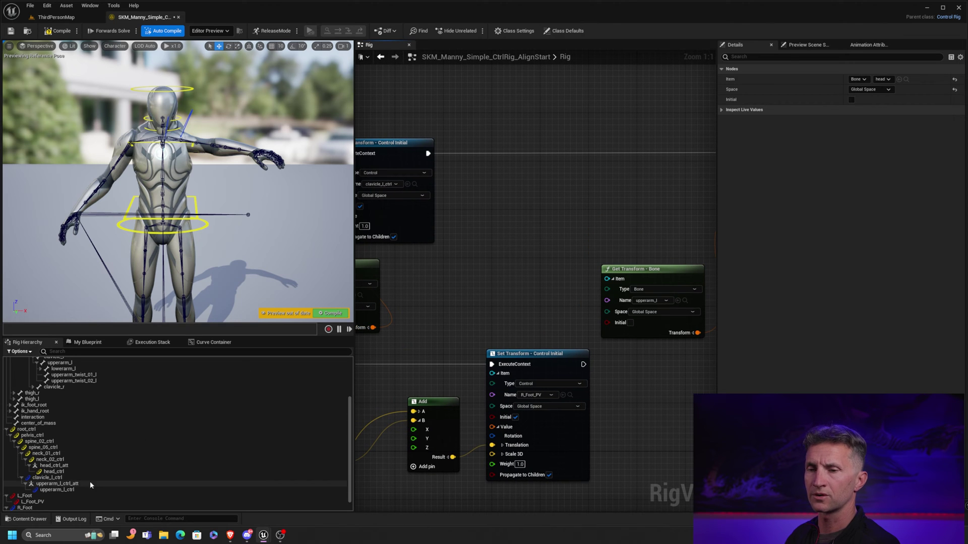
Step: Create a Set Transform node for upperarm_l_ctrl_att on the execution wire
{"action": "left_click_drag", "start_coordinate": [72, 484], "coordinate": [522, 190]}
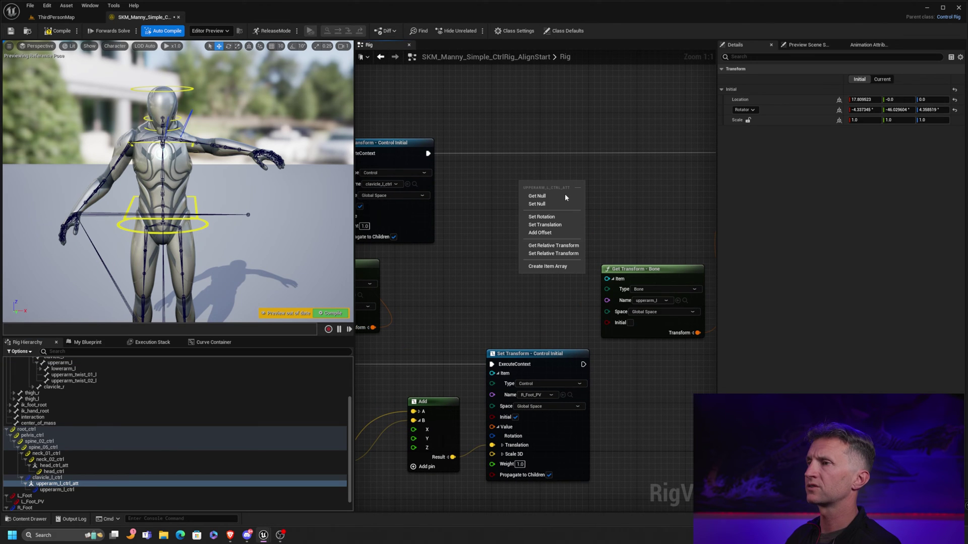
{"action": "left_click", "coordinate": [586, 203]}
{"action": "right_click_drag", "start_coordinate": [625, 204], "coordinate": [562, 217]}
{"action": "left_click_drag", "start_coordinate": [503, 201], "coordinate": [536, 158]}
Step: Feed the upperarm_l bone transform into the node's Value and tick Initial
{"action": "scroll", "coordinate": [149, 401], "scroll_direction": "up", "scroll_amount": 3}
{"action": "left_click_drag", "start_coordinate": [141, 395], "coordinate": [396, 263]}
{"action": "left_click", "coordinate": [436, 274]}
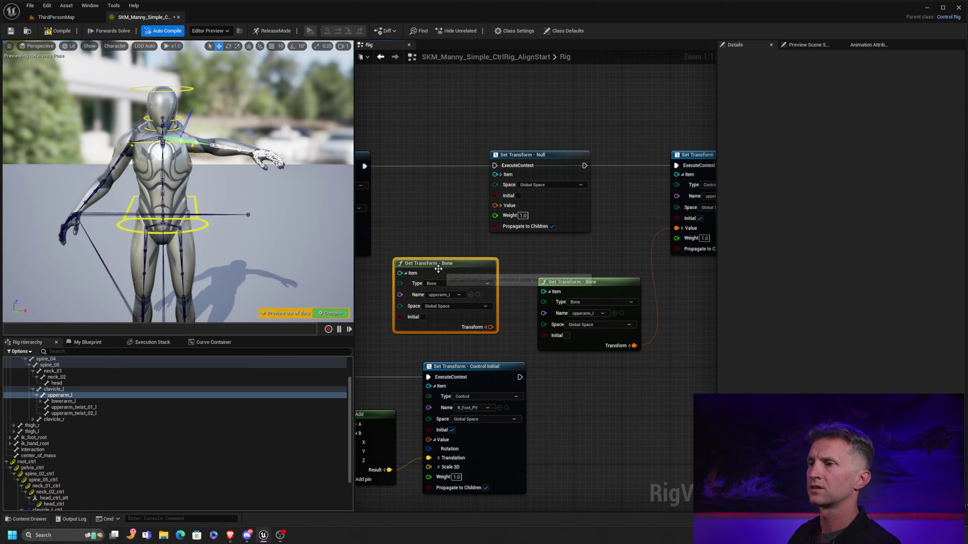
{"action": "left_click_drag", "start_coordinate": [469, 334], "coordinate": [496, 205]}
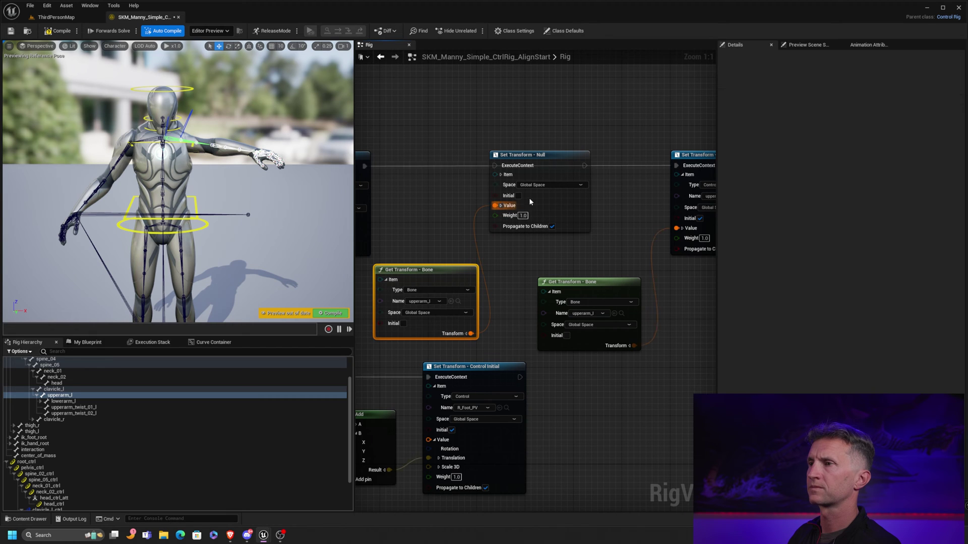
{"action": "left_click", "coordinate": [518, 196]}
Step: Connect the upperarm null node's incoming and outgoing execution wires
{"action": "left_click_drag", "start_coordinate": [369, 168], "coordinate": [497, 166]}
{"action": "left_click_drag", "start_coordinate": [587, 166], "coordinate": [680, 165]}
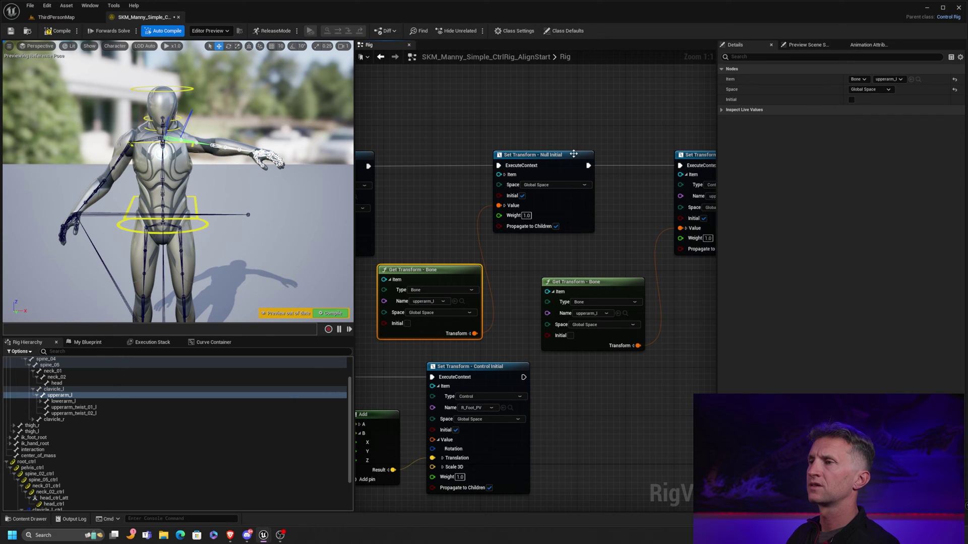
{"action": "left_click_drag", "start_coordinate": [574, 154], "coordinate": [574, 160]}
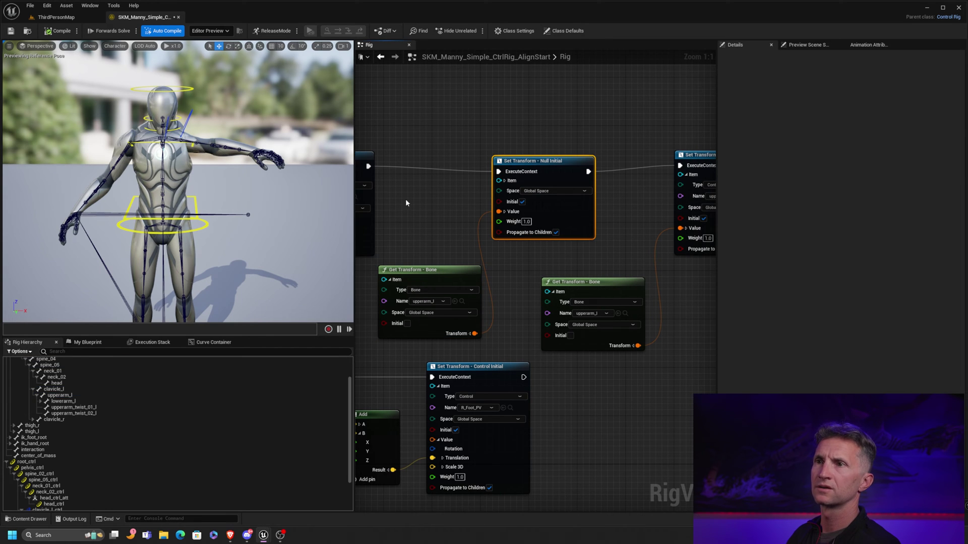
{"action": "right_click_drag", "start_coordinate": [446, 194], "coordinate": [505, 140]}
{"action": "scroll", "coordinate": [505, 141], "scroll_direction": "down", "scroll_amount": 3}
{"action": "right_click_drag", "start_coordinate": [470, 345], "coordinate": [650, 225]}
Step: Break the execution wire leaving the clavicle_l bone node and recompile so the arms drop
{"action": "scroll", "coordinate": [610, 261], "scroll_direction": "down", "scroll_amount": 4}
{"action": "scroll", "coordinate": [585, 280], "scroll_direction": "up", "scroll_amount": 7}
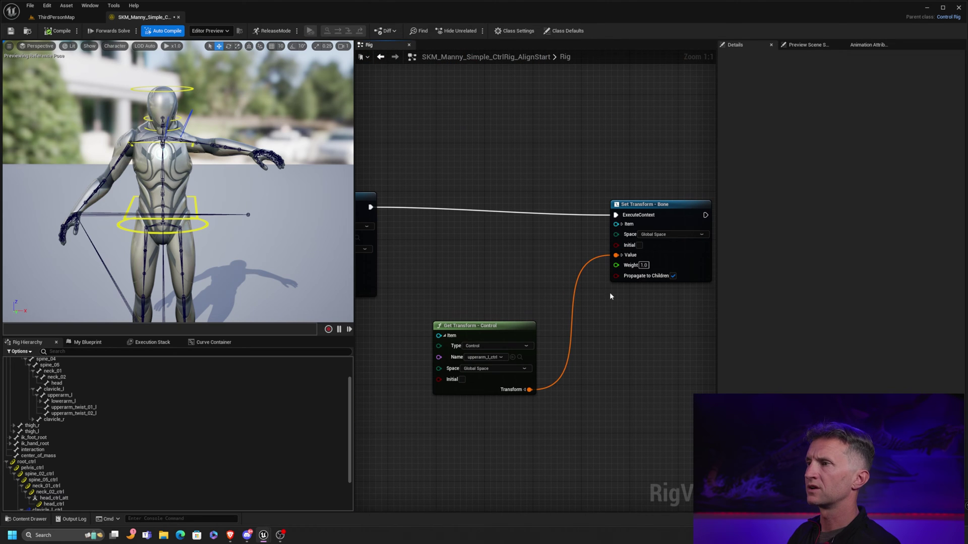
{"action": "mouse_move", "coordinate": [500, 242]}
{"action": "right_mouse_down"}
{"action": "mouse_move", "coordinate": [454, 253]}
{"action": "mouse_move", "coordinate": [497, 240]}
{"action": "right_mouse_up"}
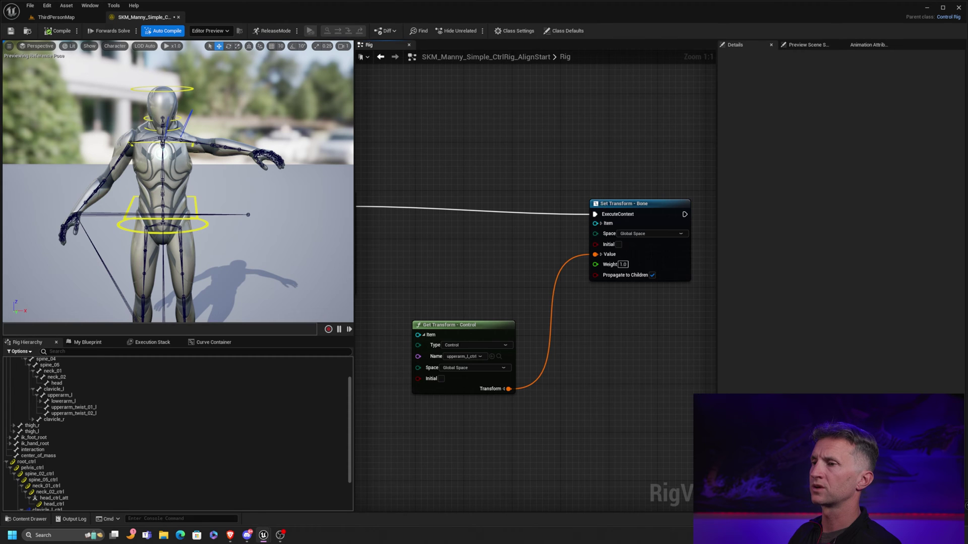
{"action": "right_click_drag", "start_coordinate": [401, 205], "coordinate": [522, 242]}
{"action": "left_click", "coordinate": [470, 244], "text": "alt"}
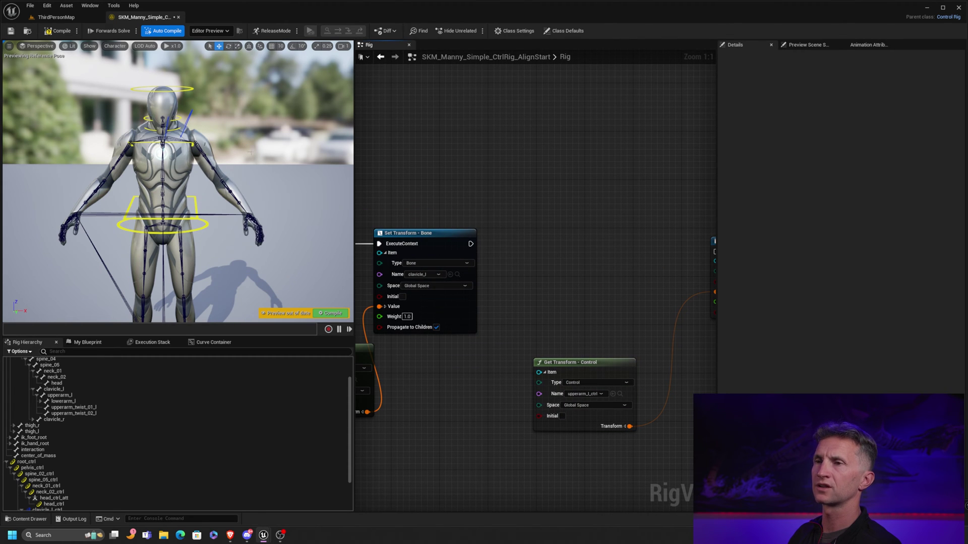
{"action": "left_click", "coordinate": [58, 31]}
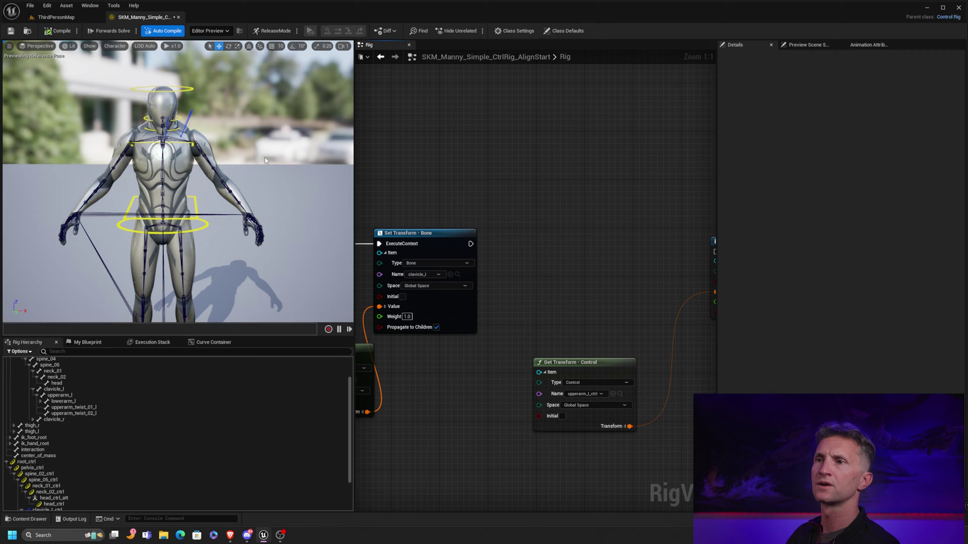
{"action": "left_click_drag", "start_coordinate": [205, 133], "coordinate": [138, 141], "text": "alt"}
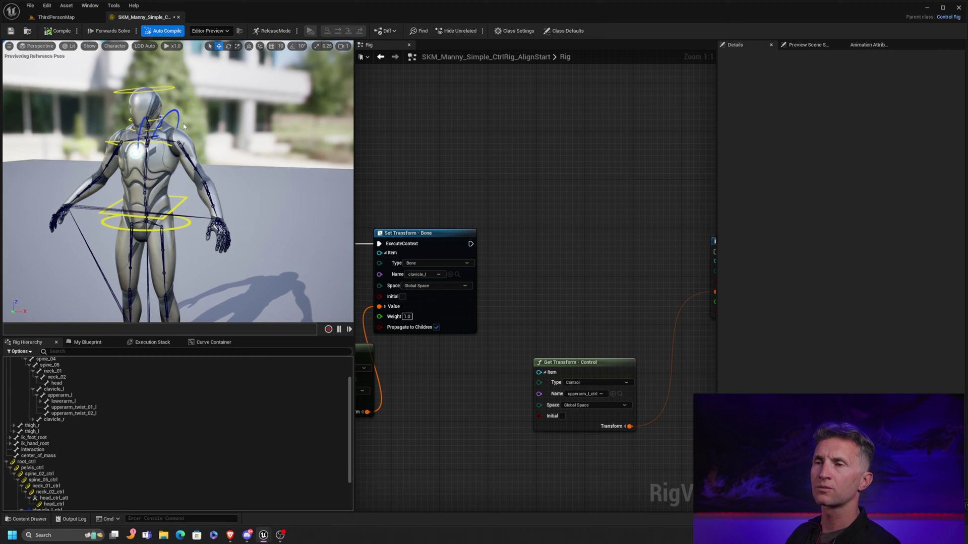
Step: Reset the upperarm_l_ctrl_att null's current location to zero
{"action": "scroll", "coordinate": [101, 414], "scroll_direction": "down", "scroll_amount": 3}
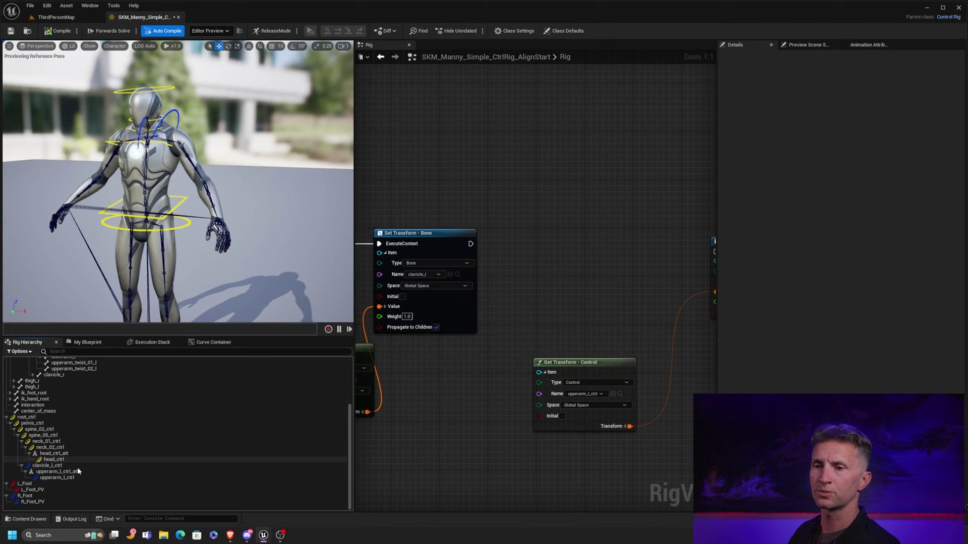
{"action": "left_click", "coordinate": [82, 472]}
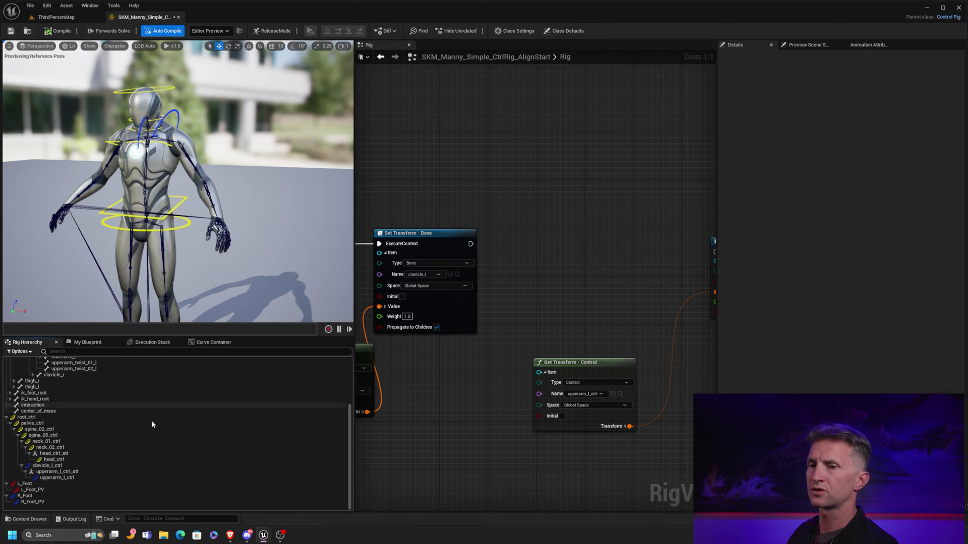
{"action": "left_click", "coordinate": [75, 478]}
{"action": "left_click", "coordinate": [75, 471]}
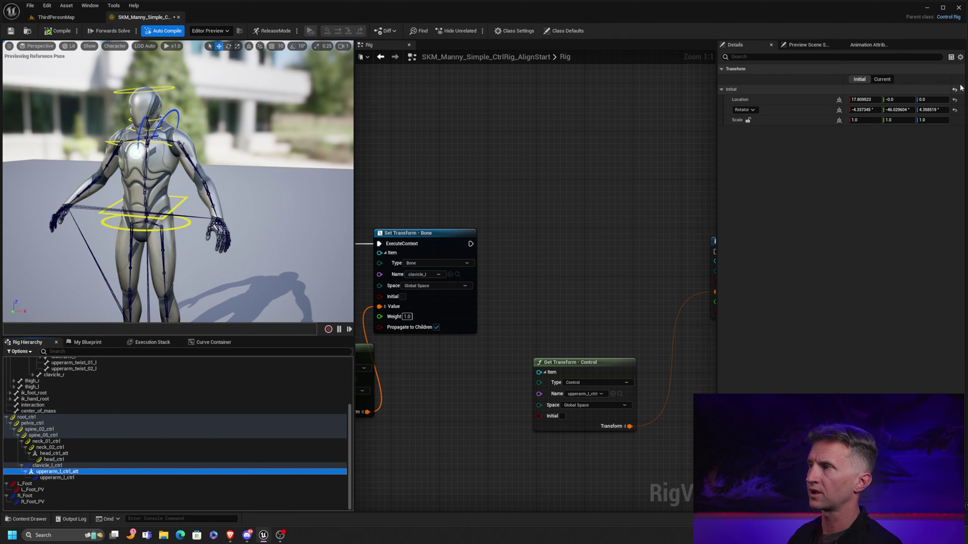
{"action": "left_click", "coordinate": [882, 80]}
{"action": "left_click", "coordinate": [954, 99]}
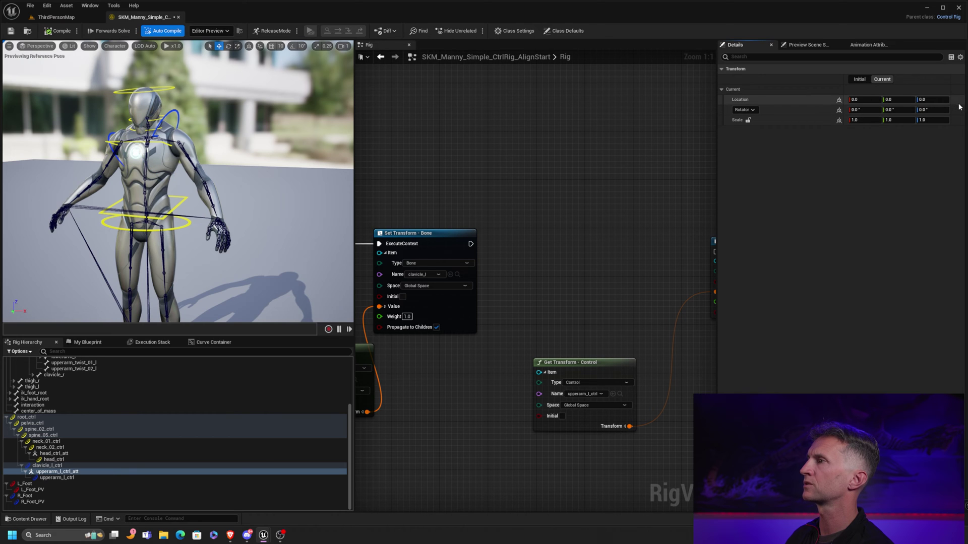
Step: Compare upperarm_l_ctrl's Offset and Current transforms against its null
{"action": "left_click", "coordinate": [59, 477]}
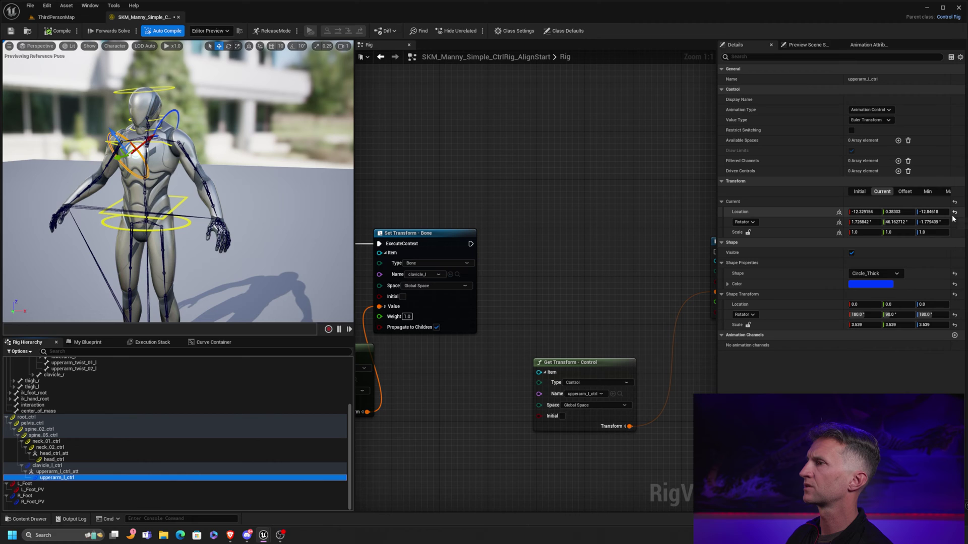
{"action": "left_click", "coordinate": [904, 191]}
{"action": "left_click", "coordinate": [882, 192]}
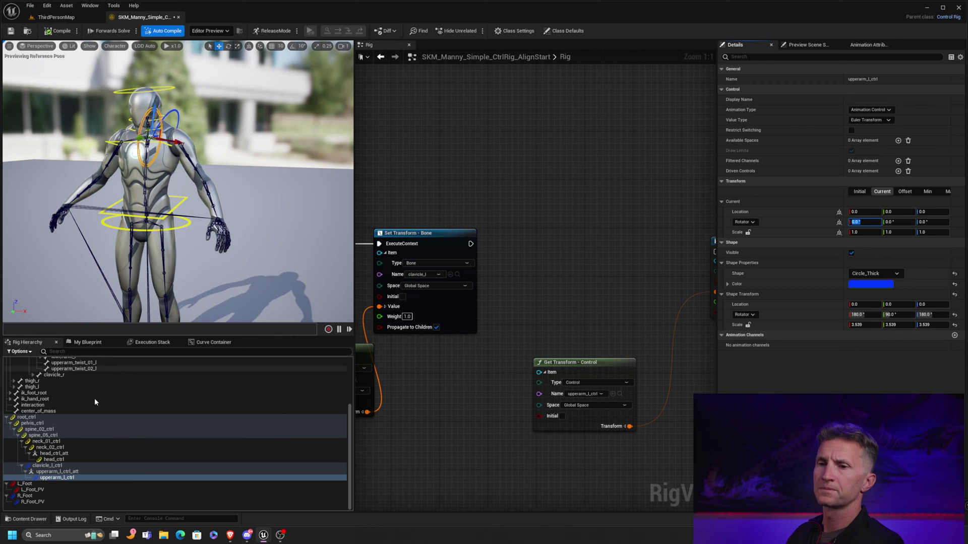
{"action": "left_click", "coordinate": [101, 472]}
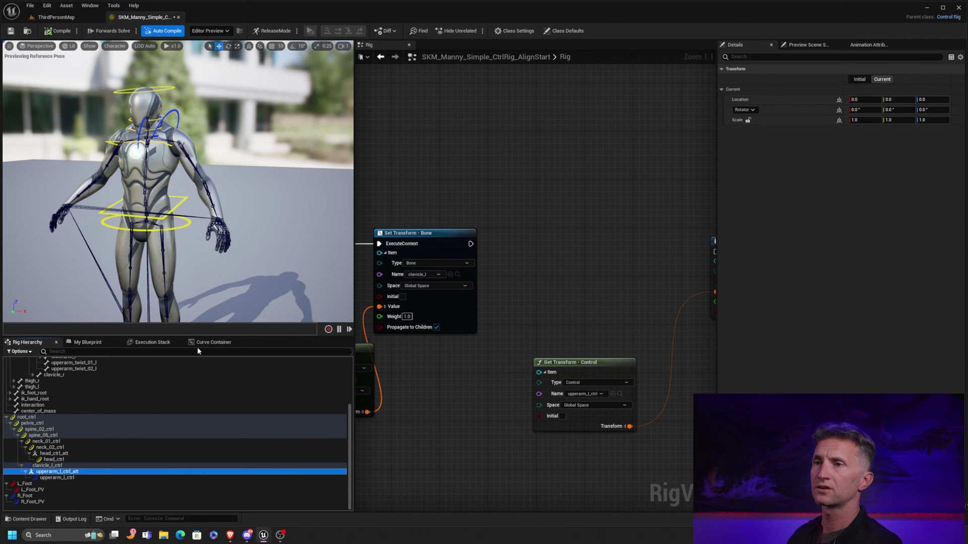
{"action": "left_click", "coordinate": [151, 477]}
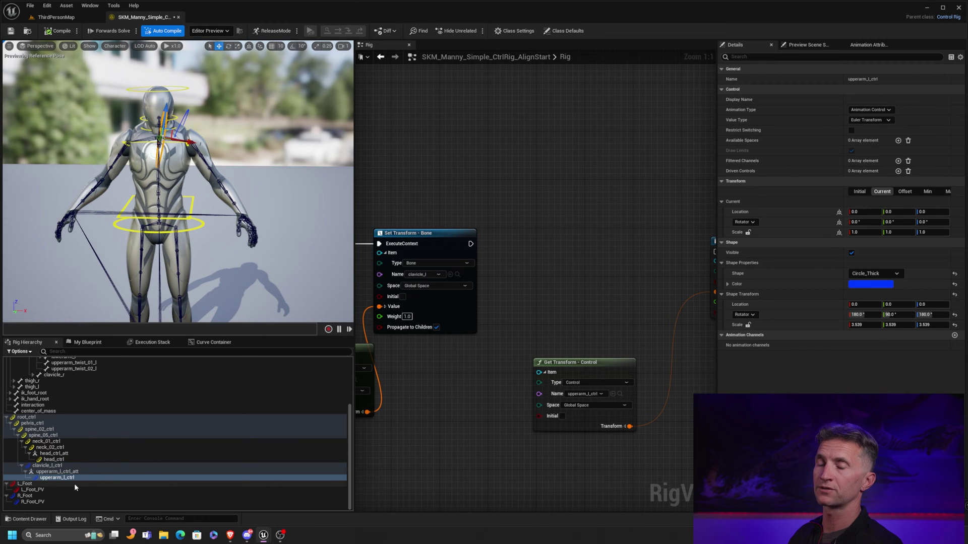
{"action": "left_click", "coordinate": [86, 471]}
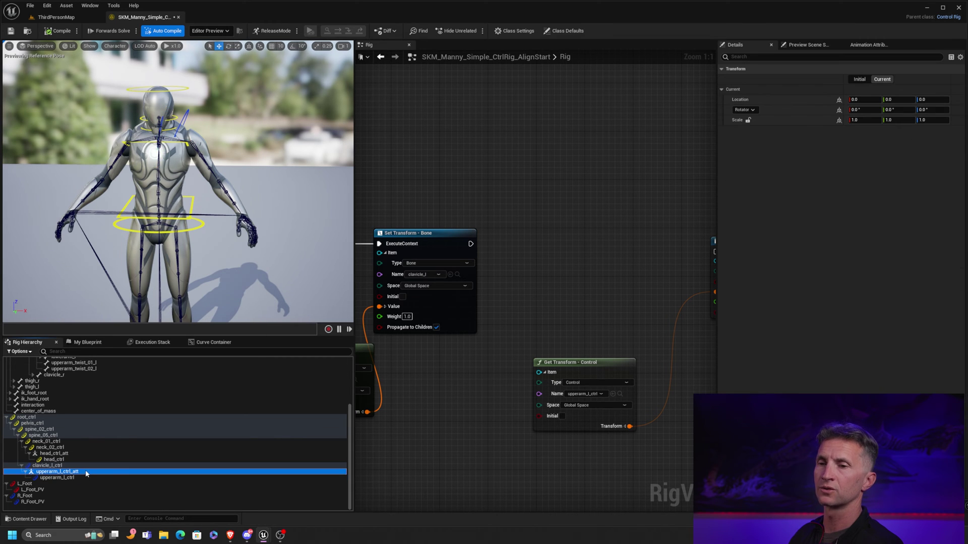
Step: Add NewControl under upperarm_l_ctrl_att and inspect it alongside upperarm_l_ctrl
{"action": "right_click", "coordinate": [86, 472]}
{"action": "mouse_move", "coordinate": [152, 281]}
{"action": "left_click", "coordinate": [244, 288]}
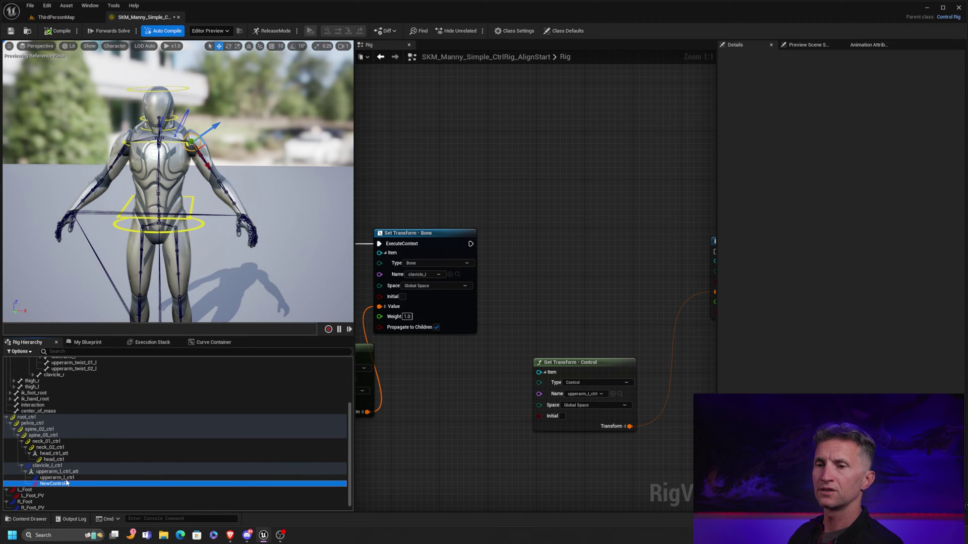
{"action": "key", "text": "ctrl+z"}
{"action": "left_click", "coordinate": [26, 478]}
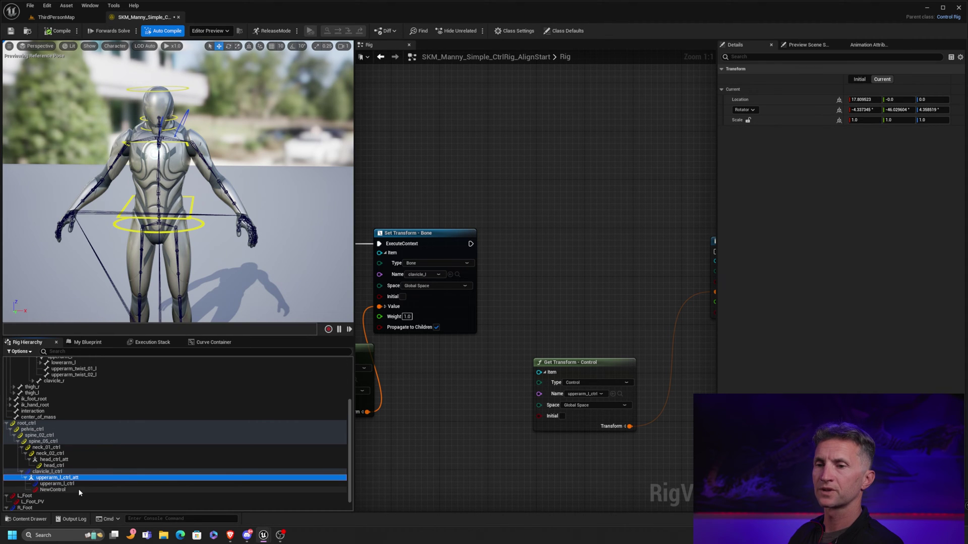
{"action": "left_click", "coordinate": [55, 490]}
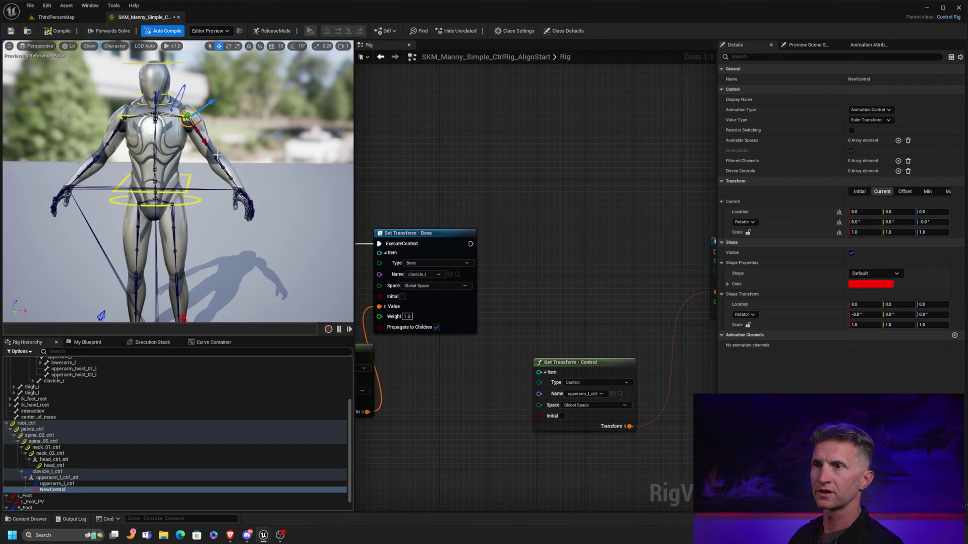
{"action": "left_click", "coordinate": [80, 484]}
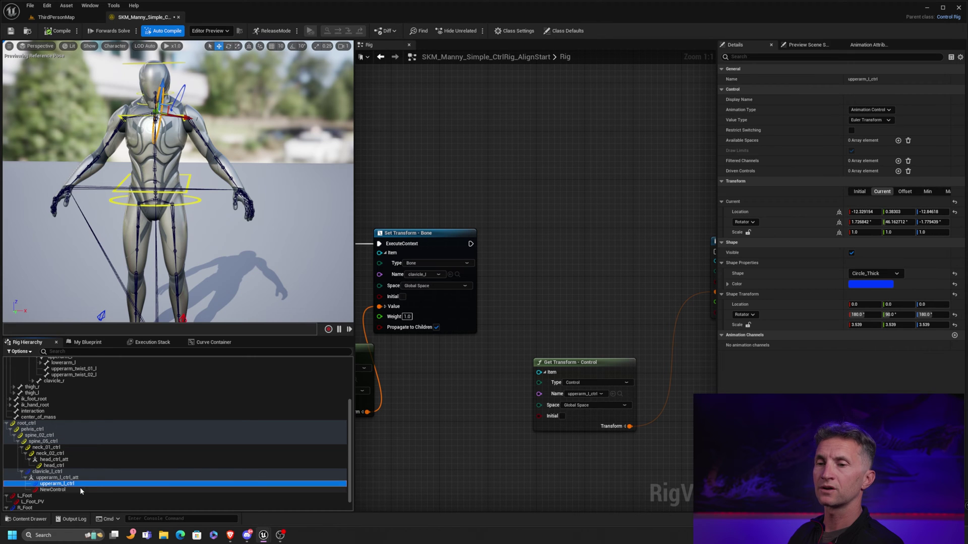
Step: Bring the upper-arm nodes into view and expand the Set Transform - Null Initial node's Item pin
{"action": "scroll", "coordinate": [488, 319], "scroll_direction": "down", "scroll_amount": 2}
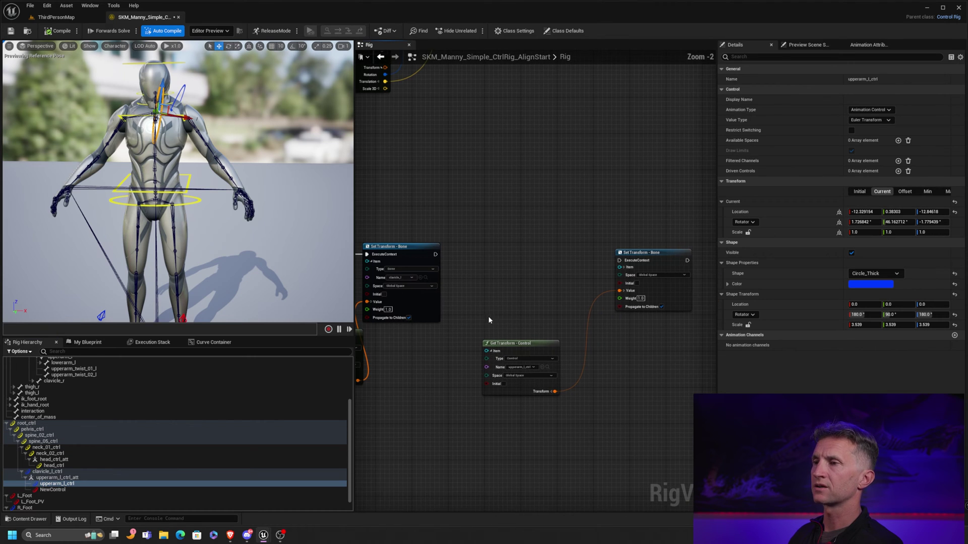
{"action": "right_click_drag", "start_coordinate": [546, 149], "coordinate": [518, 393]}
{"action": "right_click_drag", "start_coordinate": [653, 257], "coordinate": [550, 322]}
{"action": "scroll", "coordinate": [582, 327], "scroll_direction": "up", "scroll_amount": 2}
{"action": "right_click_drag", "start_coordinate": [513, 178], "coordinate": [659, 172]}
{"action": "left_click_drag", "start_coordinate": [571, 144], "coordinate": [529, 136]}
{"action": "left_click", "coordinate": [511, 137]}
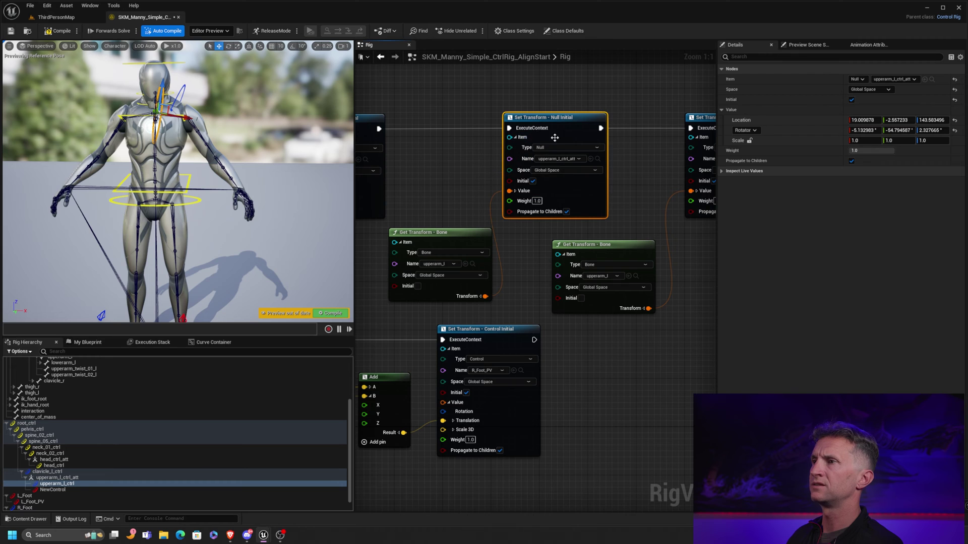
{"action": "left_click_drag", "start_coordinate": [458, 243], "coordinate": [445, 249]}
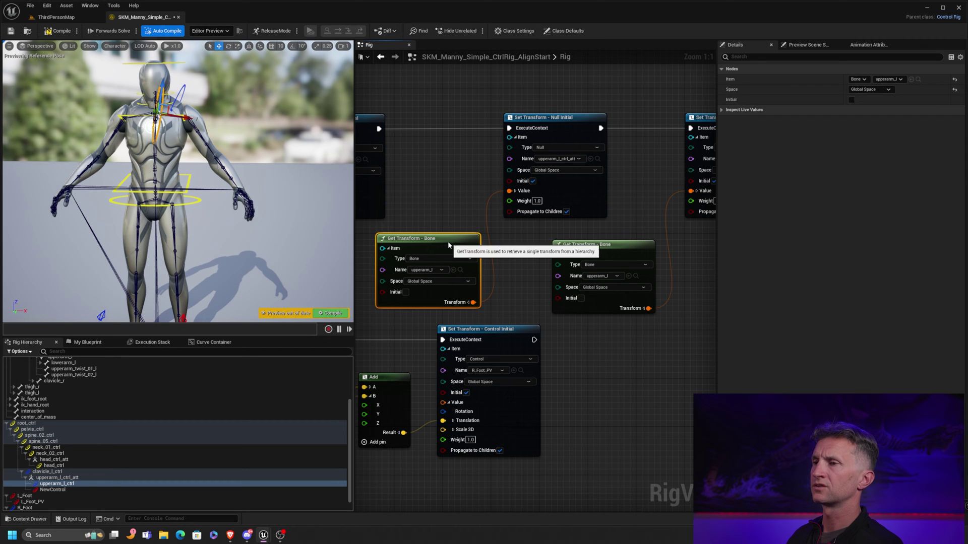
{"action": "right_click_drag", "start_coordinate": [425, 305], "coordinate": [469, 268]}
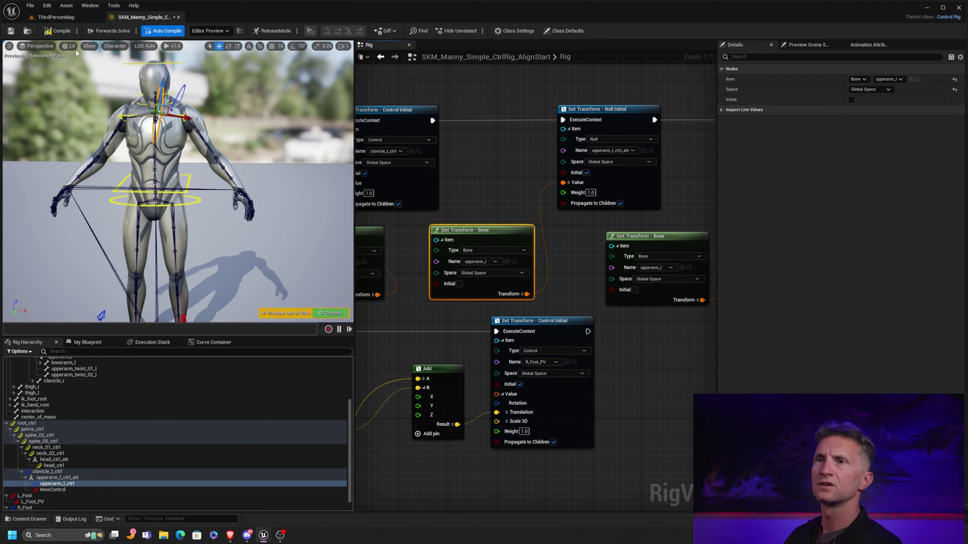
Step: Compile, then check upperarm_l_ctrl_att's transforms (about 17.81, 0, 0; rotation -46°) and upperarm_l_ctrl's
{"action": "left_click", "coordinate": [56, 32]}
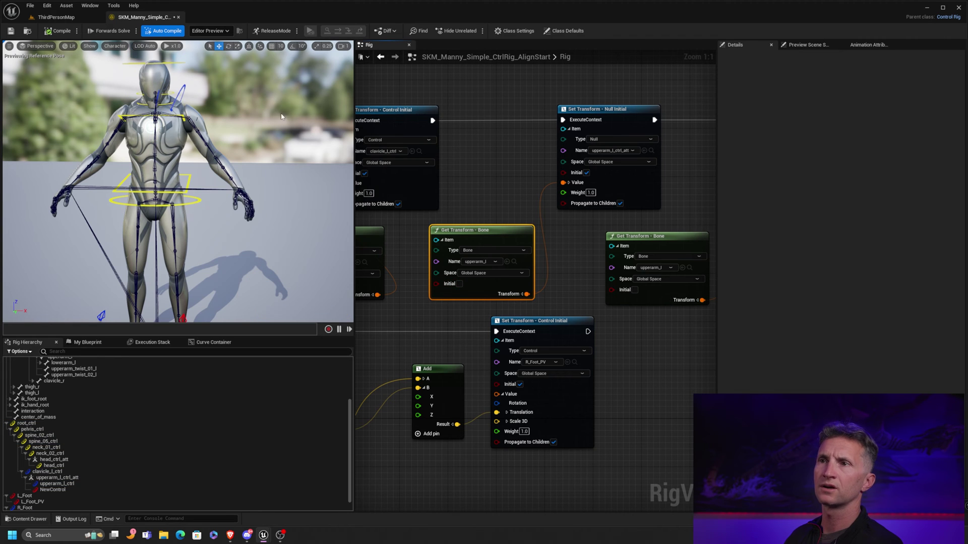
{"action": "left_click", "coordinate": [72, 477]}
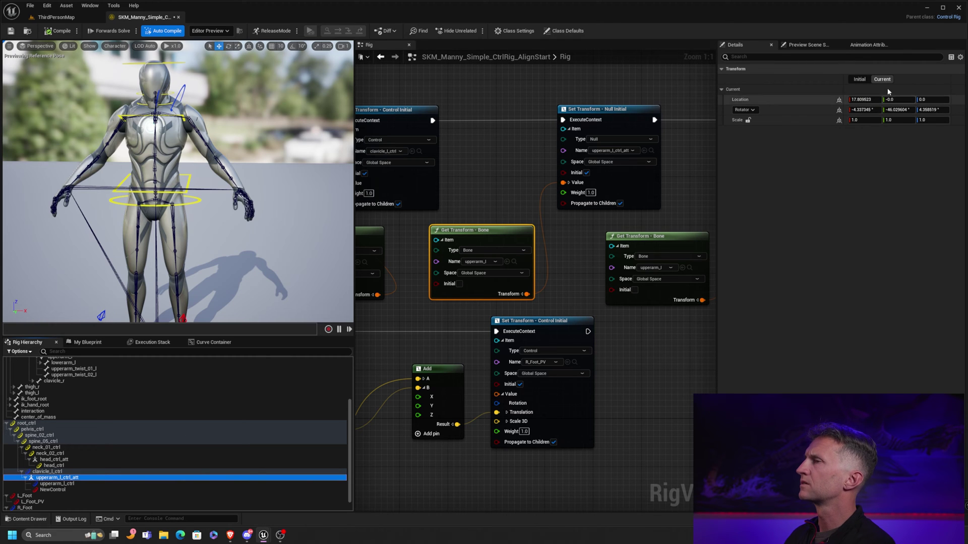
{"action": "left_click", "coordinate": [859, 79]}
{"action": "left_click", "coordinate": [883, 79]}
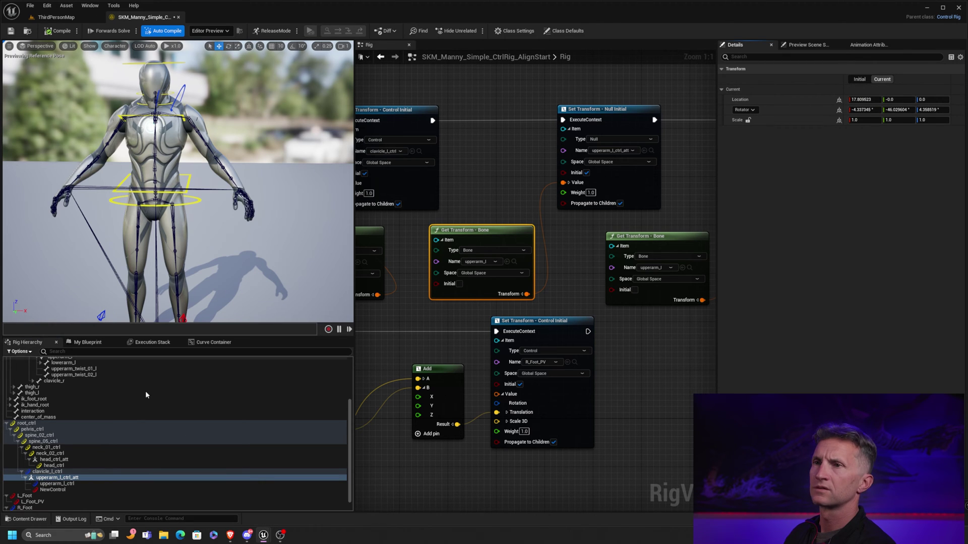
{"action": "left_click", "coordinate": [57, 483]}
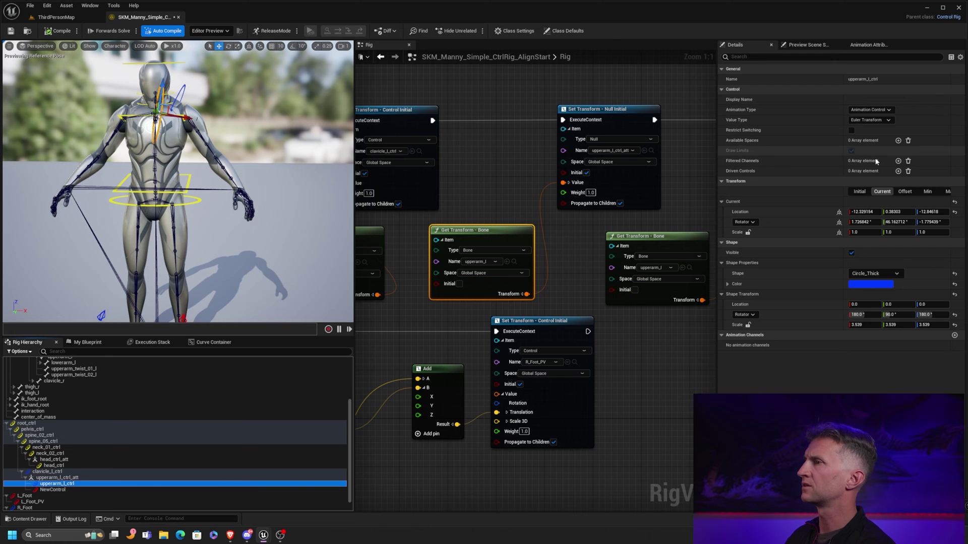
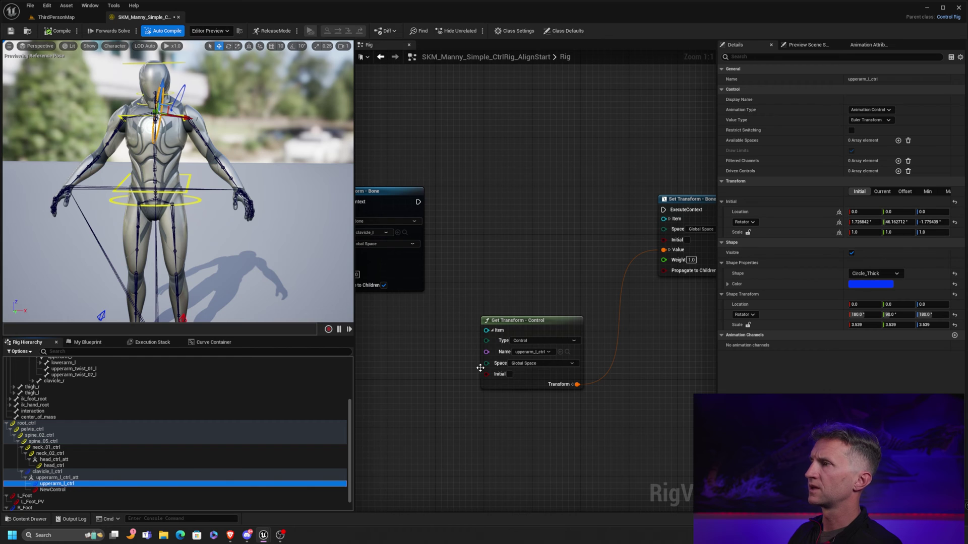
Step: Pan and zoom the rig graph to center the upperarm_l nodes
{"action": "scroll", "coordinate": [575, 178], "scroll_direction": "down", "scroll_amount": 10}
{"action": "right_click_drag", "start_coordinate": [540, 178], "coordinate": [504, 257]}
{"action": "right_click_drag", "start_coordinate": [579, 189], "coordinate": [562, 244]}
{"action": "scroll", "coordinate": [572, 259], "scroll_direction": "up", "scroll_amount": 10}
{"action": "right_click_drag", "start_coordinate": [540, 181], "coordinate": [609, 284]}
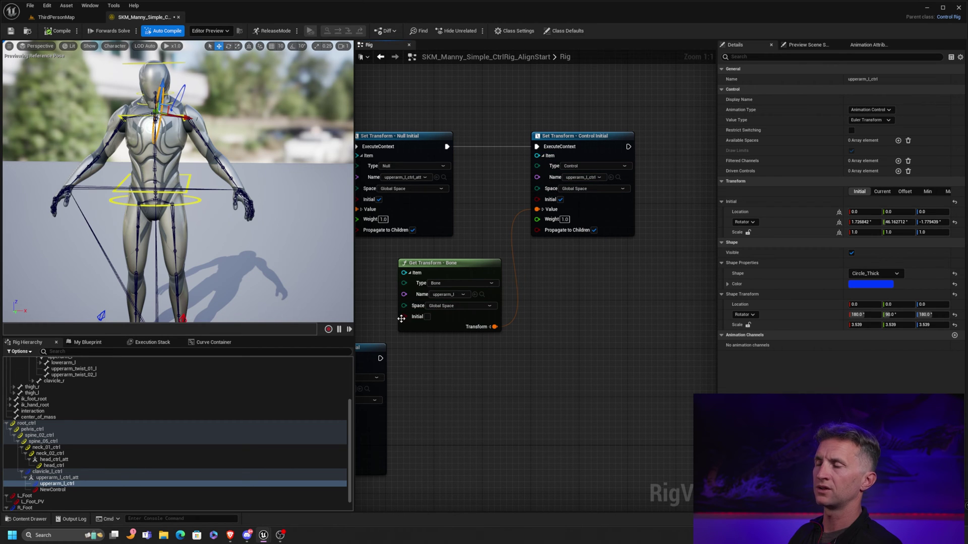
Step: Feed the upperarm_l bone transform into the Control Initial setter, chained after the null setter
{"action": "left_click", "coordinate": [447, 147], "text": "alt"}
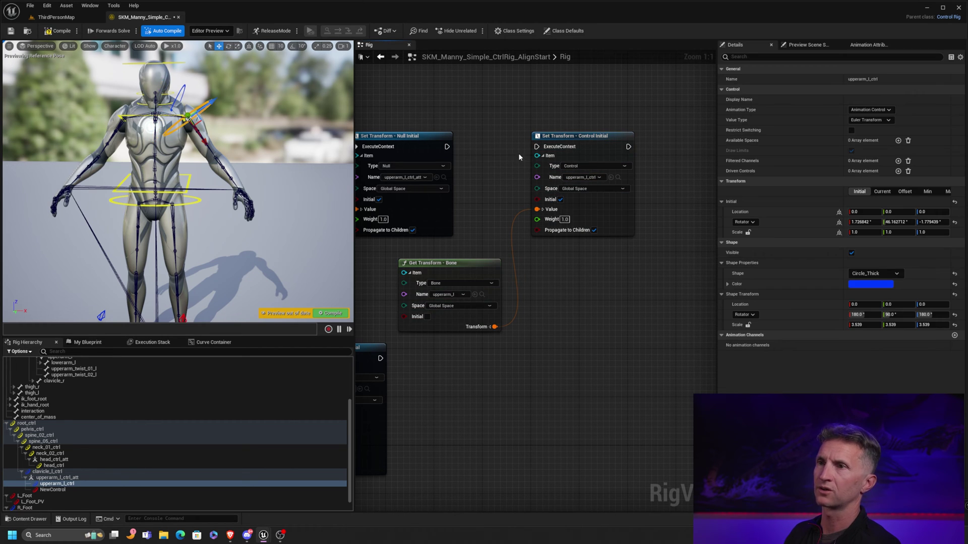
{"action": "left_click_drag", "start_coordinate": [592, 138], "coordinate": [634, 144]}
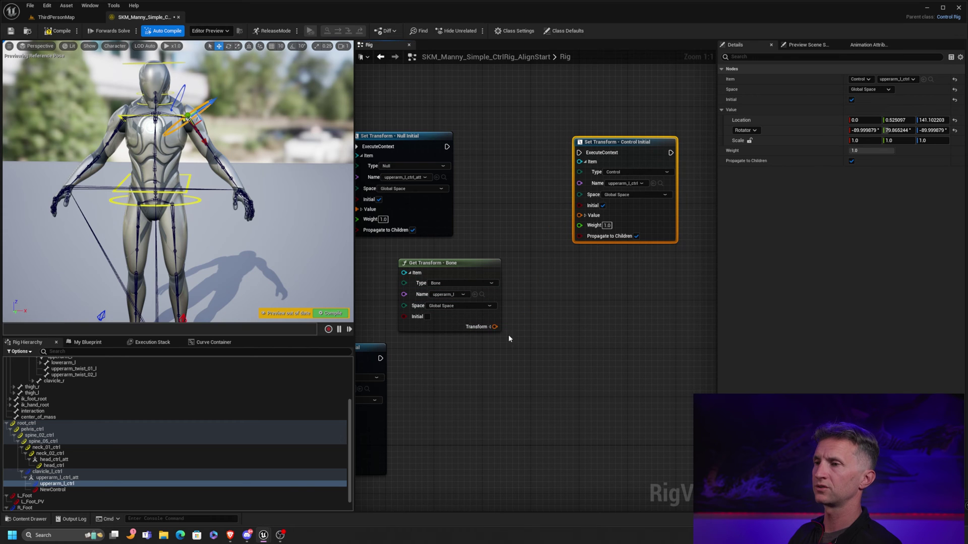
{"action": "left_click_drag", "start_coordinate": [494, 326], "coordinate": [580, 216]}
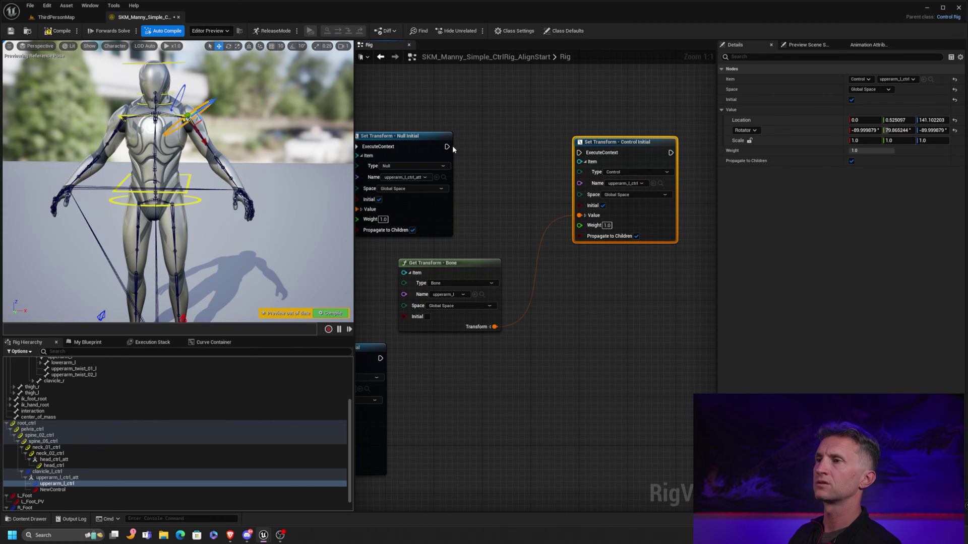
{"action": "left_click_drag", "start_coordinate": [528, 150], "coordinate": [623, 130]}
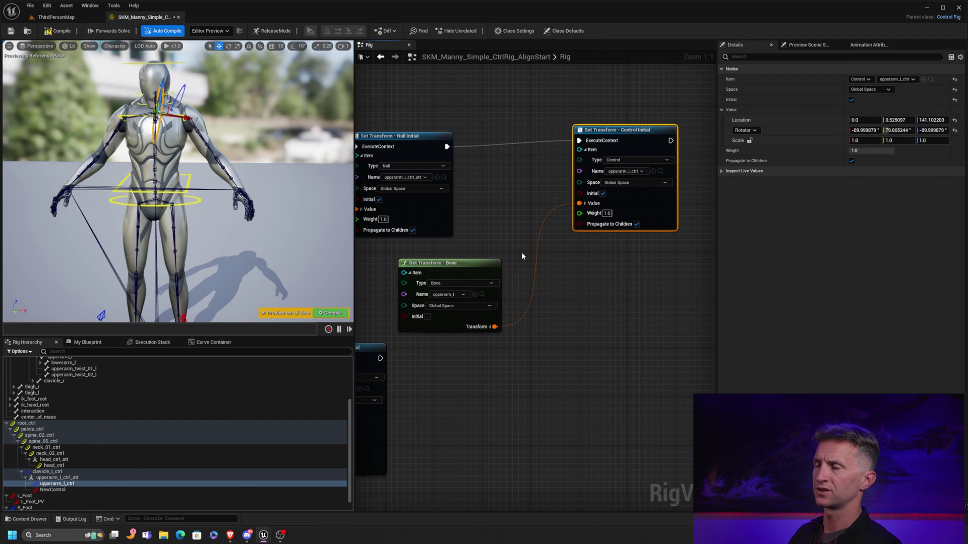
Step: Switch the getter's bone to ball_l, then back to upperarm_l, and tidy the nodes
{"action": "left_click", "coordinate": [458, 296]}
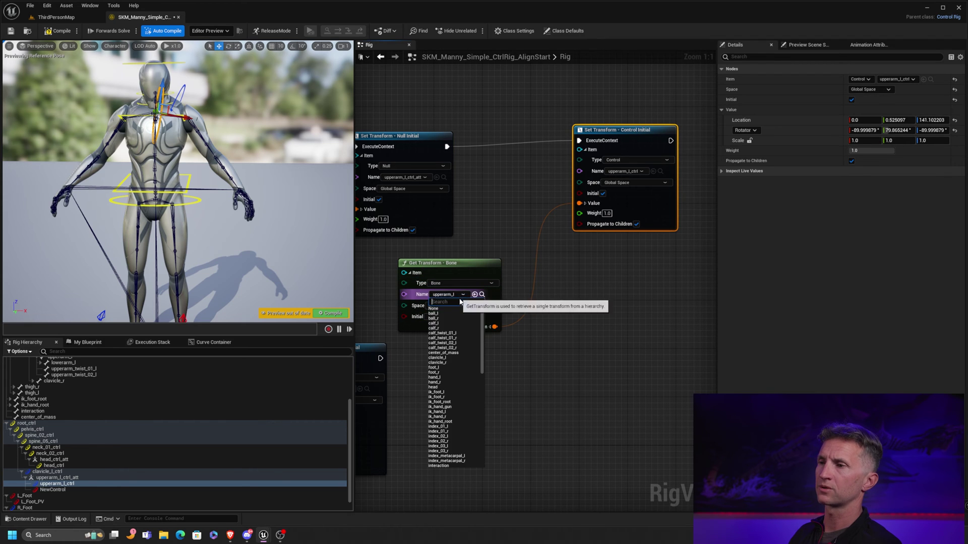
{"action": "left_click", "coordinate": [453, 313]}
{"action": "left_click", "coordinate": [456, 295]}
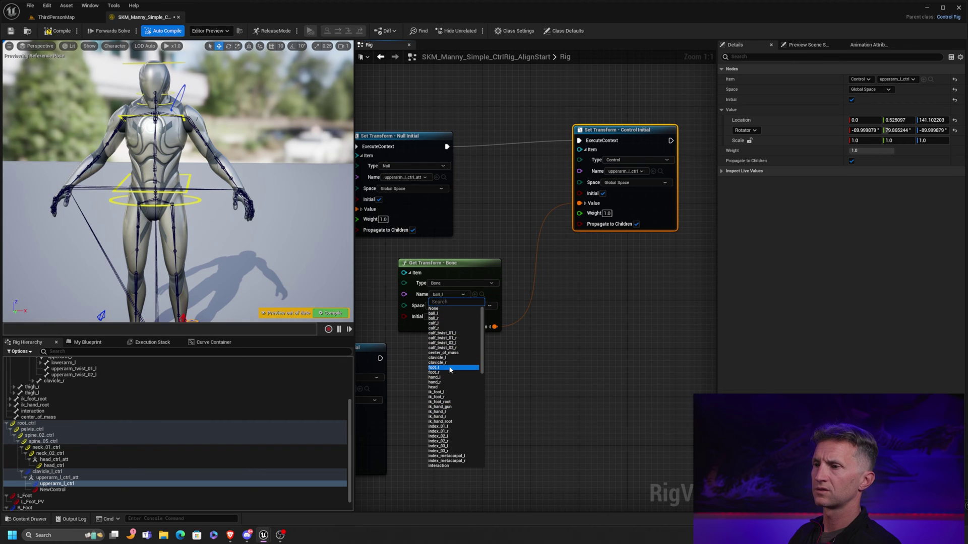
{"action": "type", "text": "upp"}
{"action": "left_click", "coordinate": [455, 309]}
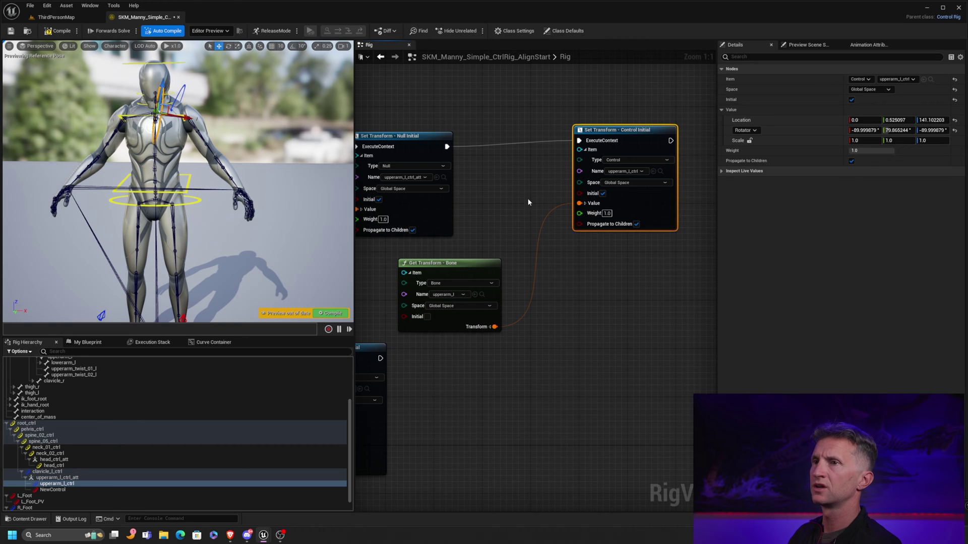
{"action": "left_click_drag", "start_coordinate": [473, 264], "coordinate": [491, 264]}
{"action": "left_click_drag", "start_coordinate": [648, 131], "coordinate": [644, 142]}
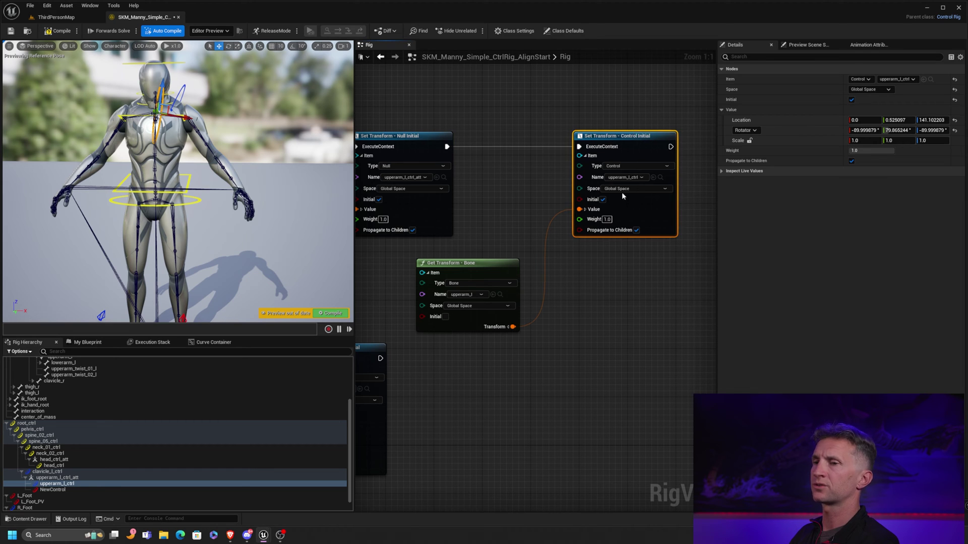
Step: Rebuild the upperarm_l_ctrl initial Set Control node from the hierarchy, wire it, then delete it
{"action": "key", "text": "Delete"}
{"action": "left_click_drag", "start_coordinate": [73, 482], "coordinate": [587, 148]}
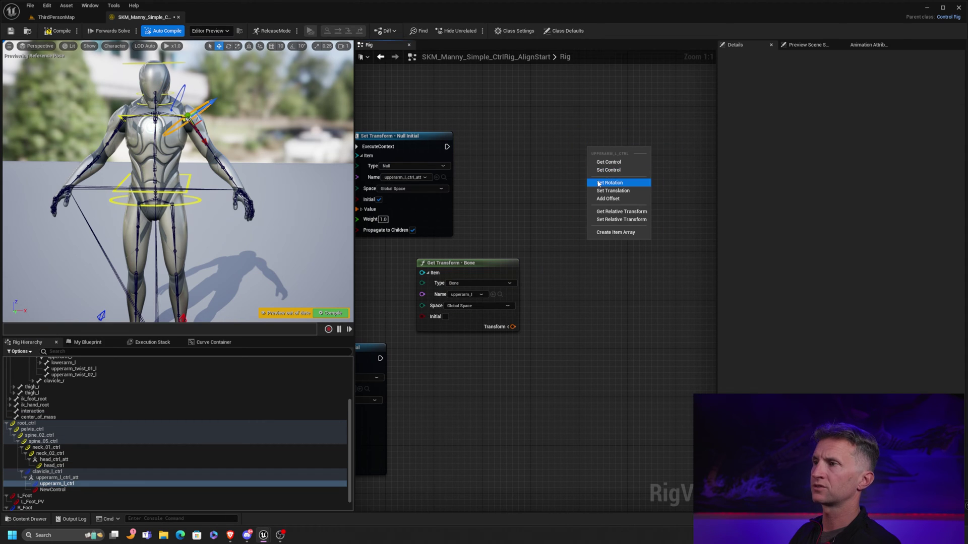
{"action": "left_click", "coordinate": [609, 171]}
{"action": "left_click_drag", "start_coordinate": [513, 326], "coordinate": [599, 202]}
{"action": "left_click", "coordinate": [616, 192]}
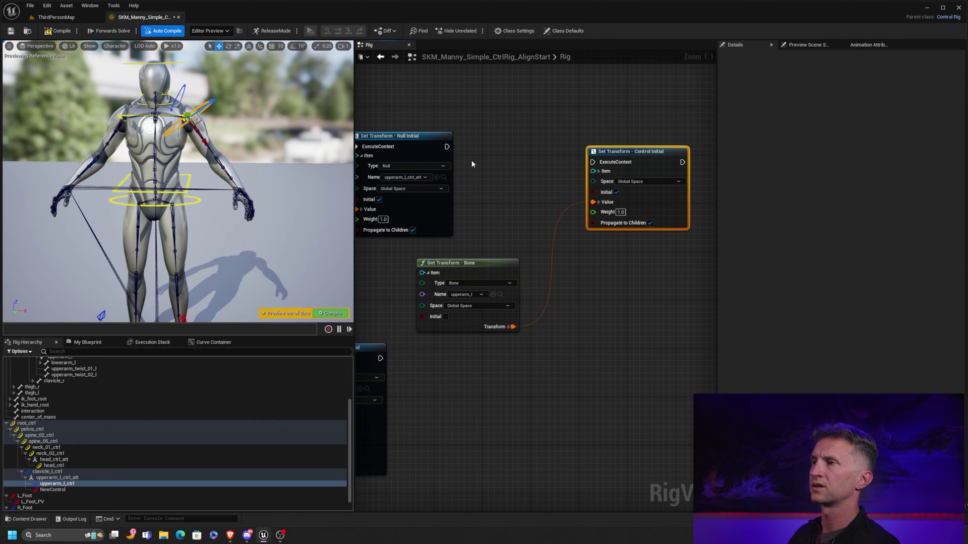
{"action": "left_click_drag", "start_coordinate": [445, 147], "coordinate": [630, 132]}
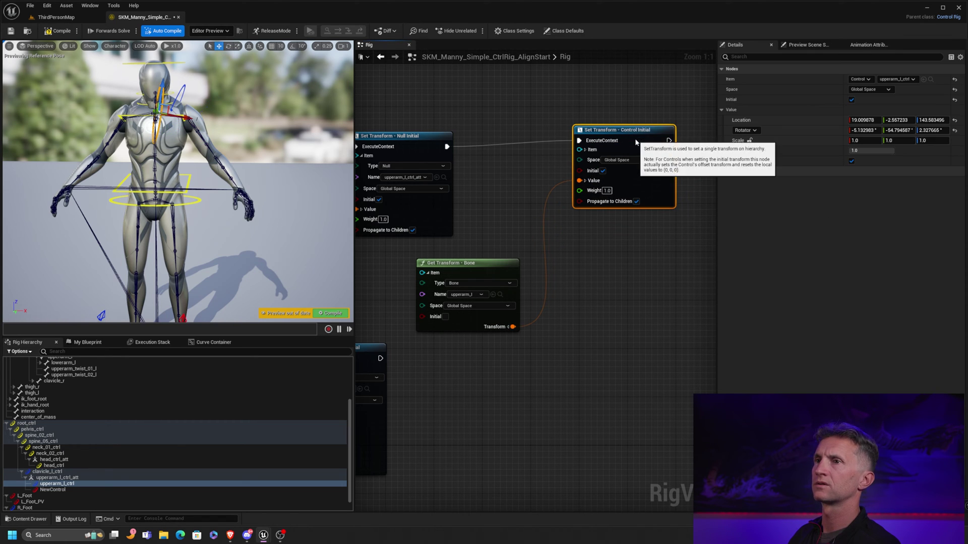
{"action": "left_click", "coordinate": [447, 146], "text": "alt"}
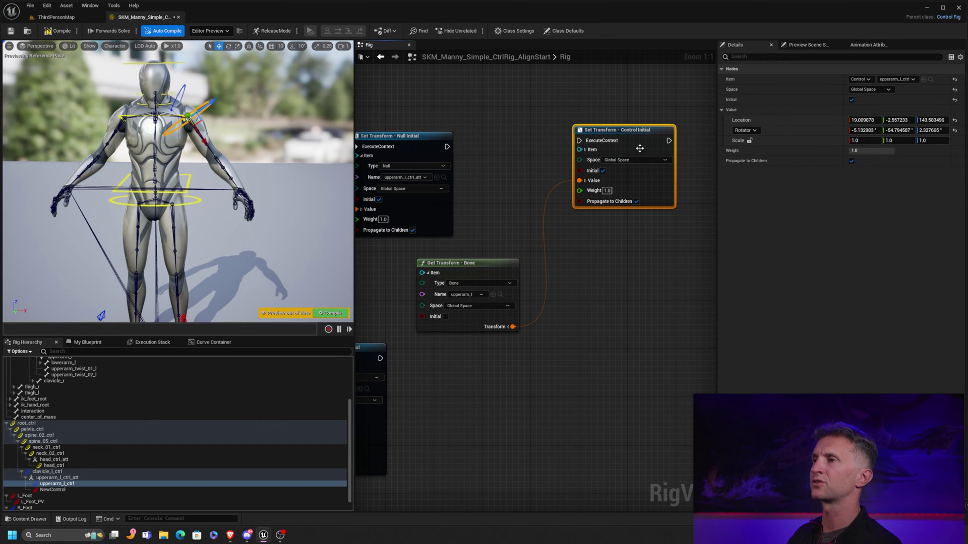
{"action": "key", "text": "Delete"}
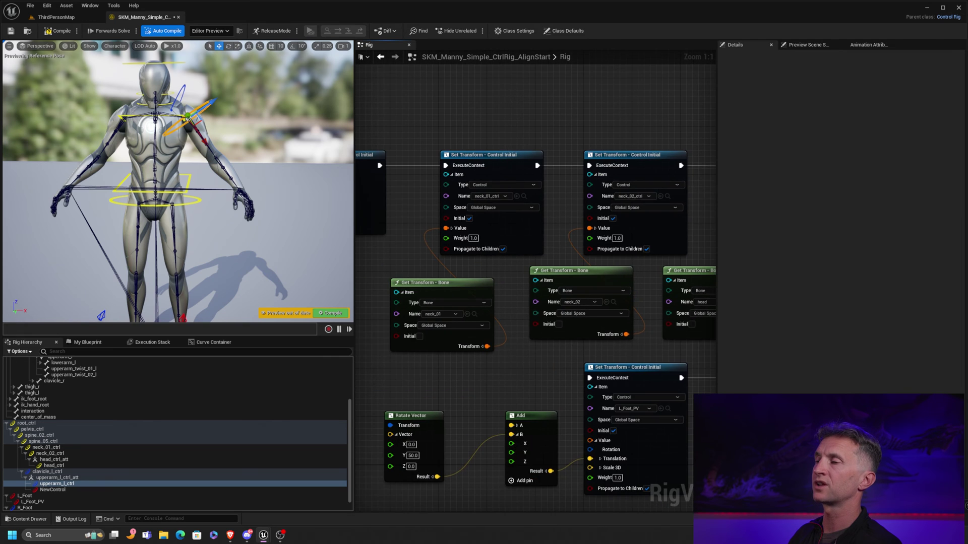
Step: Delete the head Control Initial and getter nodes and link the null setter onward
{"action": "right_click_drag", "start_coordinate": [457, 156], "coordinate": [357, 151]}
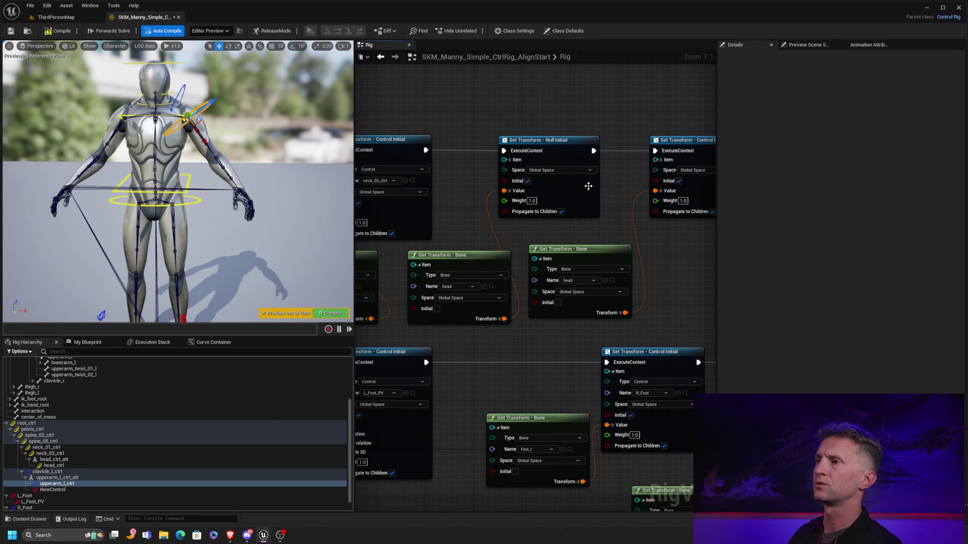
{"action": "right_click_drag", "start_coordinate": [630, 215], "coordinate": [498, 210]}
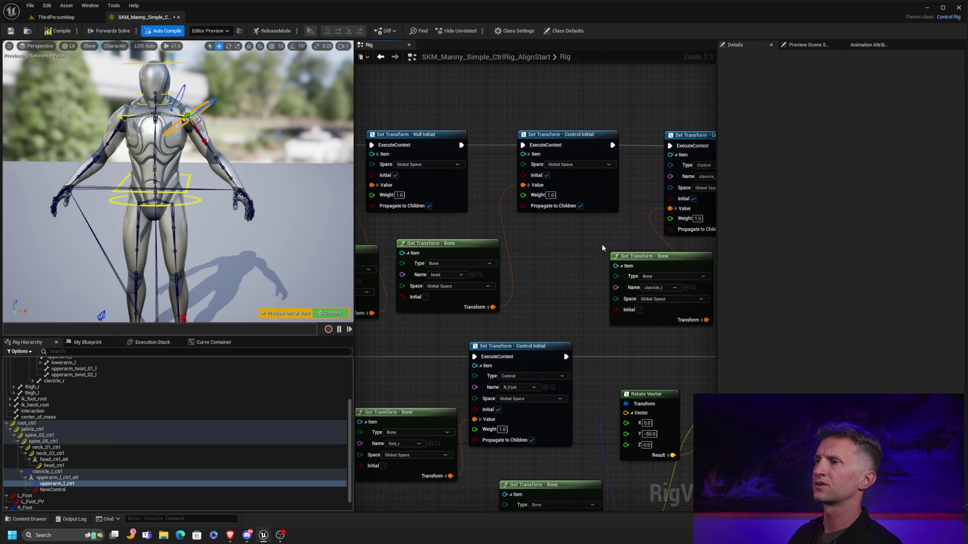
{"action": "right_click_drag", "start_coordinate": [535, 249], "coordinate": [509, 256]}
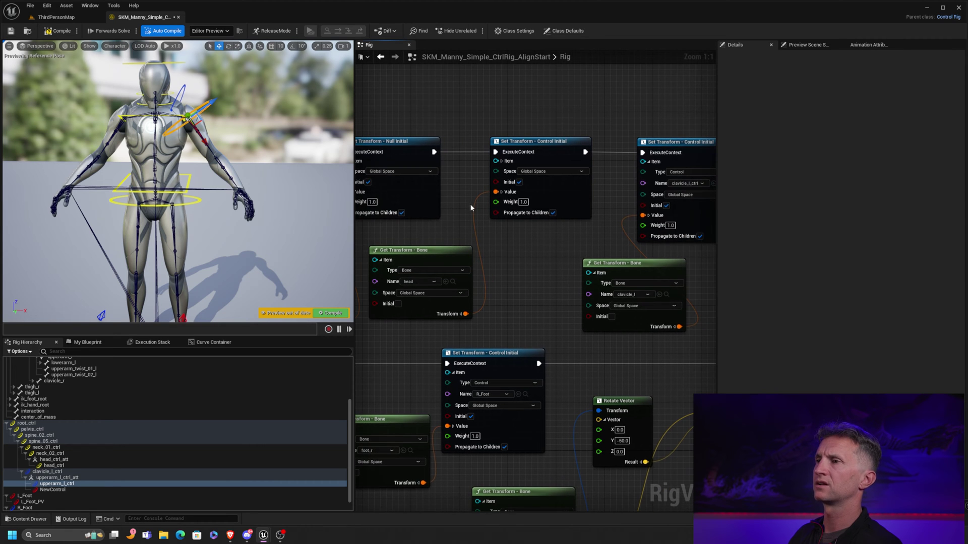
{"action": "right_click_drag", "start_coordinate": [635, 227], "coordinate": [674, 232]}
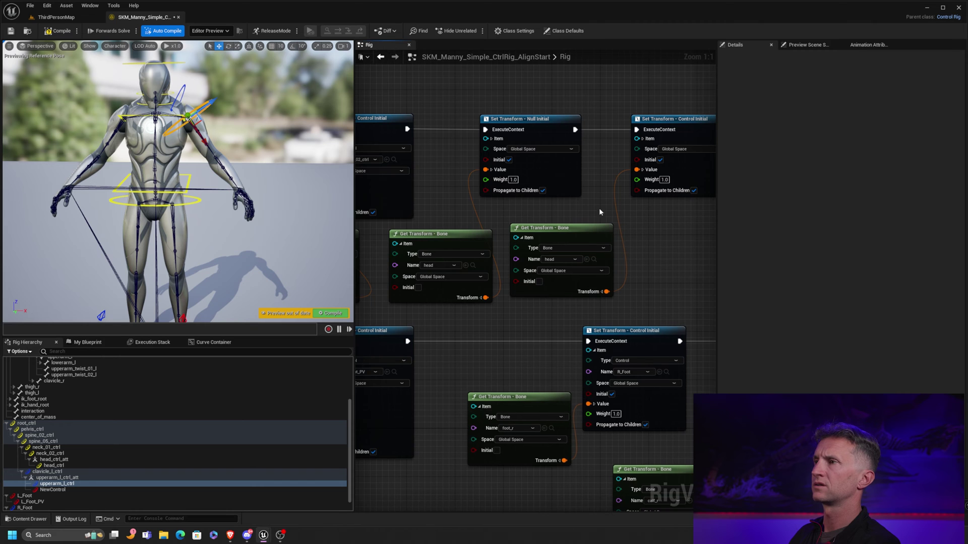
{"action": "right_click_drag", "start_coordinate": [612, 209], "coordinate": [554, 213]}
{"action": "left_click_drag", "start_coordinate": [548, 190], "coordinate": [620, 255]}
{"action": "key", "text": "Delete"}
{"action": "right_click_drag", "start_coordinate": [549, 151], "coordinate": [454, 188]}
{"action": "left_click_drag", "start_coordinate": [422, 170], "coordinate": [629, 170]}
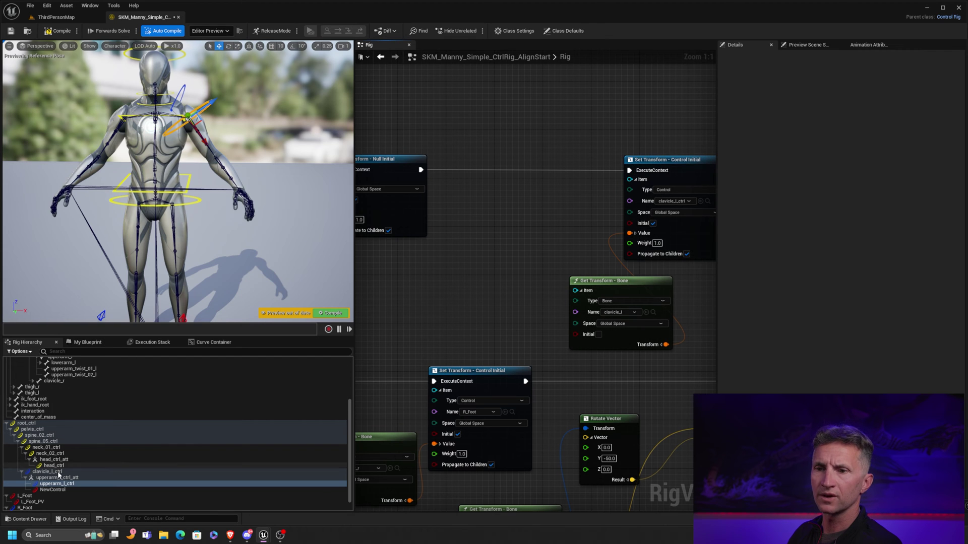
Step: Zero head_ctrl's offset location and rotation and frame the head in the viewport
{"action": "left_click", "coordinate": [54, 465]}
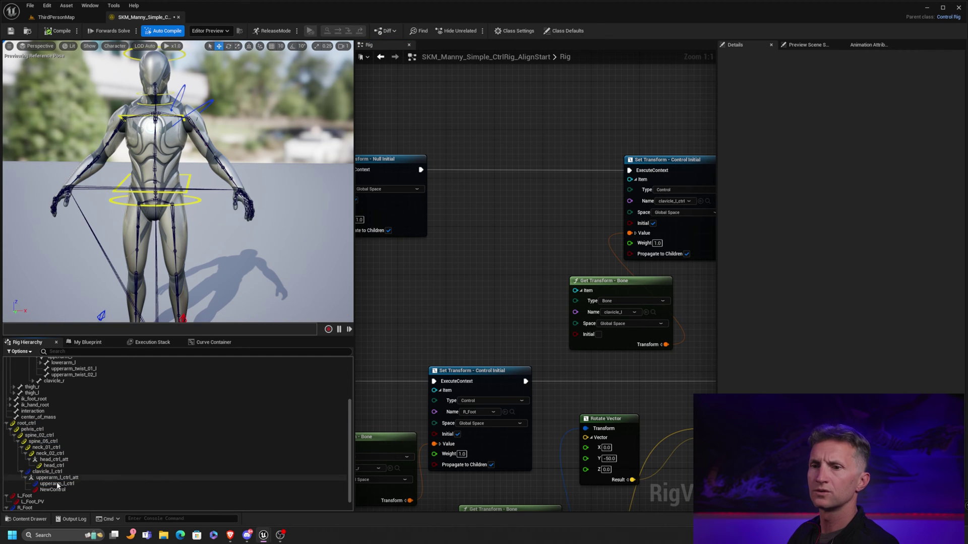
{"action": "left_click", "coordinate": [59, 465]}
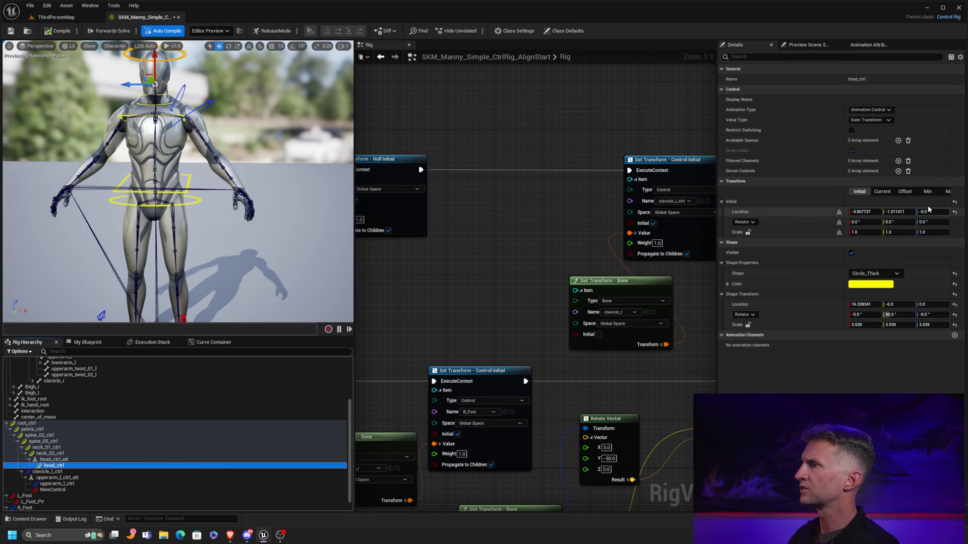
{"action": "left_click", "coordinate": [882, 192]}
{"action": "left_click", "coordinate": [859, 191]}
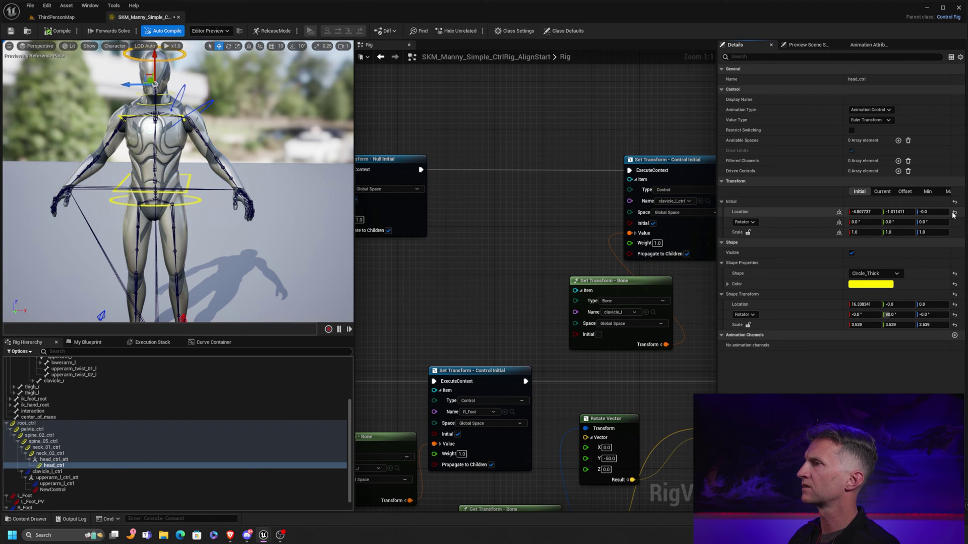
{"action": "left_click", "coordinate": [905, 192]}
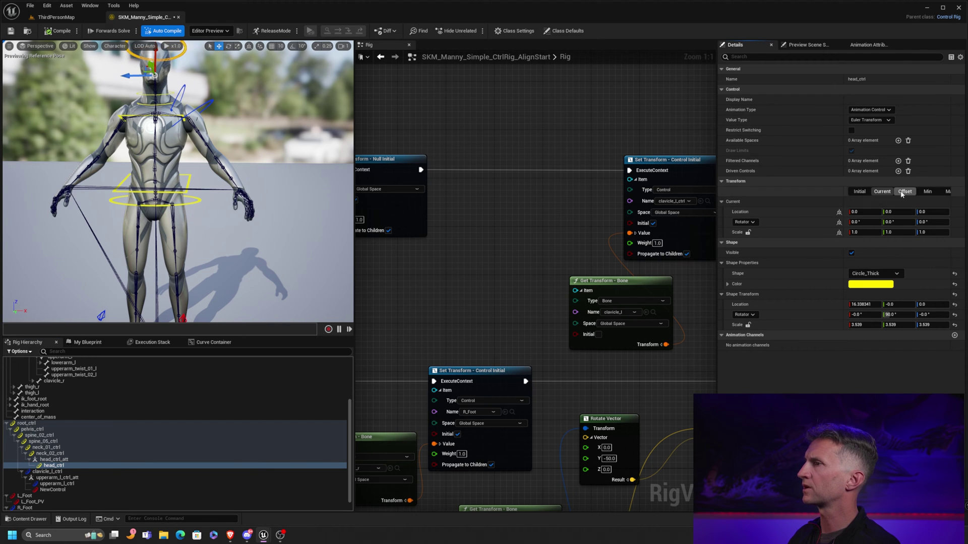
{"action": "left_click", "coordinate": [954, 212]}
{"action": "left_click", "coordinate": [954, 221]}
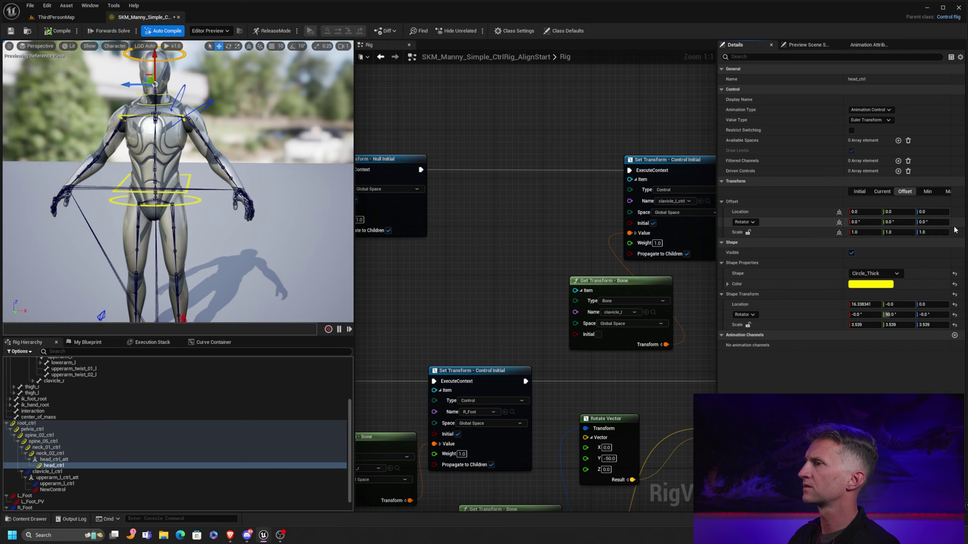
{"action": "middle_click_drag", "start_coordinate": [197, 218], "coordinate": [206, 301], "text": "alt"}
{"action": "right_click_drag", "start_coordinate": [226, 199], "coordinate": [257, 199], "text": "alt"}
{"action": "left_click_drag", "start_coordinate": [251, 213], "coordinate": [241, 195], "text": "alt"}
{"action": "right_click_drag", "start_coordinate": [251, 212], "coordinate": [258, 212], "text": "alt"}
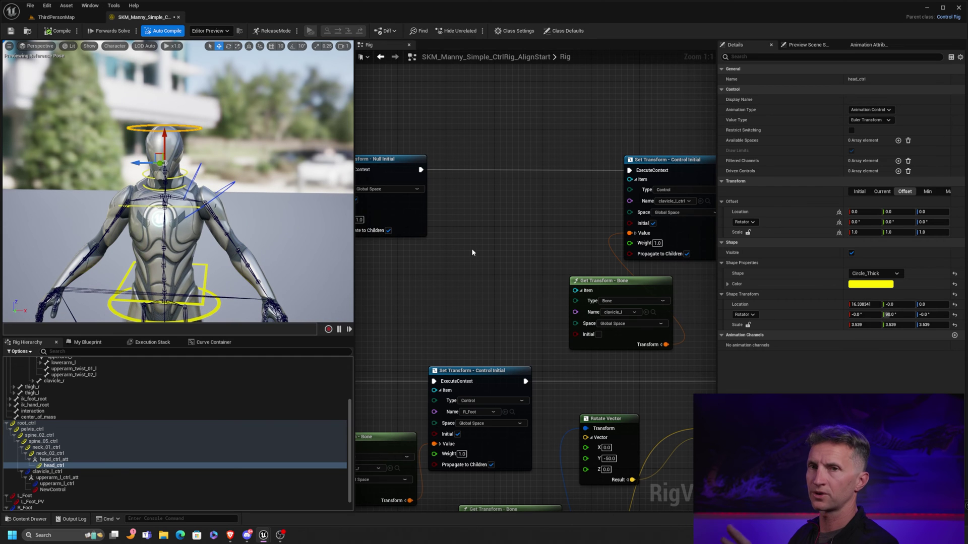
Step: Chain the two bone setters in execution order and compile the rig
{"action": "scroll", "coordinate": [510, 254], "scroll_direction": "down", "scroll_amount": 7}
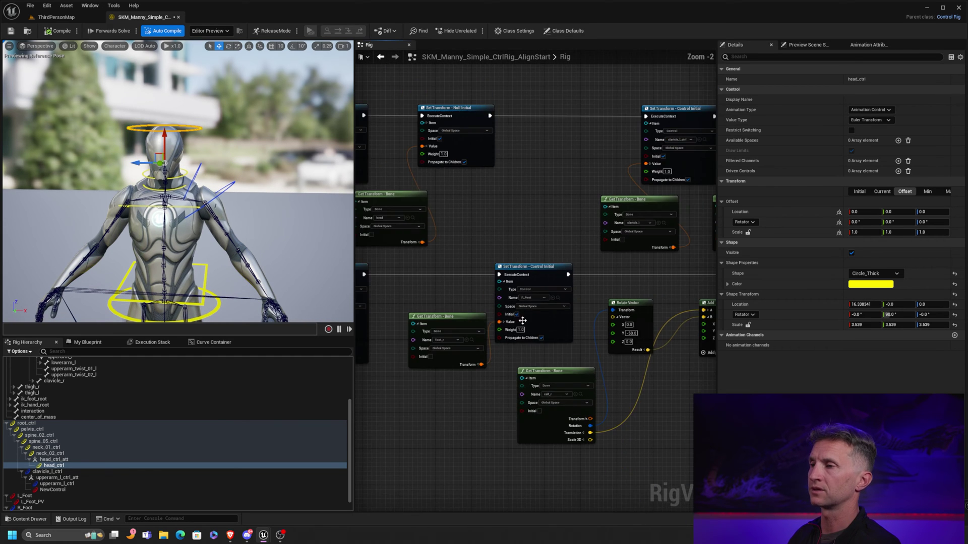
{"action": "right_click_drag", "start_coordinate": [463, 387], "coordinate": [577, 330]}
{"action": "right_click_drag", "start_coordinate": [627, 352], "coordinate": [513, 320]}
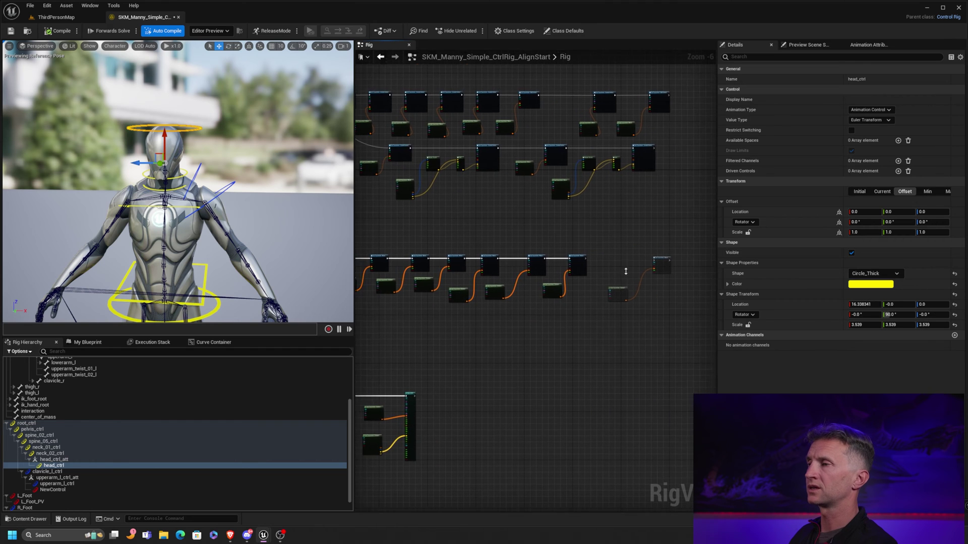
{"action": "scroll", "coordinate": [650, 280], "scroll_direction": "up", "scroll_amount": 3}
{"action": "scroll", "coordinate": [598, 296], "scroll_direction": "up", "scroll_amount": 2}
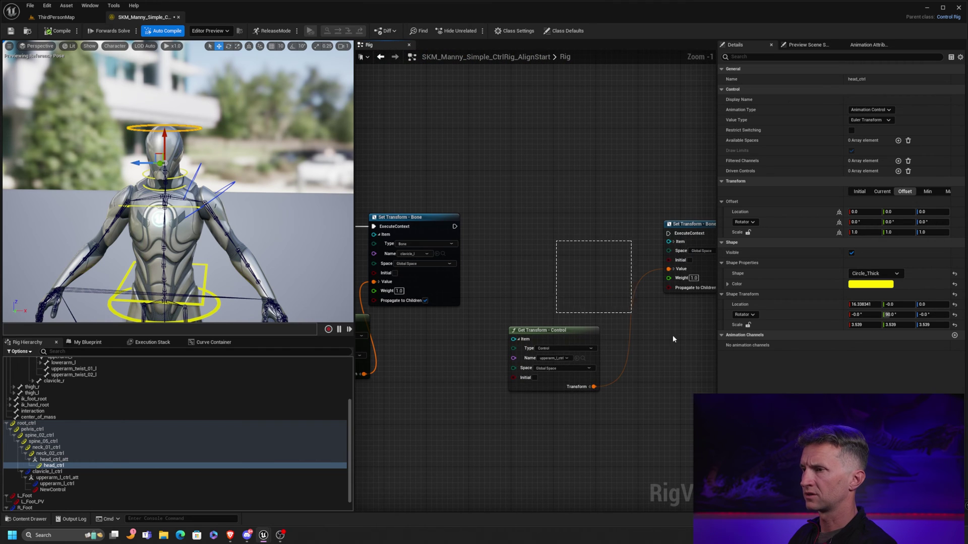
{"action": "left_click_drag", "start_coordinate": [641, 321], "coordinate": [680, 339]}
{"action": "left_click_drag", "start_coordinate": [455, 227], "coordinate": [668, 233]}
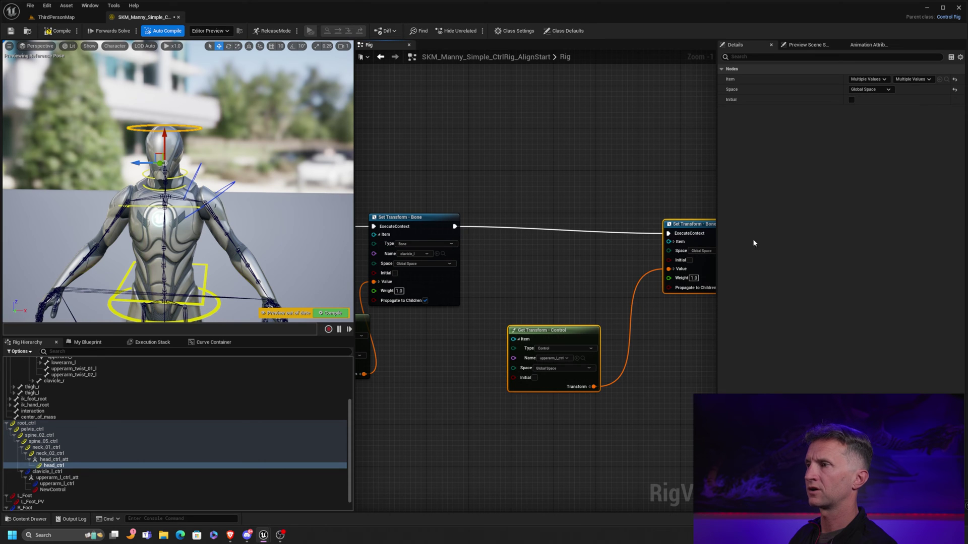
{"action": "left_click", "coordinate": [58, 31]}
Step: Pan the rig graph to open space above the Basic IK node
{"action": "right_click_drag", "start_coordinate": [539, 333], "coordinate": [598, 292]}
{"action": "scroll", "coordinate": [633, 271], "scroll_direction": "down", "scroll_amount": 5}
{"action": "right_click_drag", "start_coordinate": [478, 311], "coordinate": [575, 247]}
{"action": "scroll", "coordinate": [575, 247], "scroll_direction": "up", "scroll_amount": 5}
{"action": "right_click_drag", "start_coordinate": [515, 308], "coordinate": [489, 280]}
Step: Add a Rotation Constraint node and delete NewControl from the rig hierarchy
{"action": "type", "text": "rotation c"}
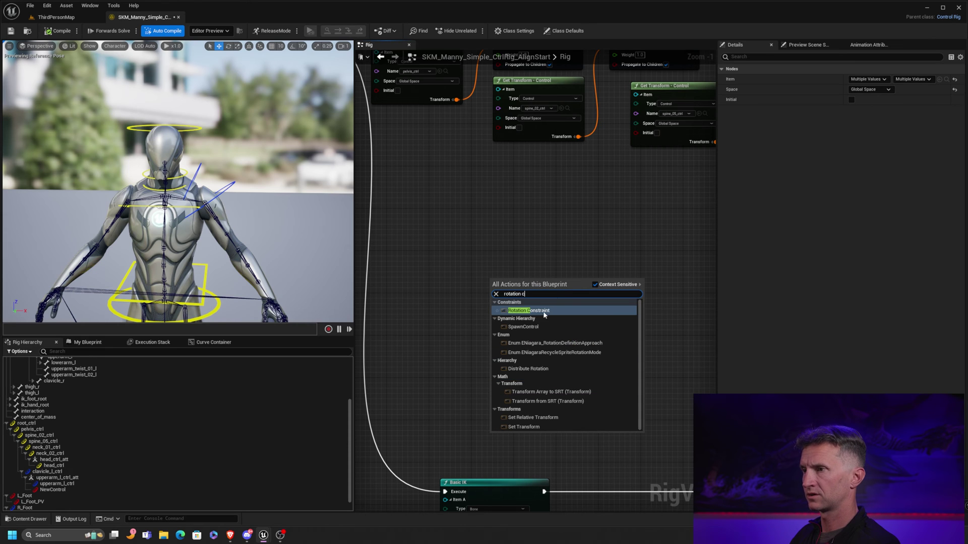
{"action": "left_click", "coordinate": [542, 312]}
{"action": "left_click_drag", "start_coordinate": [544, 286], "coordinate": [577, 248]}
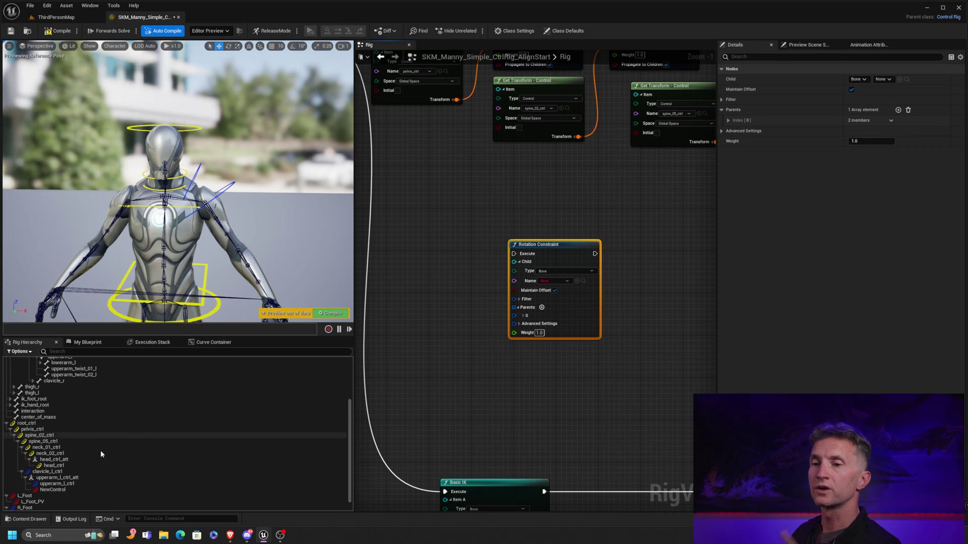
{"action": "left_click", "coordinate": [64, 489]}
{"action": "key", "text": "Delete"}
Step: Set the constraint's Child to upperarm_l_ctrl_att and Parent 0 to clavicle_l_ctrl
{"action": "left_click", "coordinate": [74, 477]}
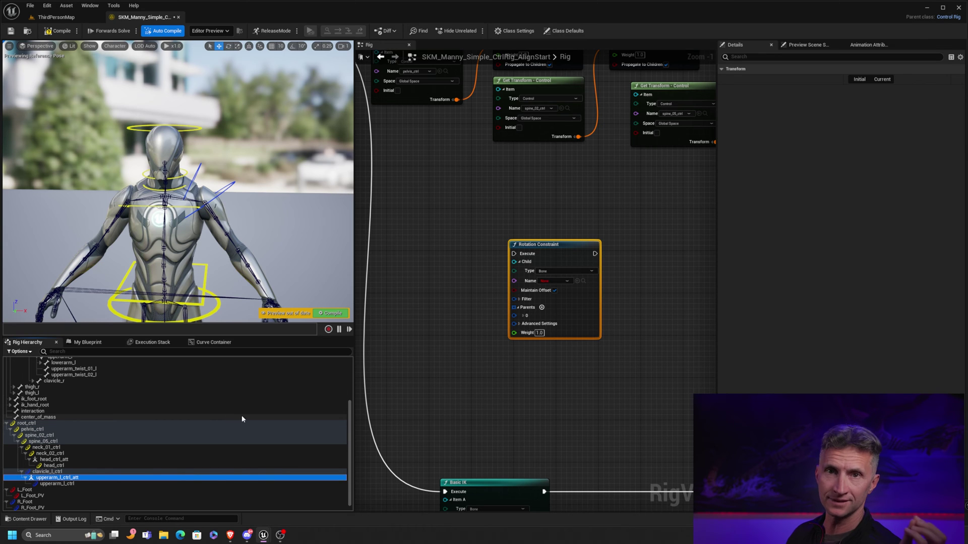
{"action": "left_click", "coordinate": [577, 282]}
{"action": "scroll", "coordinate": [538, 367], "scroll_direction": "up", "scroll_amount": 1}
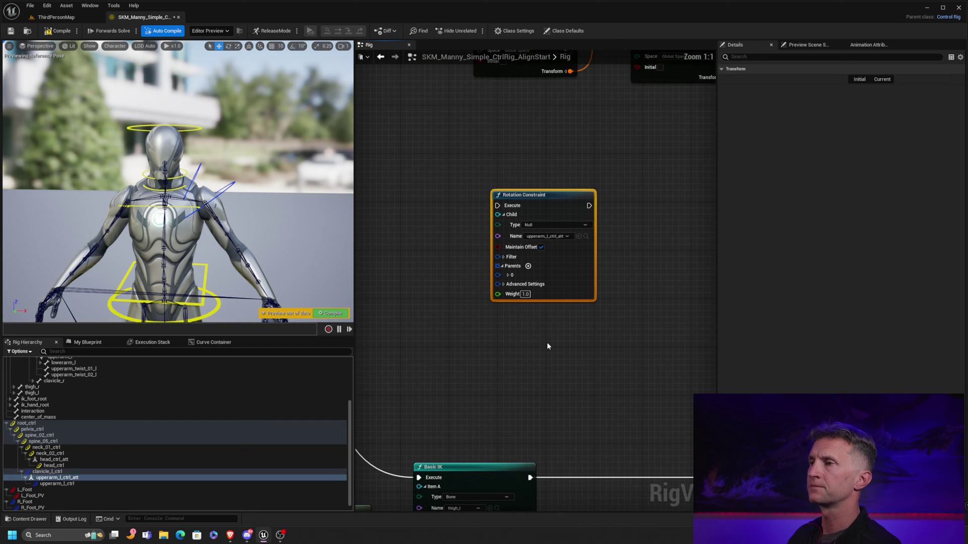
{"action": "left_click", "coordinate": [508, 276]}
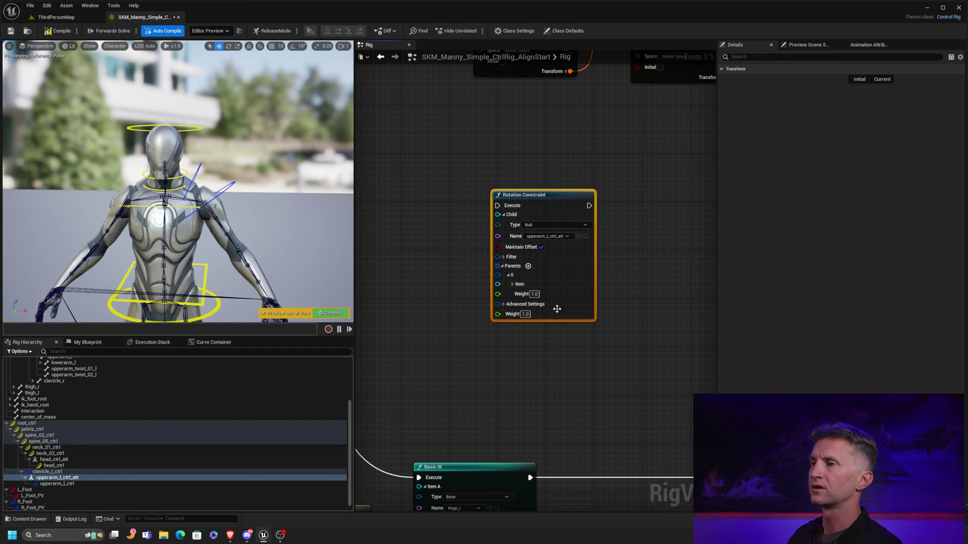
{"action": "left_click", "coordinate": [512, 284]}
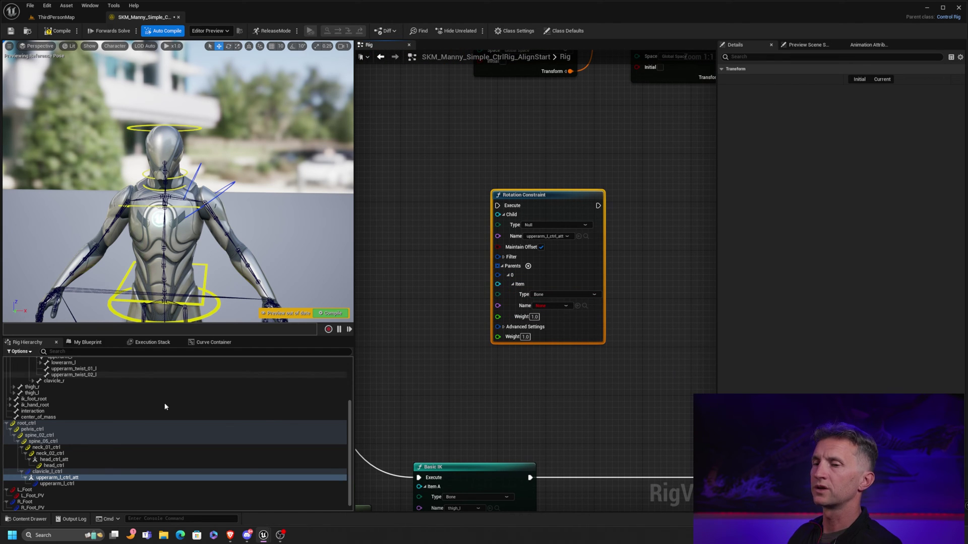
{"action": "left_click", "coordinate": [53, 471]}
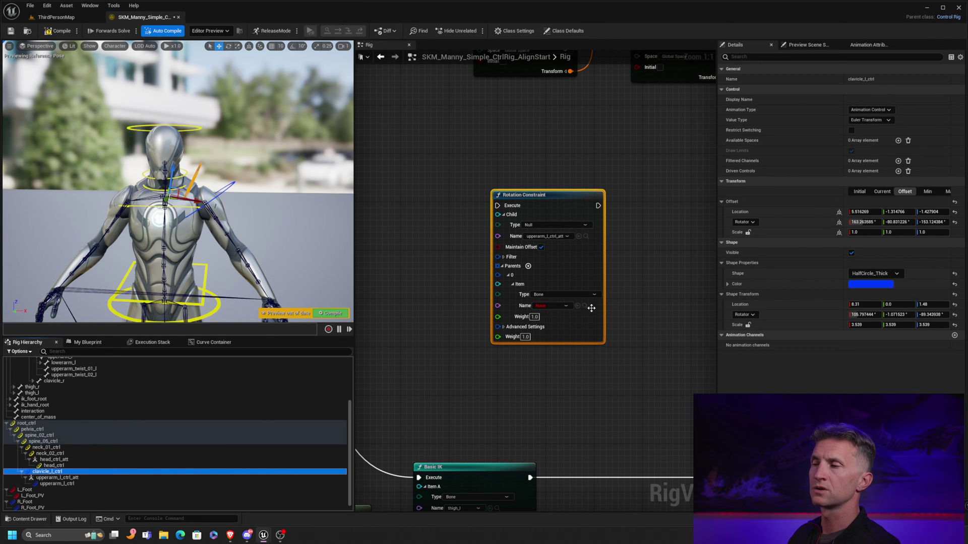
{"action": "left_click", "coordinate": [578, 306]}
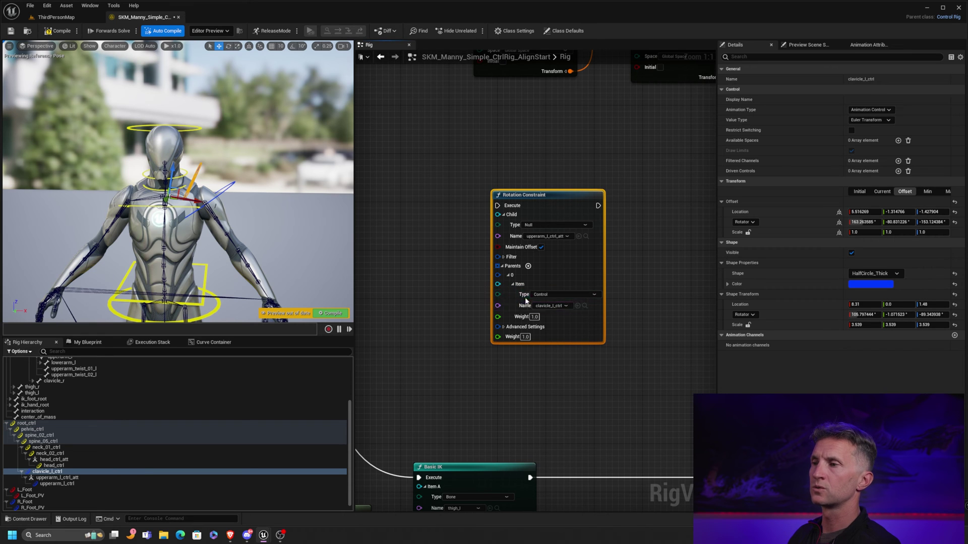
{"action": "right_click_drag", "start_coordinate": [431, 192], "coordinate": [487, 228]}
Step: Run the Rotation Constraint from Sequence output B, test by rotating spine_02_ctrl, and compile
{"action": "scroll", "coordinate": [487, 228], "scroll_direction": "down", "scroll_amount": 2}
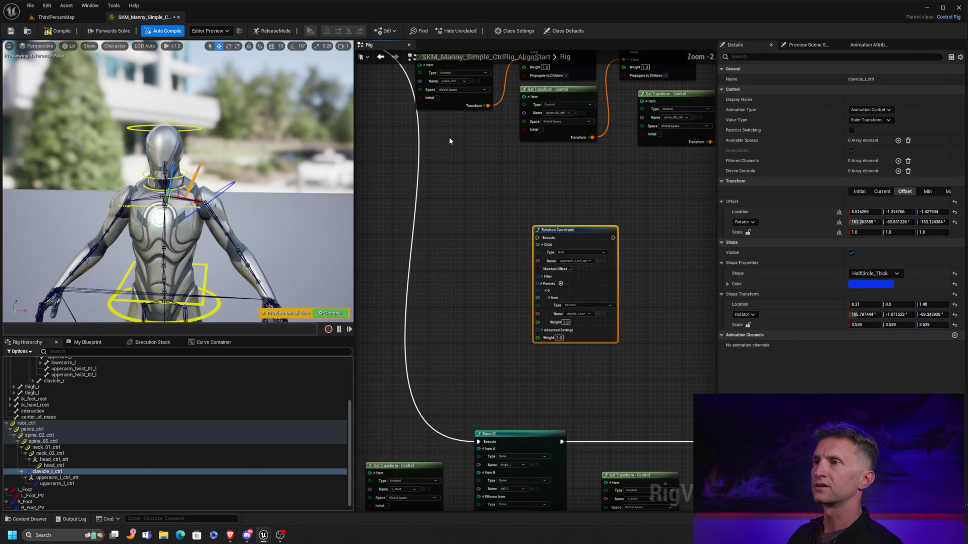
{"action": "right_click_drag", "start_coordinate": [429, 82], "coordinate": [486, 174]}
{"action": "left_click_drag", "start_coordinate": [410, 129], "coordinate": [597, 333]}
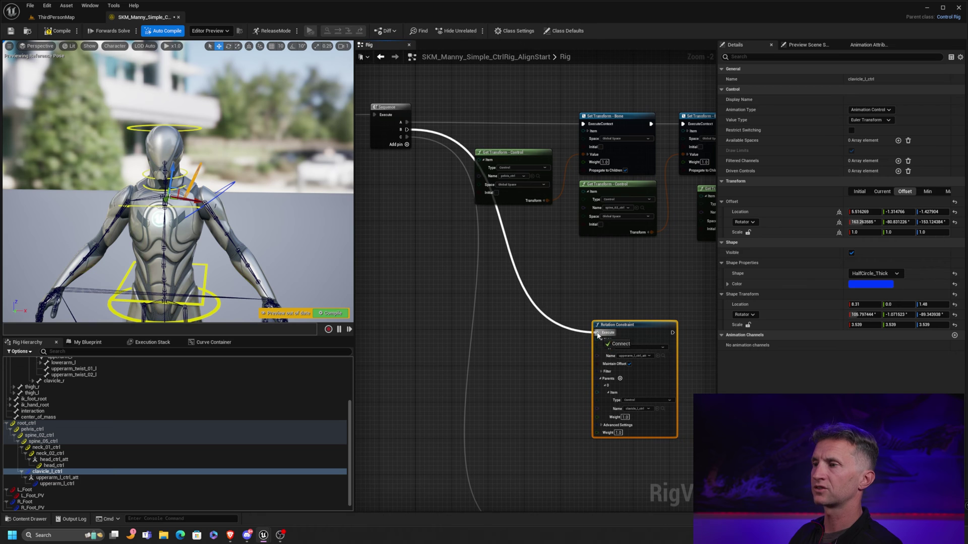
{"action": "left_click", "coordinate": [205, 274]}
{"action": "key", "text": "e"}
{"action": "left_click_drag", "start_coordinate": [181, 253], "coordinate": [324, 180]}
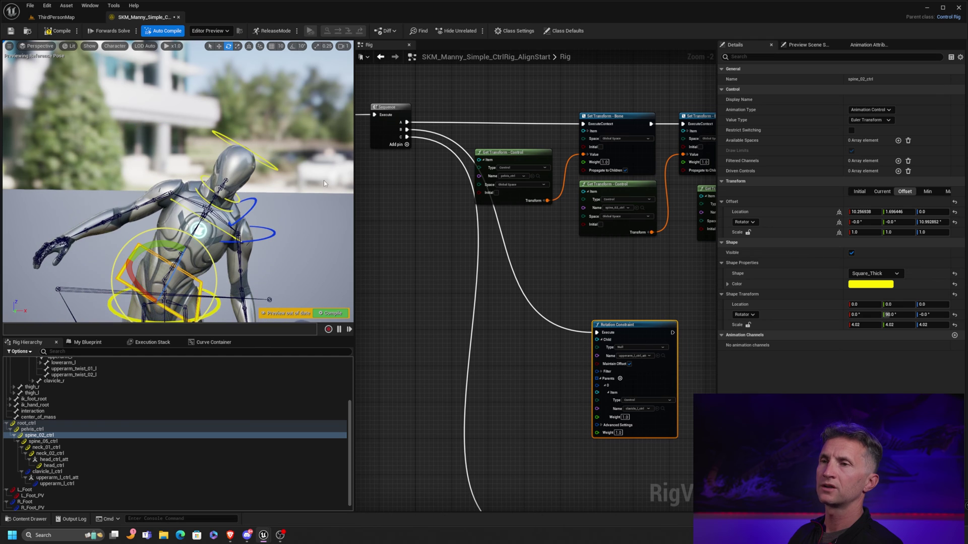
{"action": "left_click", "coordinate": [59, 31]}
{"action": "key", "text": "f"}
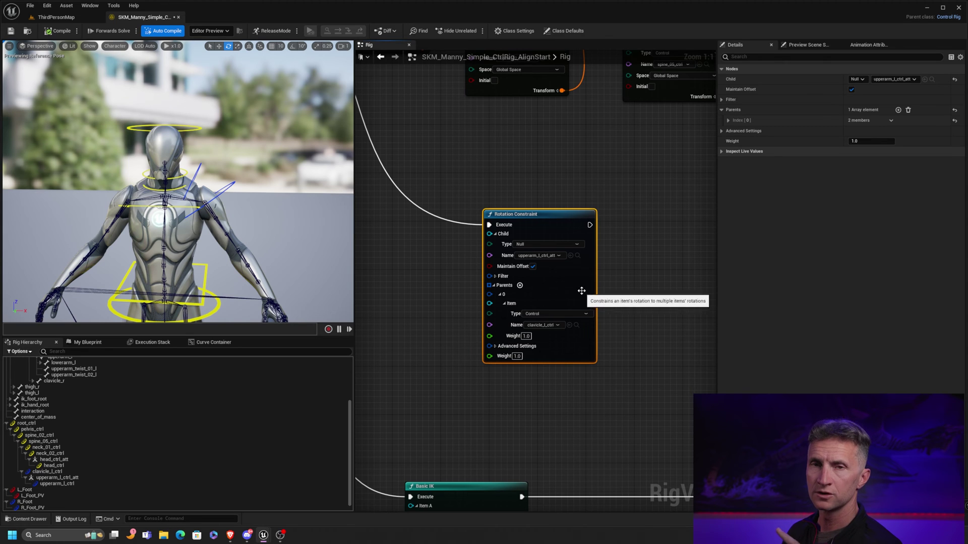
Step: Add Control root_ctrl as the second parent and set clavicle_l_ctrl's weight to 0.0
{"action": "left_click", "coordinate": [519, 285]}
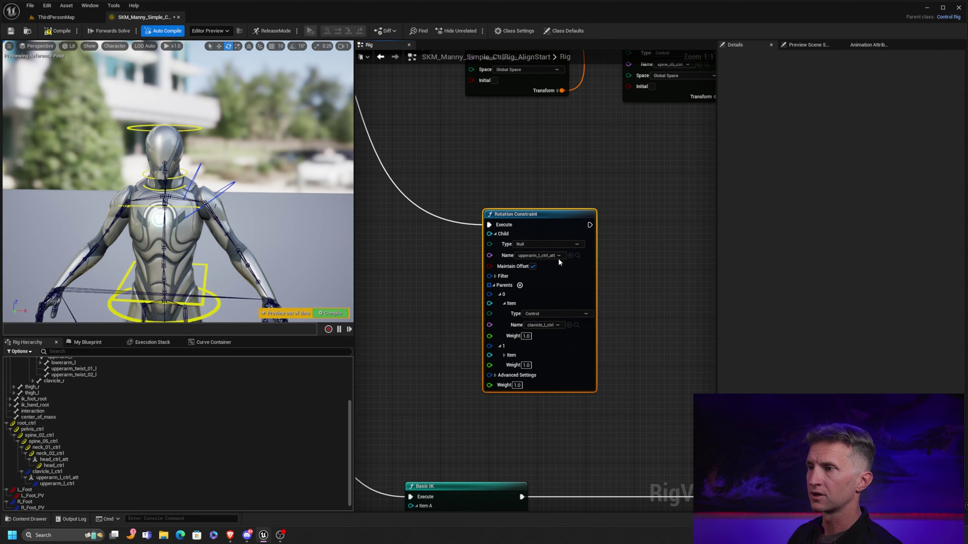
{"action": "left_click_drag", "start_coordinate": [565, 223], "coordinate": [576, 180]}
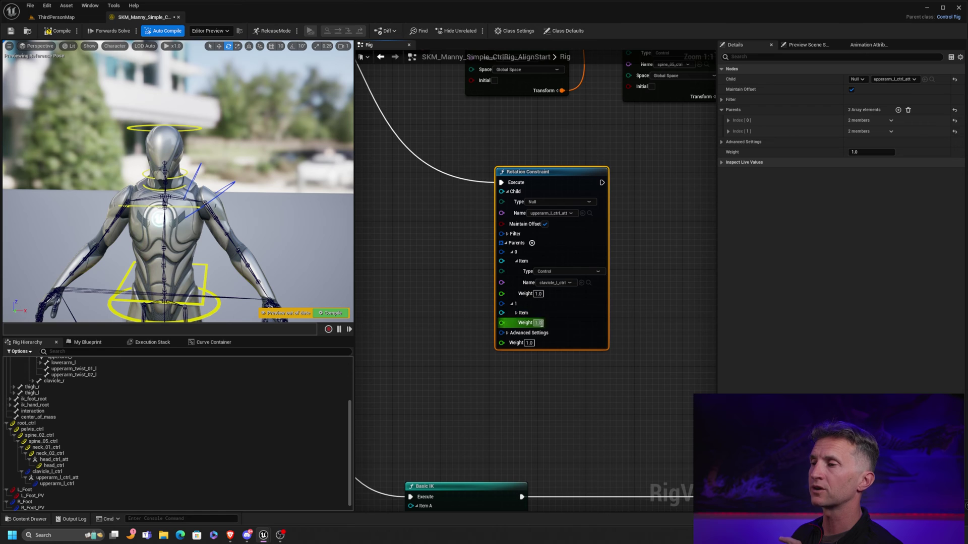
{"action": "left_click", "coordinate": [519, 314]}
{"action": "left_click", "coordinate": [570, 323]}
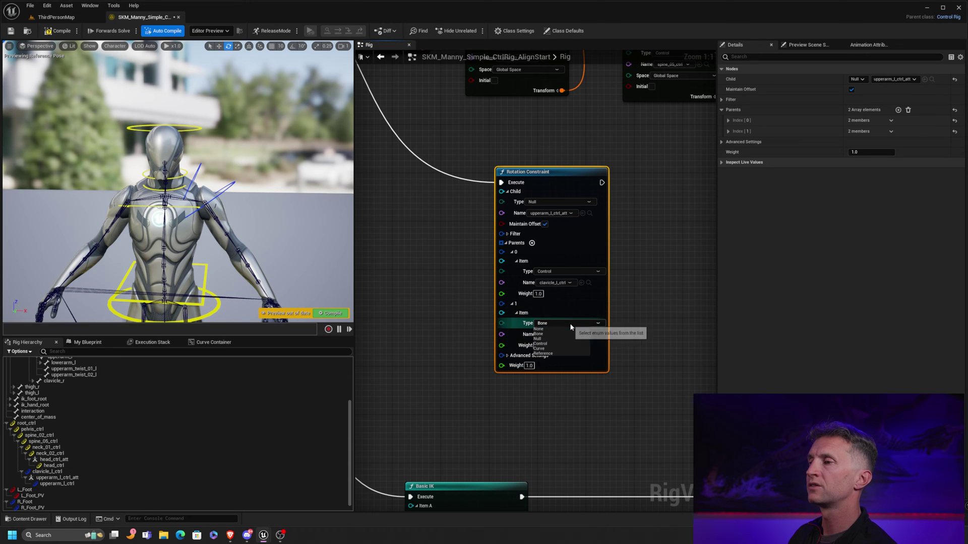
{"action": "left_click", "coordinate": [552, 344]}
{"action": "left_click", "coordinate": [562, 333]}
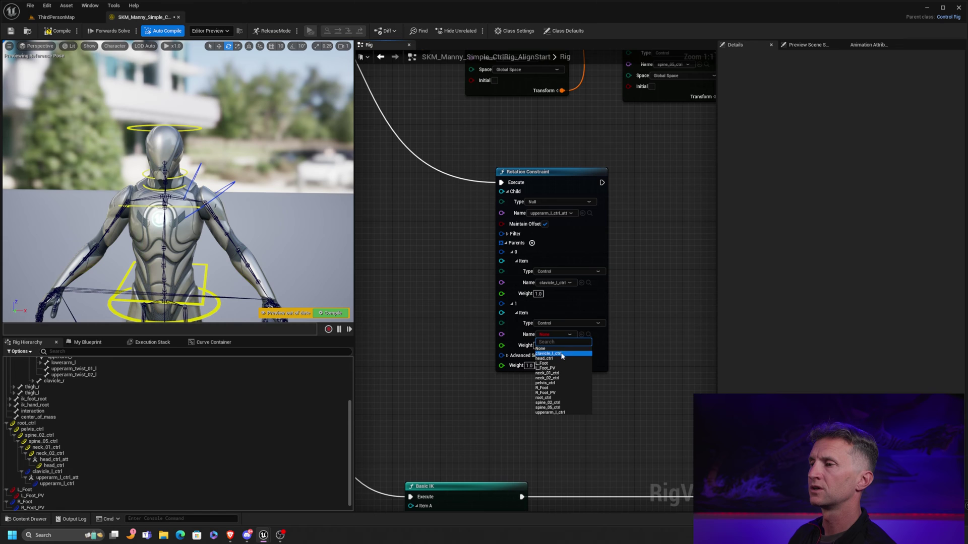
{"action": "left_click", "coordinate": [562, 398]}
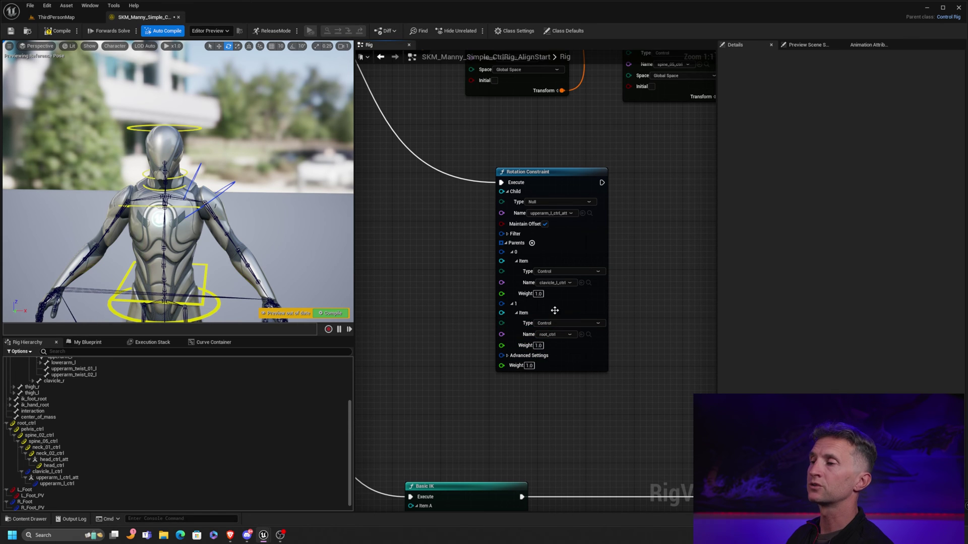
{"action": "left_click", "coordinate": [540, 293]}
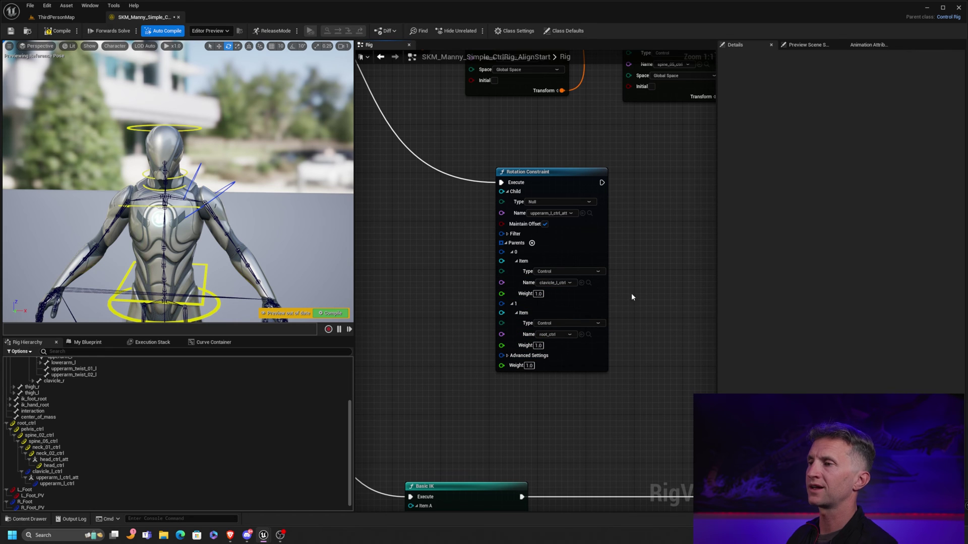
Step: Test the constraint by bending spine_02_ctrl, undo the pose, and recompile
{"action": "left_click", "coordinate": [205, 271]}
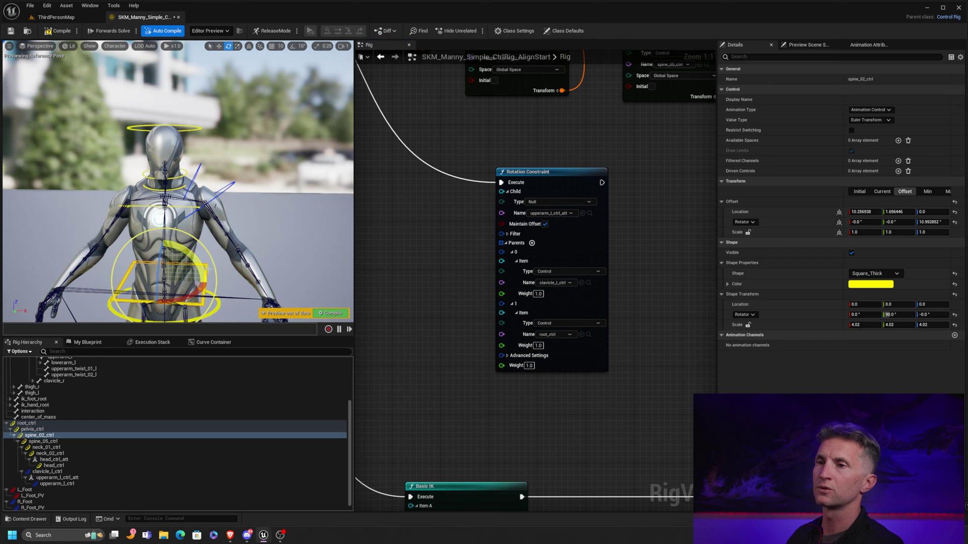
{"action": "left_click_drag", "start_coordinate": [199, 258], "coordinate": [128, 192]}
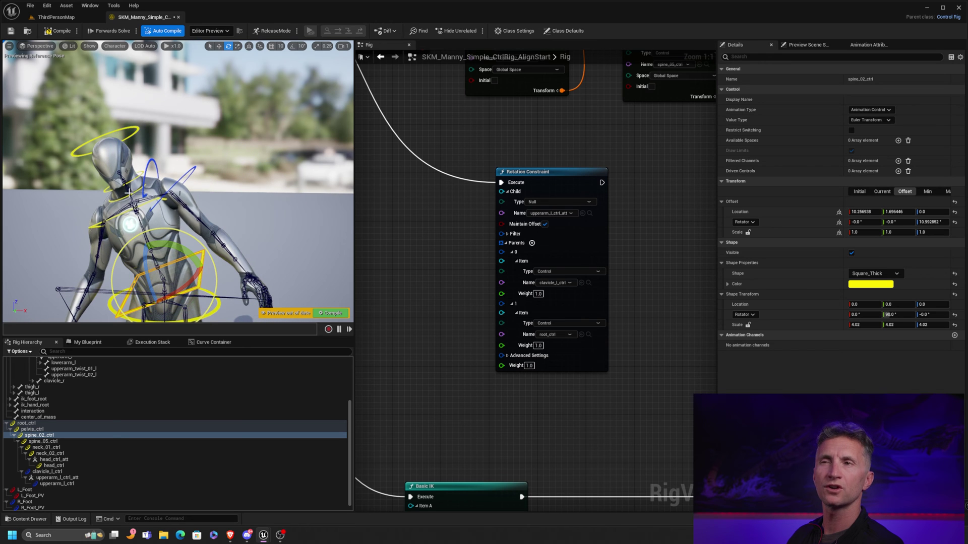
{"action": "left_click", "coordinate": [60, 31]}
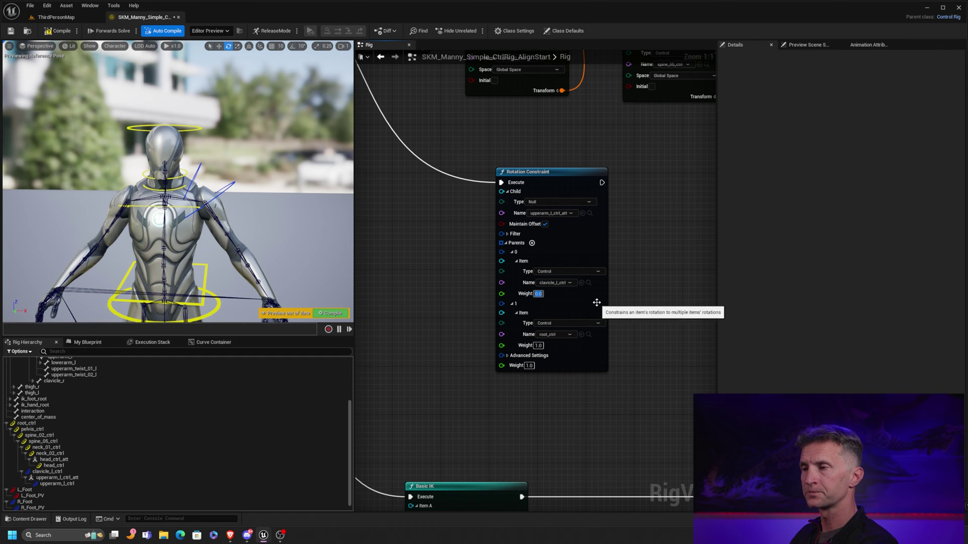
{"action": "left_click", "coordinate": [207, 271]}
{"action": "mouse_move", "coordinate": [195, 253]}
{"action": "left_mouse_down"}
{"action": "mouse_move", "coordinate": [209, 269]}
{"action": "mouse_move", "coordinate": [187, 244]}
{"action": "mouse_move", "coordinate": [202, 261]}
{"action": "left_mouse_up"}
{"action": "key", "text": "ctrl+z"}
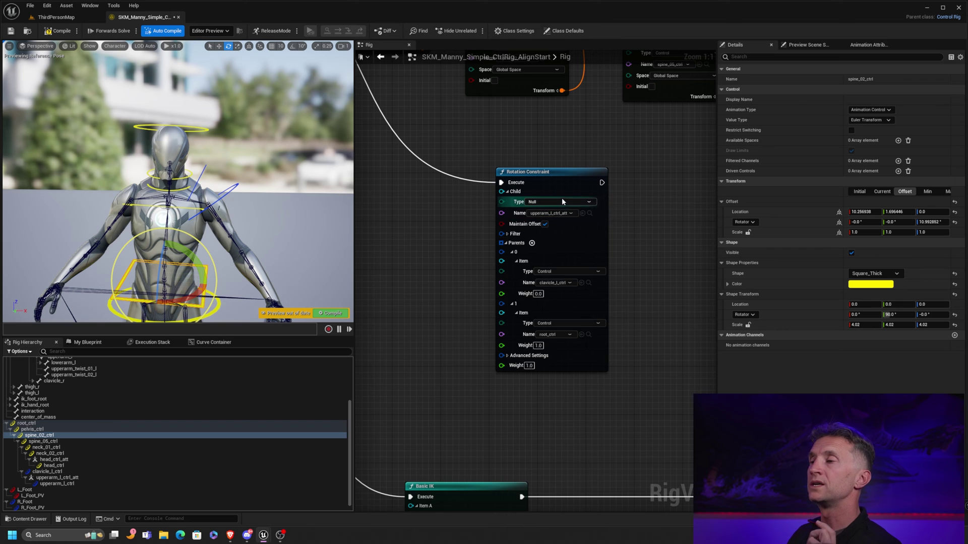
{"action": "left_click_drag", "start_coordinate": [582, 190], "coordinate": [557, 183]}
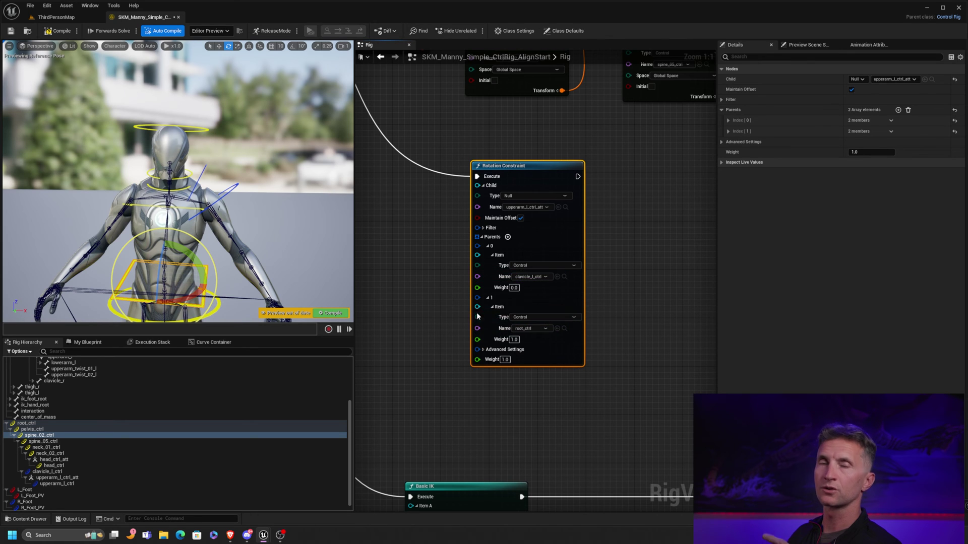
{"action": "left_click", "coordinate": [59, 31]}
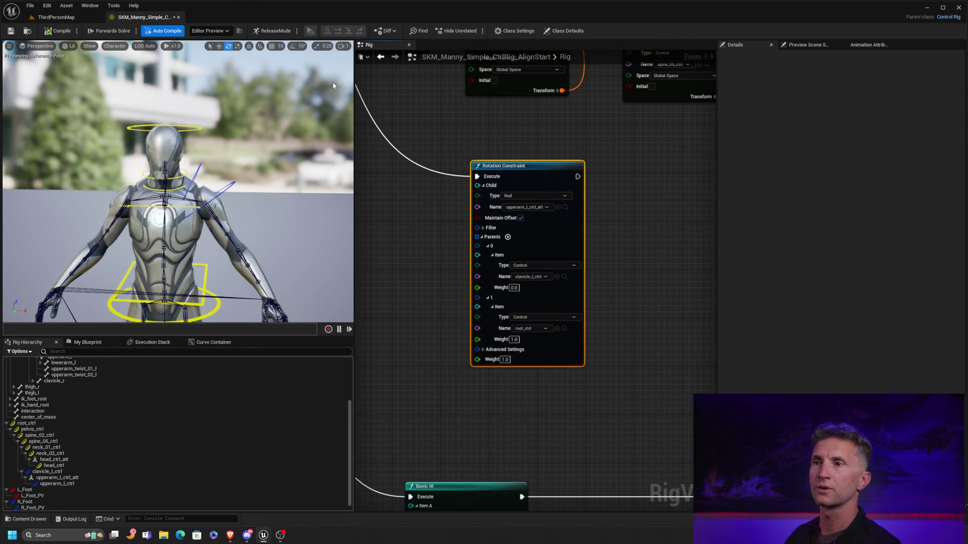
{"action": "left_click", "coordinate": [221, 192]}
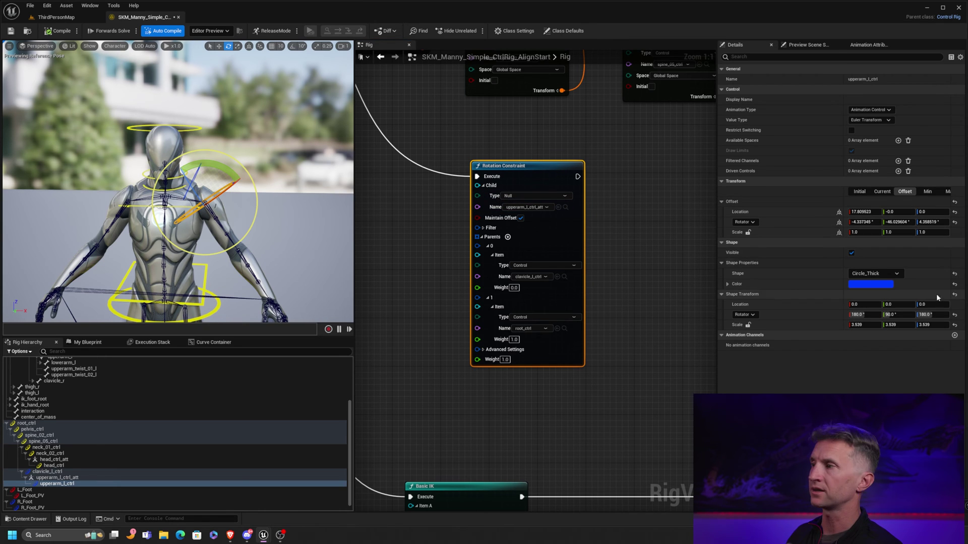
Step: Add a Bool animation channel named WorldAlign to upperarm_l_ctrl
{"action": "left_click", "coordinate": [954, 335]}
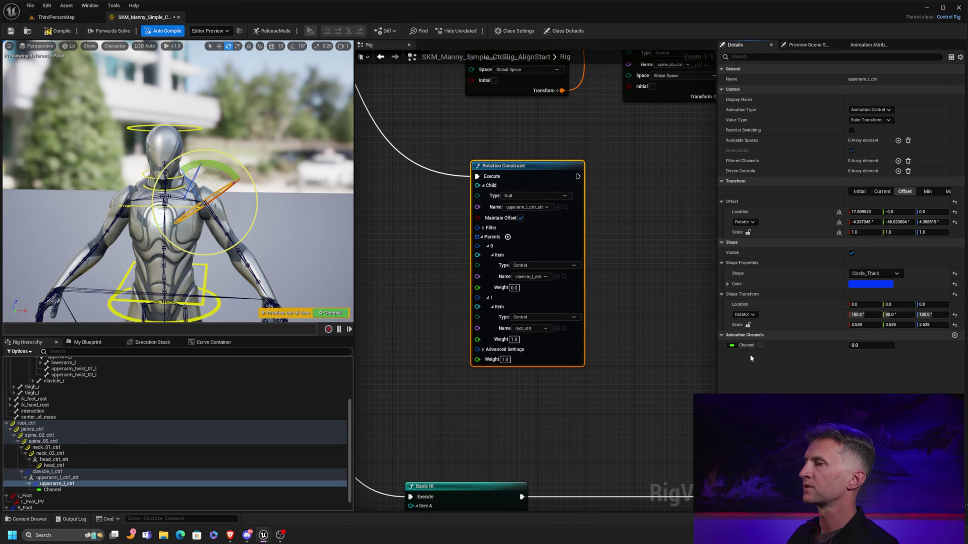
{"action": "left_click", "coordinate": [732, 346]}
{"action": "left_click", "coordinate": [746, 352]}
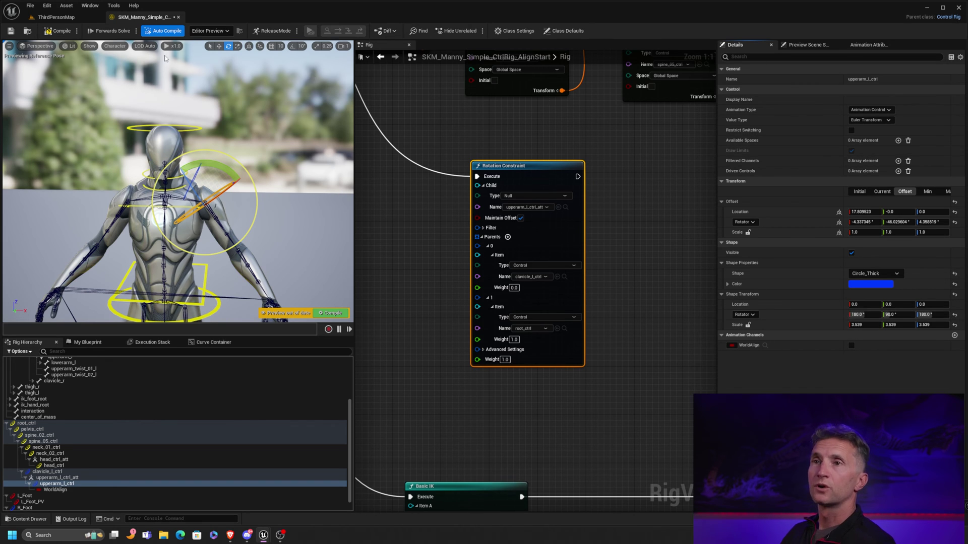
Step: Drop WorldAlign into the graph as a Get Bool Channel node and tidy node positions
{"action": "right_click_drag", "start_coordinate": [444, 243], "coordinate": [542, 224]}
{"action": "left_click_drag", "start_coordinate": [52, 493], "coordinate": [459, 202]}
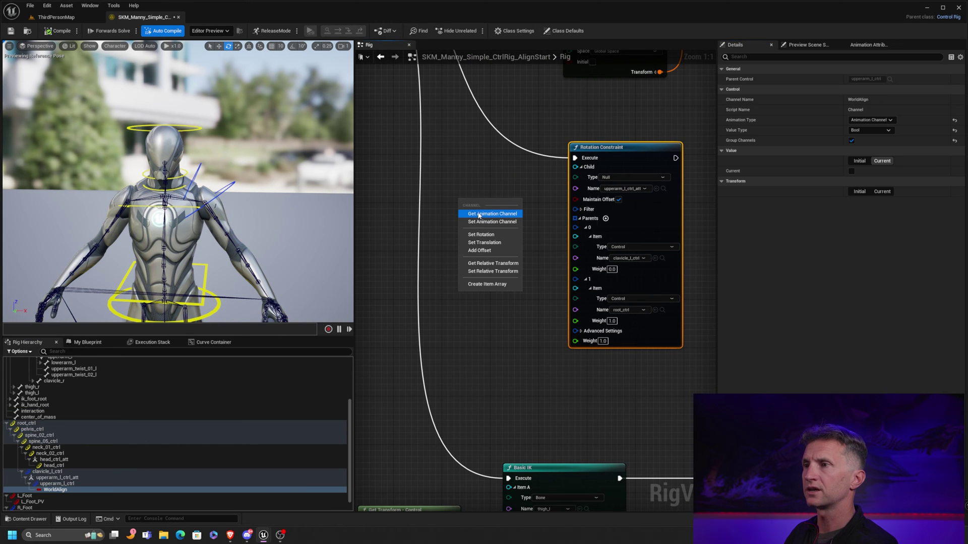
{"action": "left_click", "coordinate": [479, 214]}
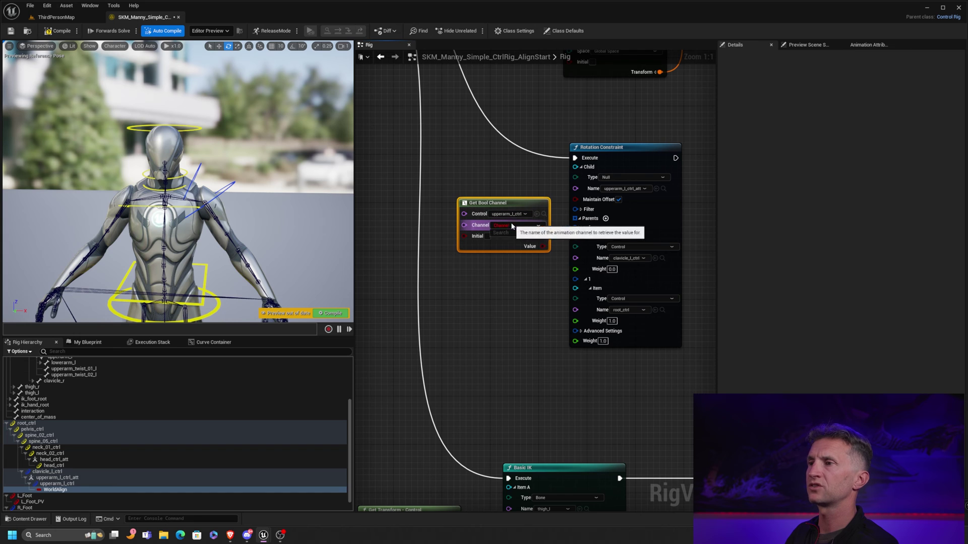
{"action": "right_click_drag", "start_coordinate": [520, 316], "coordinate": [449, 327]}
{"action": "left_click_drag", "start_coordinate": [548, 160], "coordinate": [657, 155]}
{"action": "left_click_drag", "start_coordinate": [448, 213], "coordinate": [432, 231]}
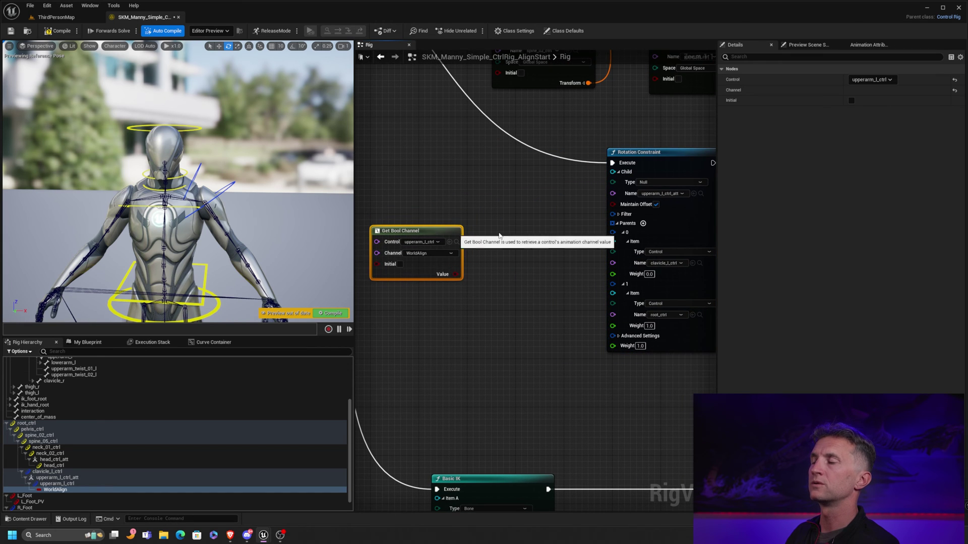
{"action": "right_click_drag", "start_coordinate": [488, 253], "coordinate": [508, 257]}
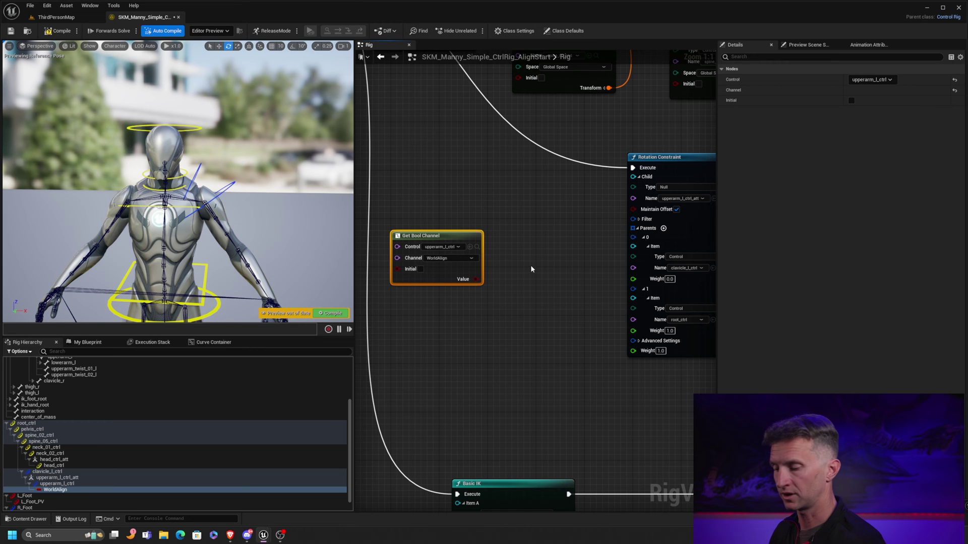
Step: Add an If node beside the Get Bool Channel node
{"action": "right_click", "coordinate": [526, 264]}
{"action": "type", "text": "i"}
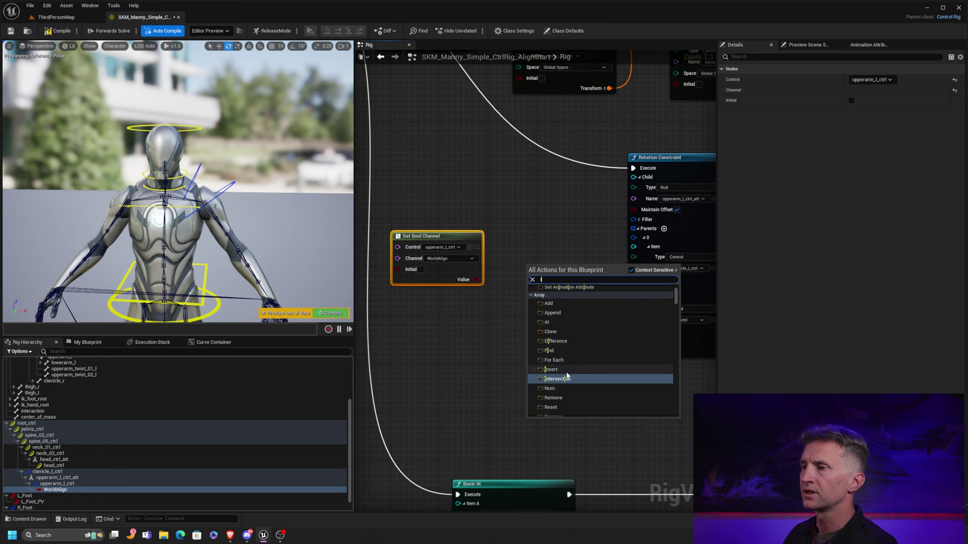
{"action": "type", "text": "f"}
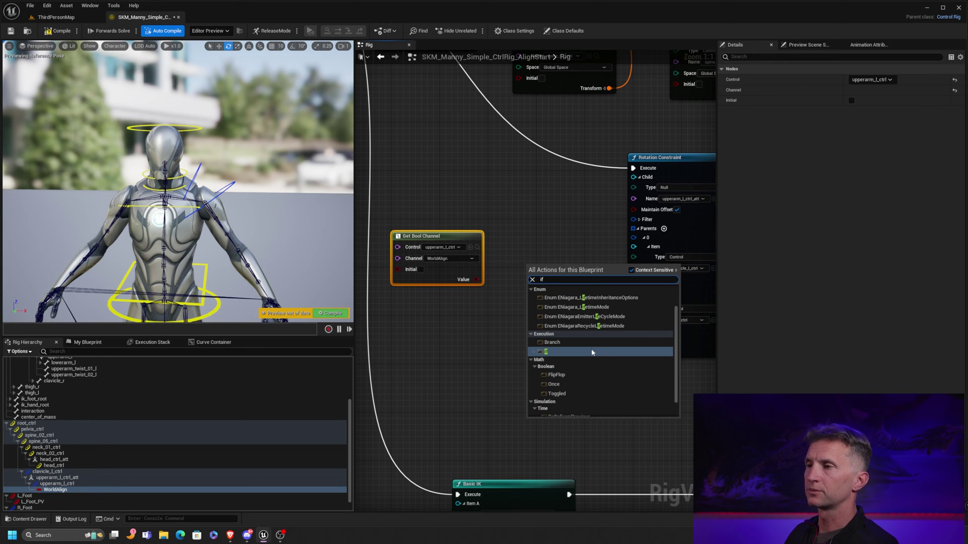
{"action": "left_click", "coordinate": [563, 357]}
{"action": "left_click", "coordinate": [540, 275]}
{"action": "left_click_drag", "start_coordinate": [533, 282], "coordinate": [533, 289]}
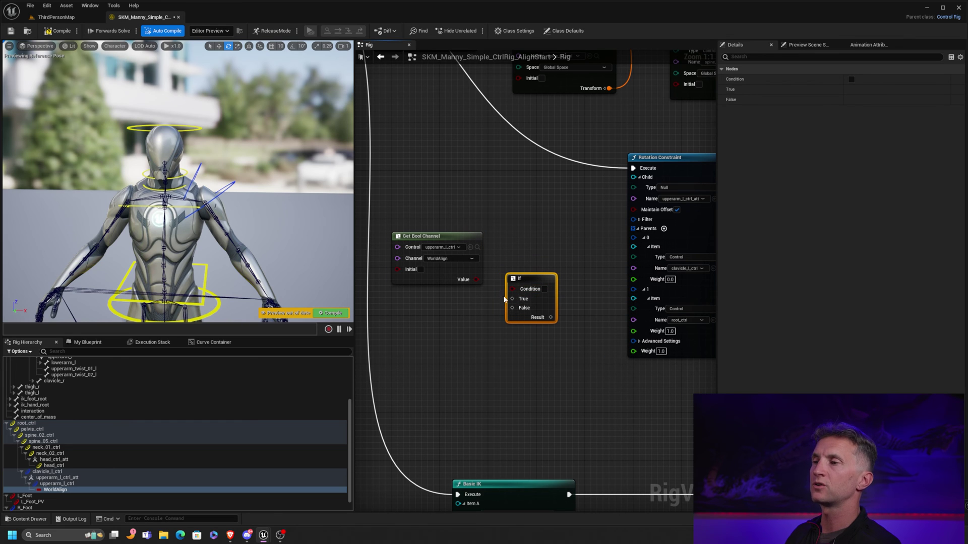
{"action": "left_click", "coordinate": [457, 247]}
{"action": "left_click_drag", "start_coordinate": [462, 233], "coordinate": [456, 232]}
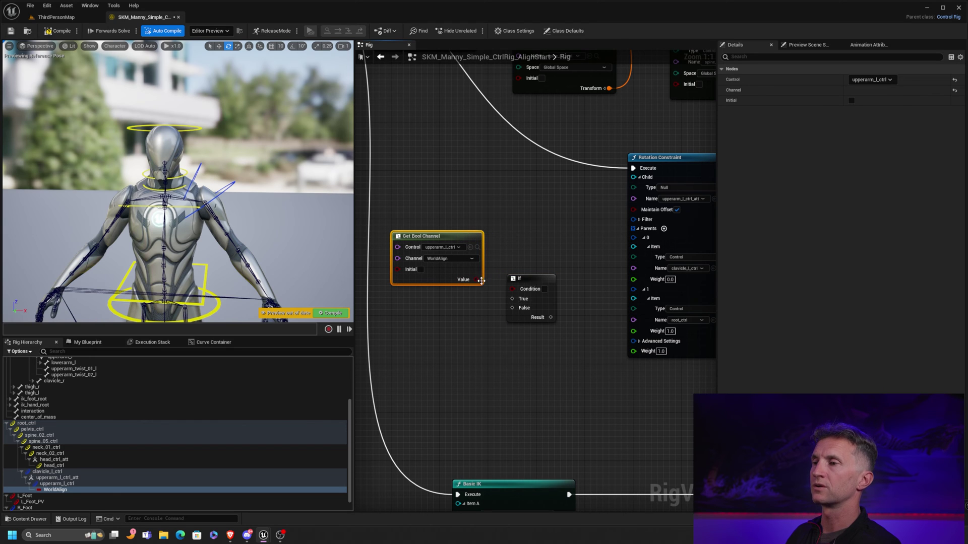
{"action": "left_click", "coordinate": [534, 284]}
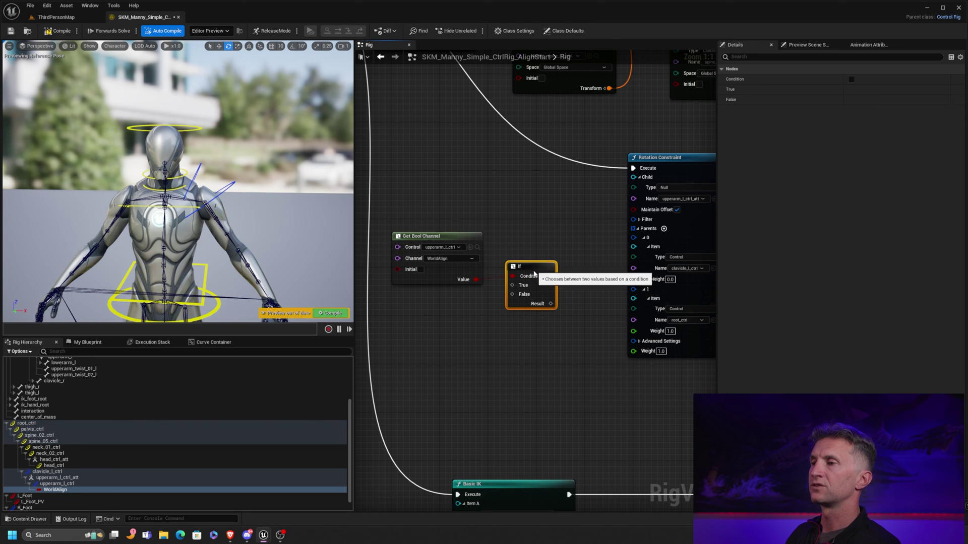
Step: Make the If node float (True 1.0, False 0.0) and wire its Result to root_ctrl's weight
{"action": "right_click", "coordinate": [512, 302]}
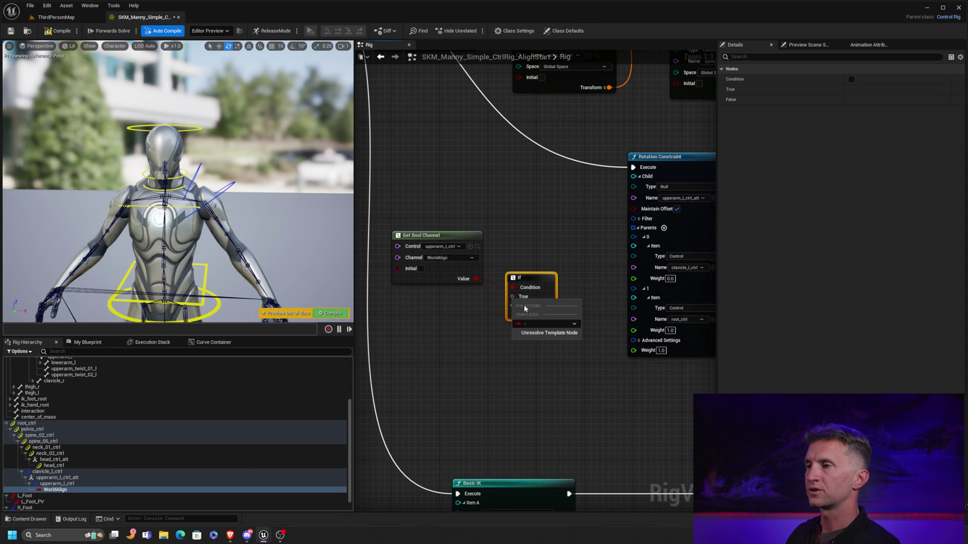
{"action": "left_click", "coordinate": [527, 325]}
{"action": "left_click", "coordinate": [552, 103]}
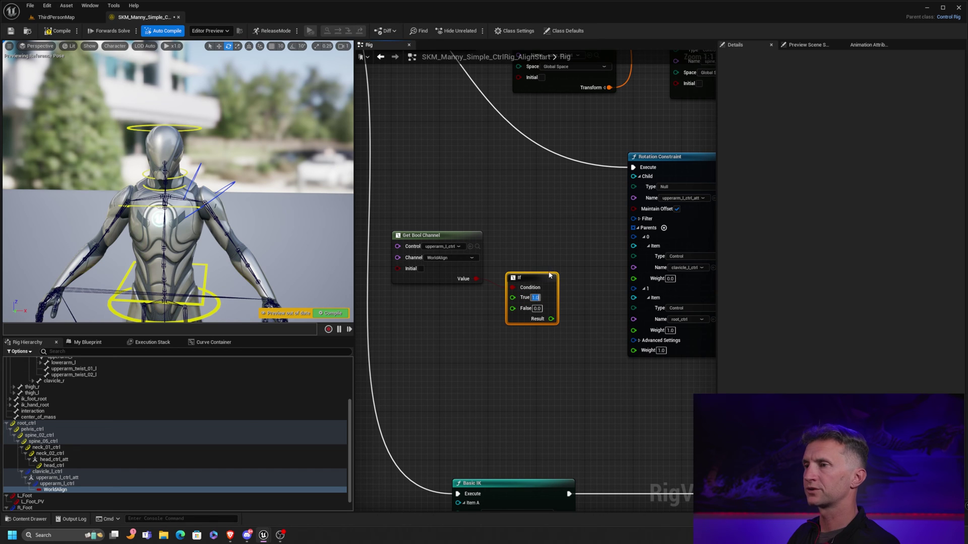
{"action": "left_click_drag", "start_coordinate": [548, 273], "coordinate": [549, 285]}
{"action": "left_click_drag", "start_coordinate": [473, 240], "coordinate": [467, 252]}
{"action": "left_click_drag", "start_coordinate": [539, 289], "coordinate": [532, 282]}
{"action": "left_click_drag", "start_coordinate": [546, 324], "coordinate": [634, 331]}
{"action": "left_click_drag", "start_coordinate": [461, 217], "coordinate": [510, 253]}
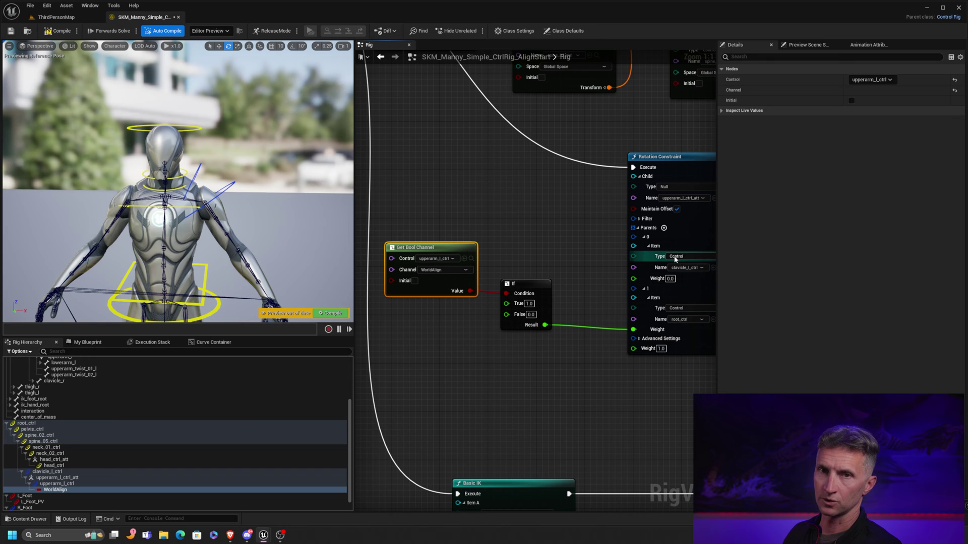
Step: Add a Subtract node with A set to 1.0 and the If result feeding B
{"action": "right_click_drag", "start_coordinate": [542, 299], "coordinate": [476, 306]}
{"action": "left_click_drag", "start_coordinate": [470, 289], "coordinate": [464, 290]}
{"action": "left_click_drag", "start_coordinate": [473, 331], "coordinate": [500, 240]}
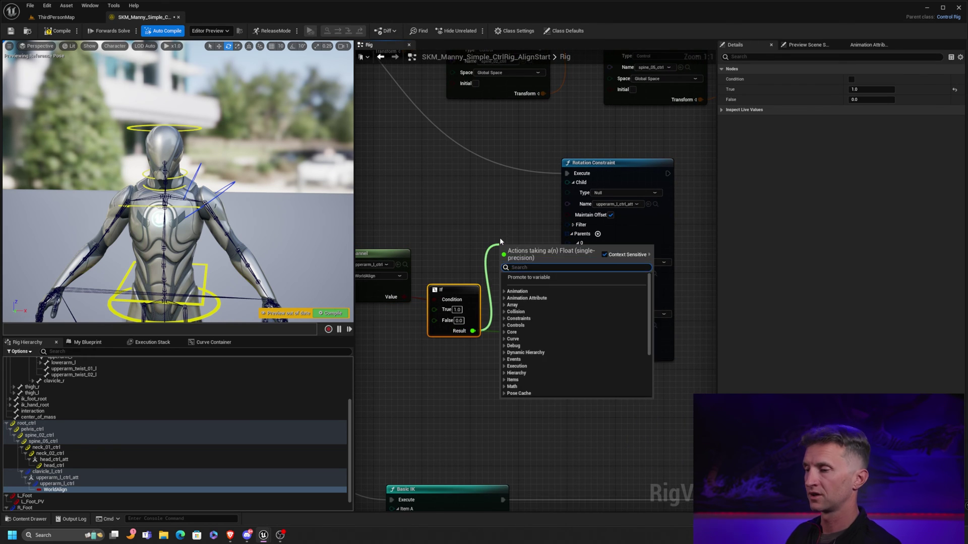
{"action": "type", "text": "suyb"}
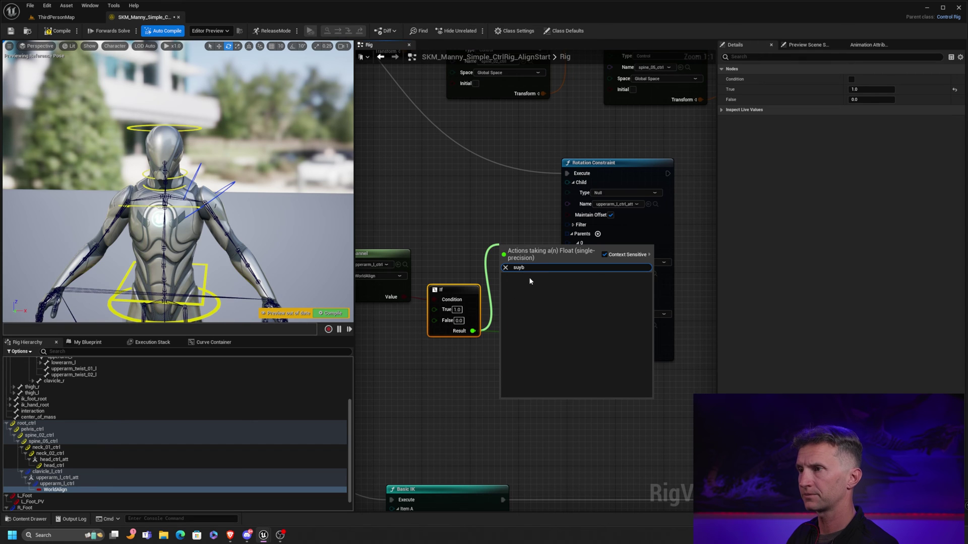
{"action": "type", "text": "sub"}
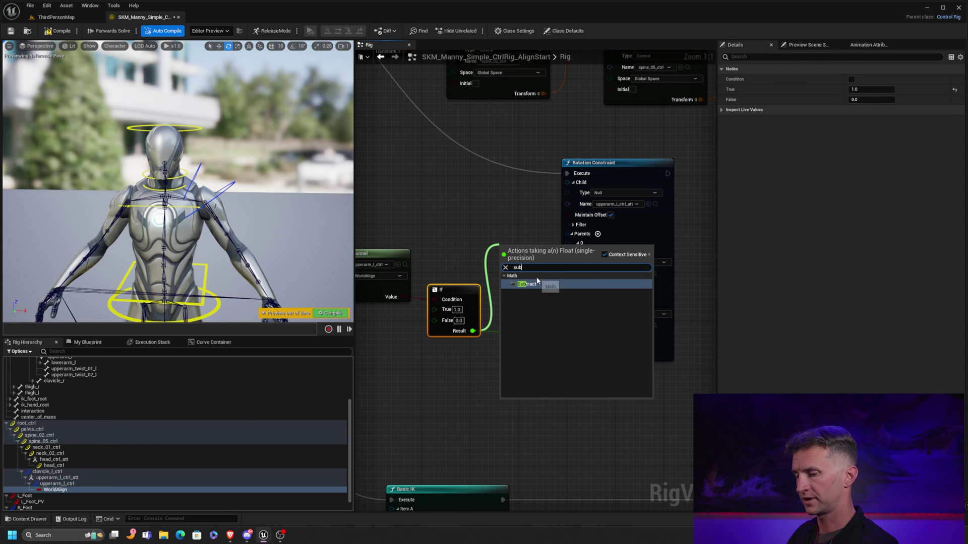
{"action": "left_click", "coordinate": [539, 288]}
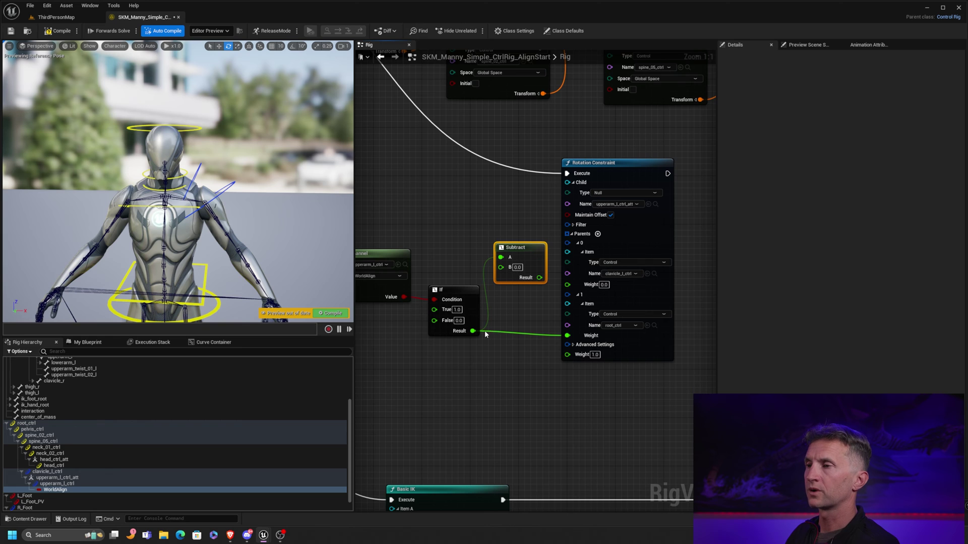
{"action": "left_click_drag", "start_coordinate": [473, 331], "coordinate": [497, 230]}
{"action": "left_click_drag", "start_coordinate": [454, 299], "coordinate": [453, 293]}
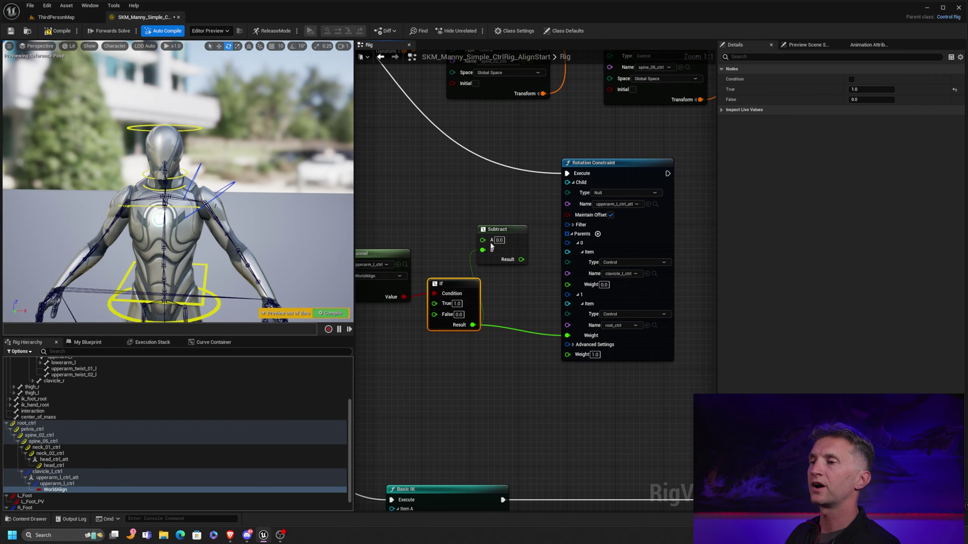
{"action": "left_click_drag", "start_coordinate": [501, 231], "coordinate": [531, 231]}
{"action": "left_click_drag", "start_coordinate": [465, 287], "coordinate": [465, 293]}
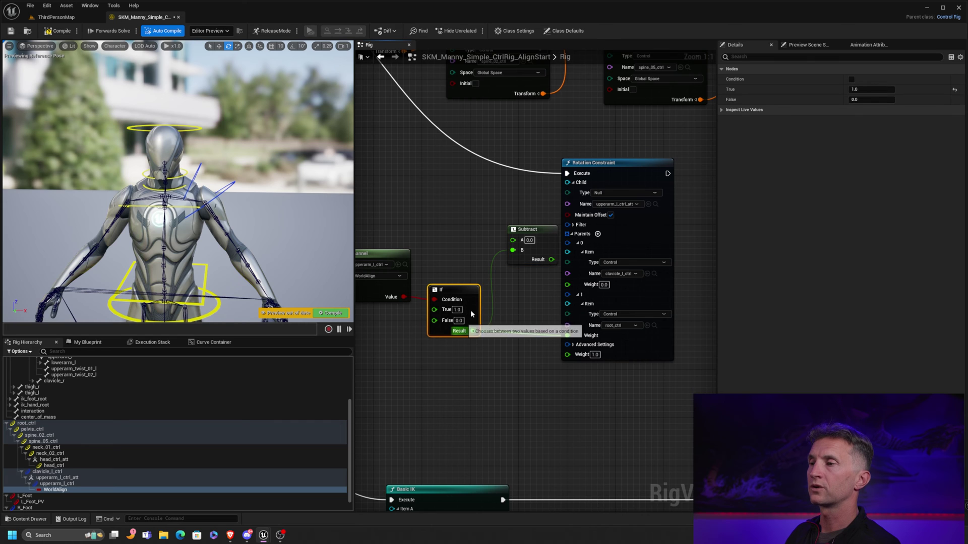
{"action": "left_click_drag", "start_coordinate": [532, 242], "coordinate": [513, 242]}
{"action": "left_click", "coordinate": [514, 243]}
{"action": "type", "text": "1"}
{"action": "key", "text": "Return"}
Step: Wire the Subtract result into the clavicle_l_ctrl parent weight and tidy the nodes
{"action": "right_click_drag", "start_coordinate": [526, 244], "coordinate": [574, 229]}
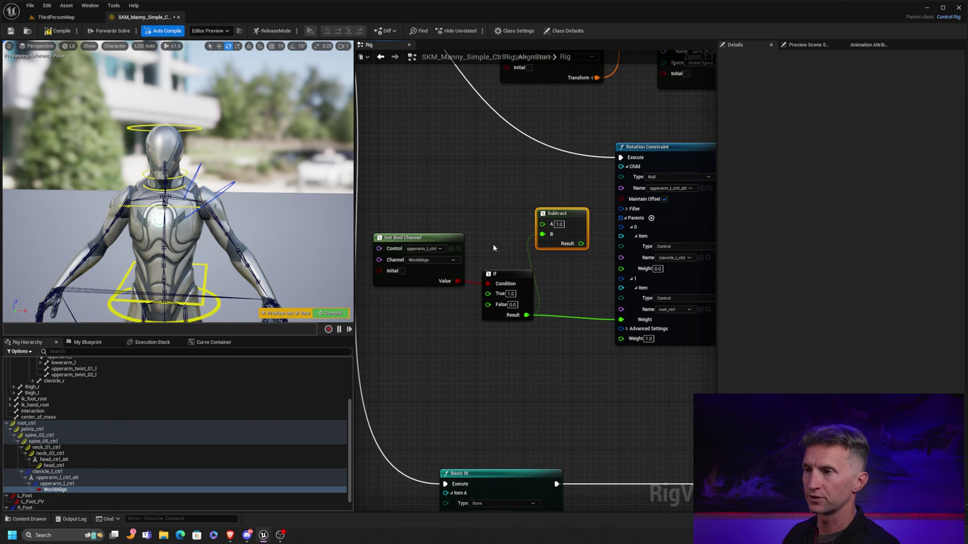
{"action": "left_click_drag", "start_coordinate": [420, 211], "coordinate": [497, 271]}
{"action": "left_click", "coordinate": [428, 259]}
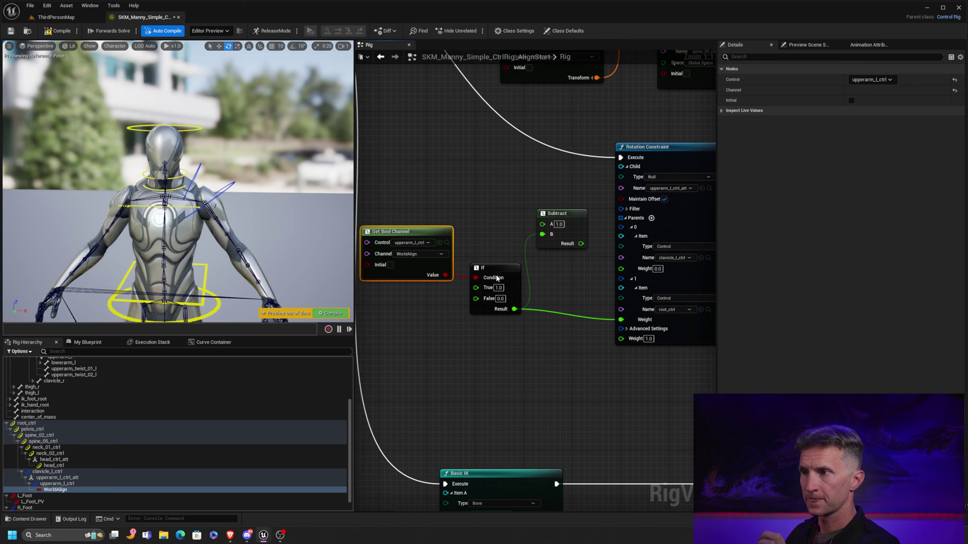
{"action": "left_click_drag", "start_coordinate": [495, 277], "coordinate": [489, 272]}
{"action": "left_click_drag", "start_coordinate": [573, 219], "coordinate": [578, 225]}
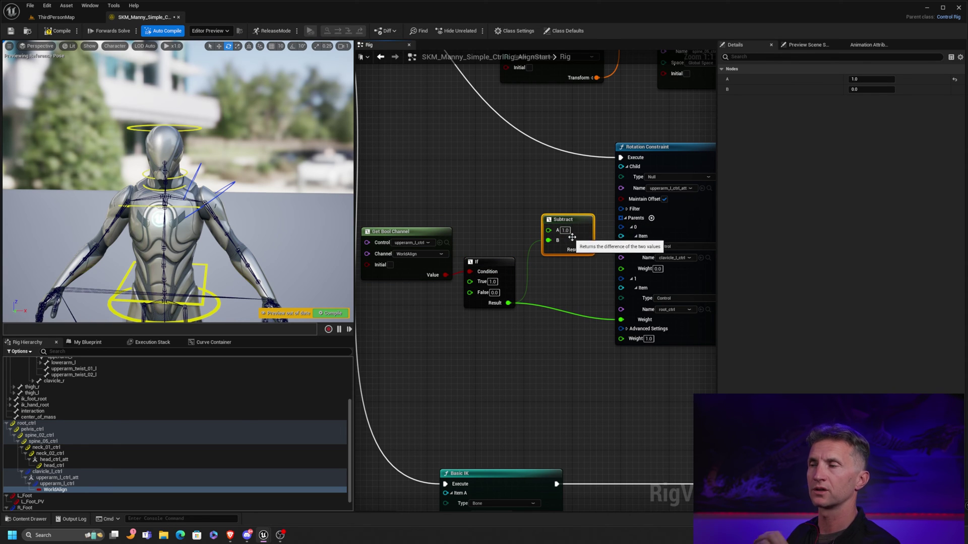
{"action": "left_click_drag", "start_coordinate": [587, 250], "coordinate": [623, 269]}
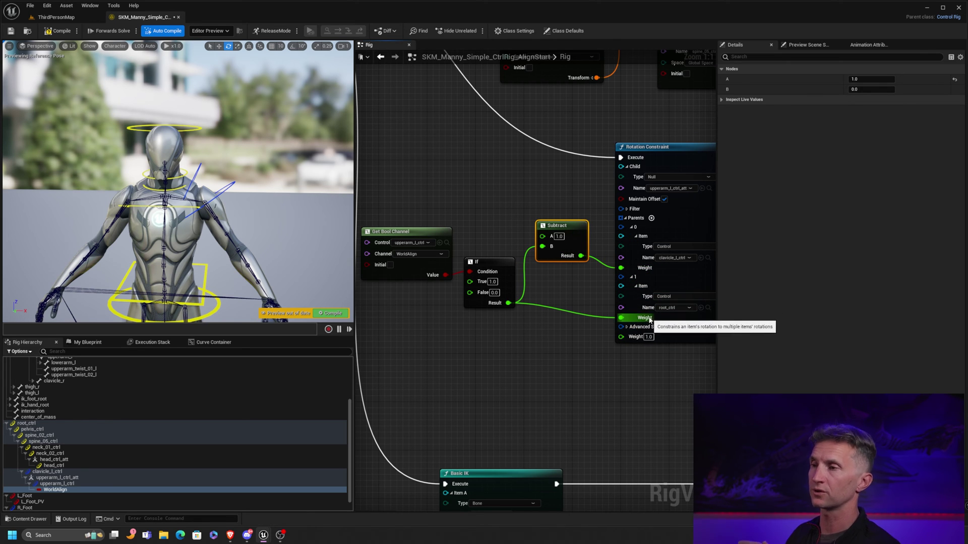
{"action": "left_click_drag", "start_coordinate": [499, 265], "coordinate": [493, 268]}
{"action": "mouse_move", "coordinate": [560, 226]}
{"action": "left_mouse_down"}
{"action": "mouse_move", "coordinate": [576, 232]}
{"action": "mouse_move", "coordinate": [560, 239]}
{"action": "left_mouse_up"}
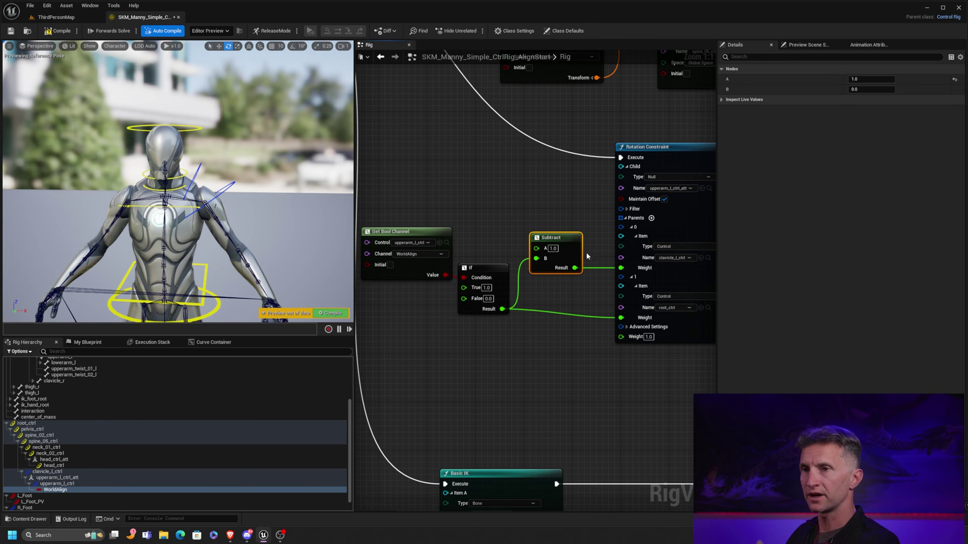
Step: Recompile, bend spine_02_ctrl sideways to preview the arm, then recompile to reset the pose
{"action": "left_click", "coordinate": [230, 186]}
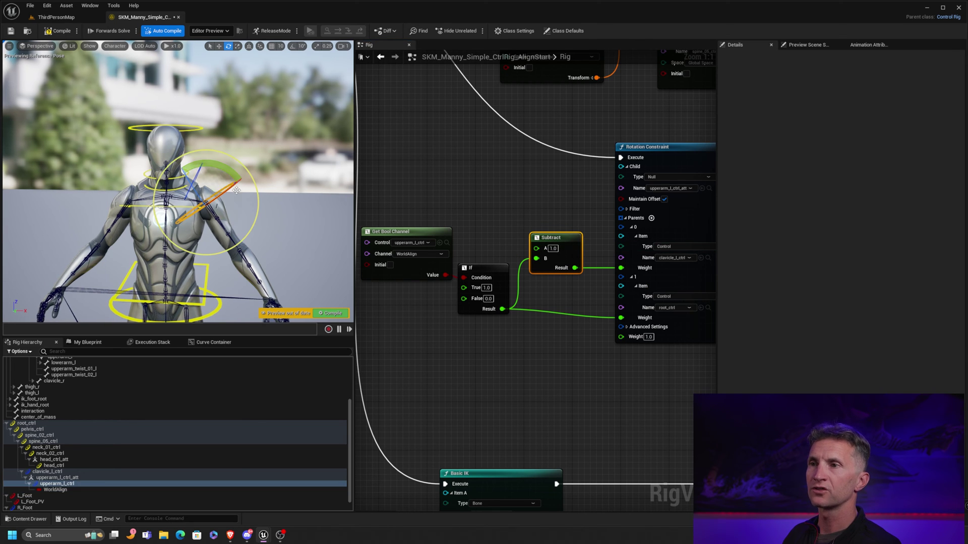
{"action": "left_click", "coordinate": [58, 31]}
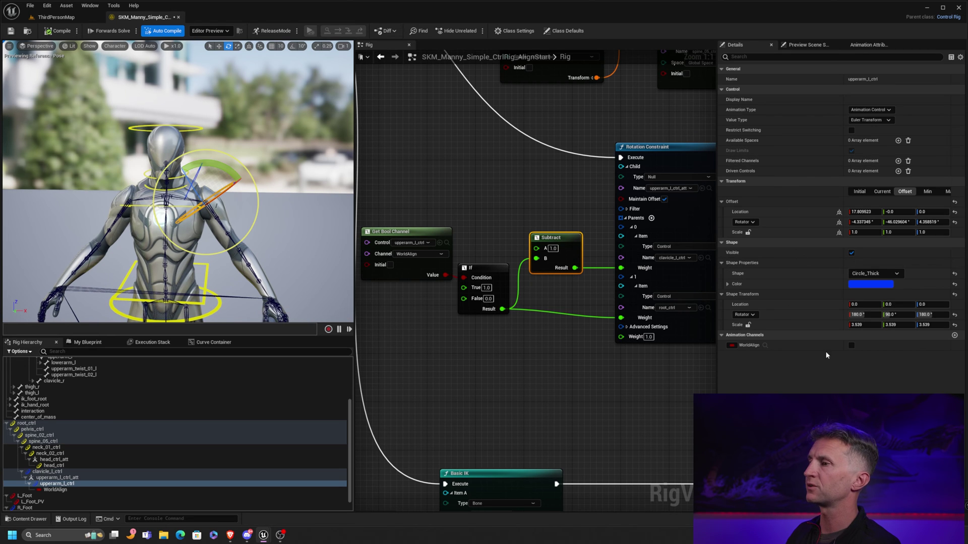
{"action": "right_click_drag", "start_coordinate": [258, 259], "coordinate": [229, 262], "text": "alt"}
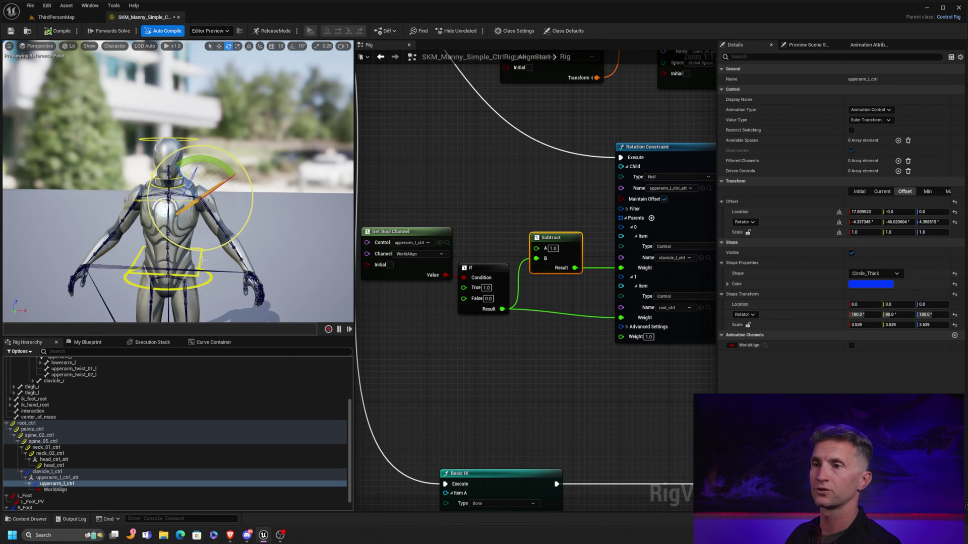
{"action": "left_click", "coordinate": [239, 255]}
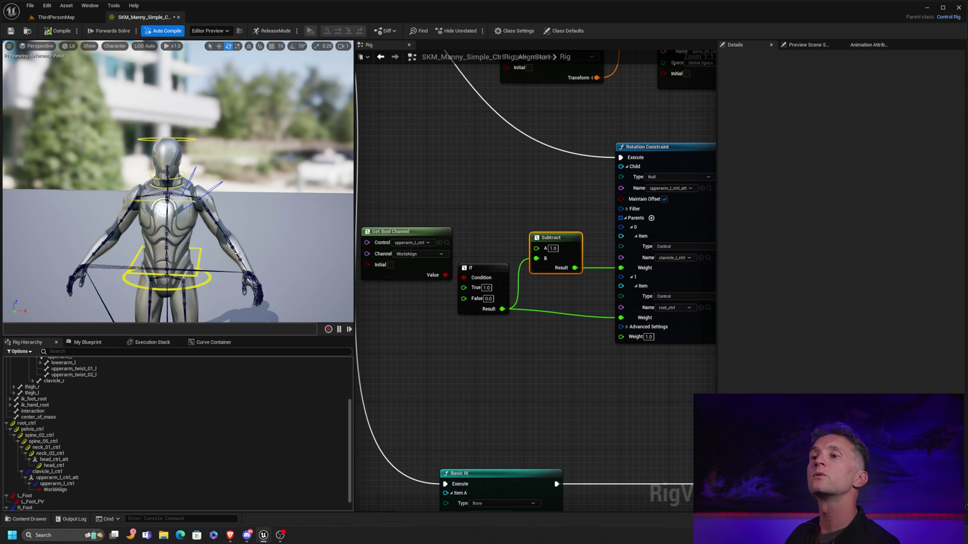
{"action": "left_click", "coordinate": [200, 260]}
{"action": "left_click_drag", "start_coordinate": [196, 235], "coordinate": [303, 128]}
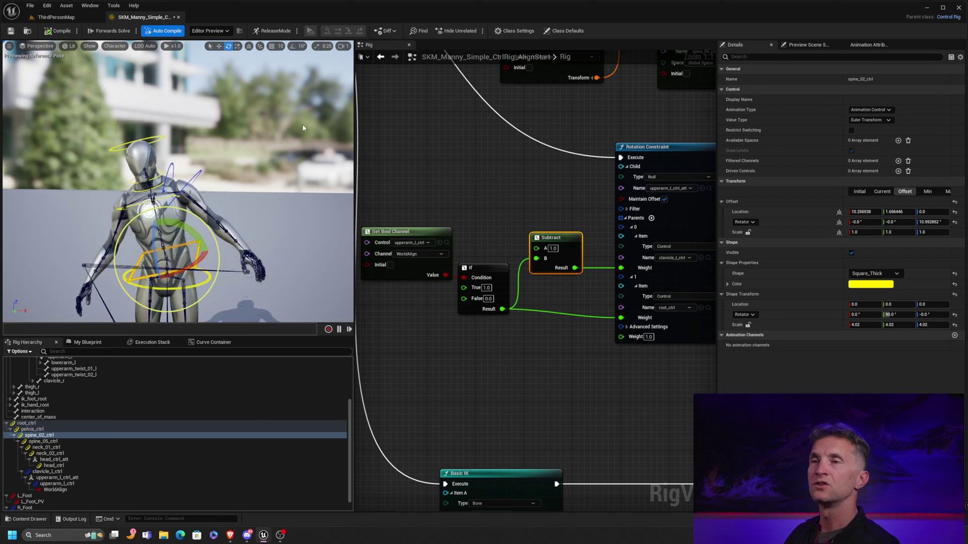
{"action": "left_click", "coordinate": [50, 33]}
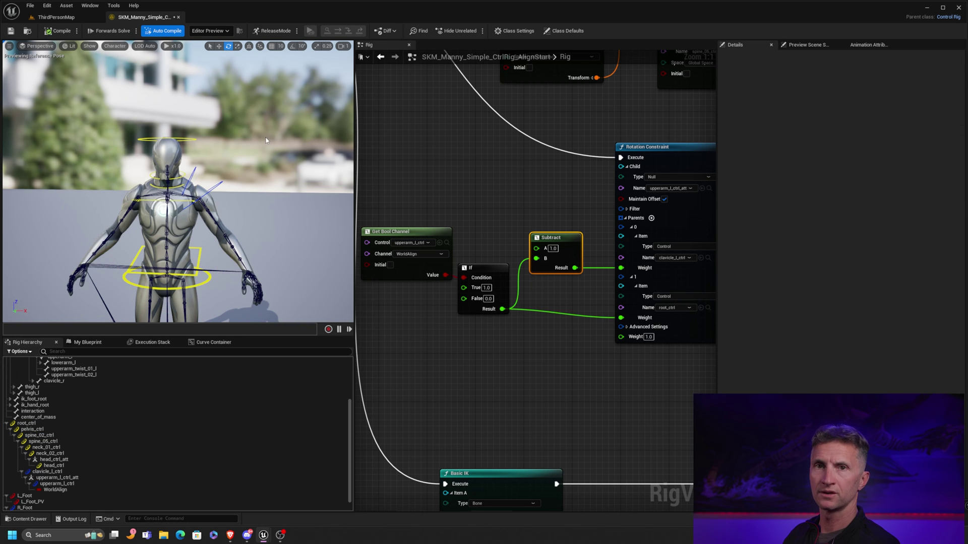
Step: Turn on upperarm_l_ctrl's WorldAlign channel, test a torso bend, and compile the rig
{"action": "left_click", "coordinate": [221, 184]}
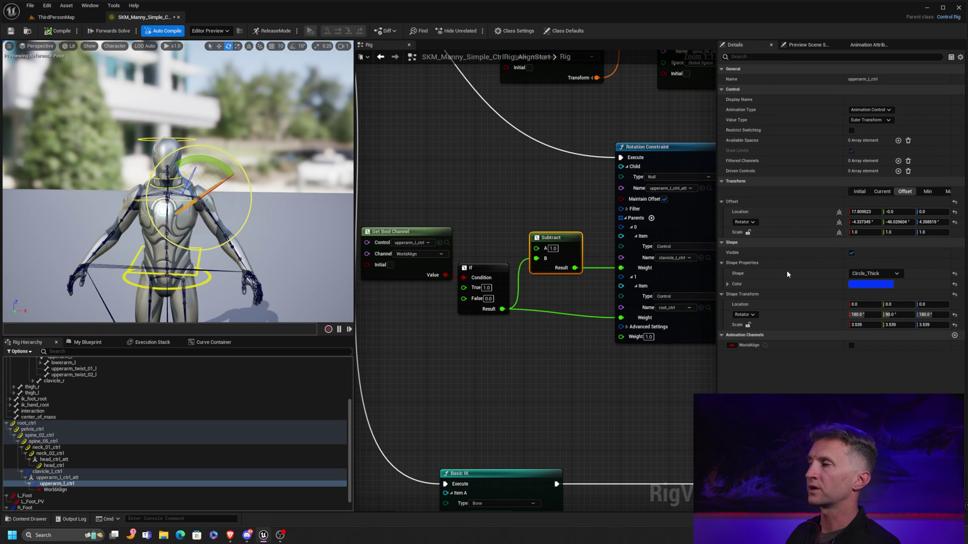
{"action": "left_click", "coordinate": [852, 346]}
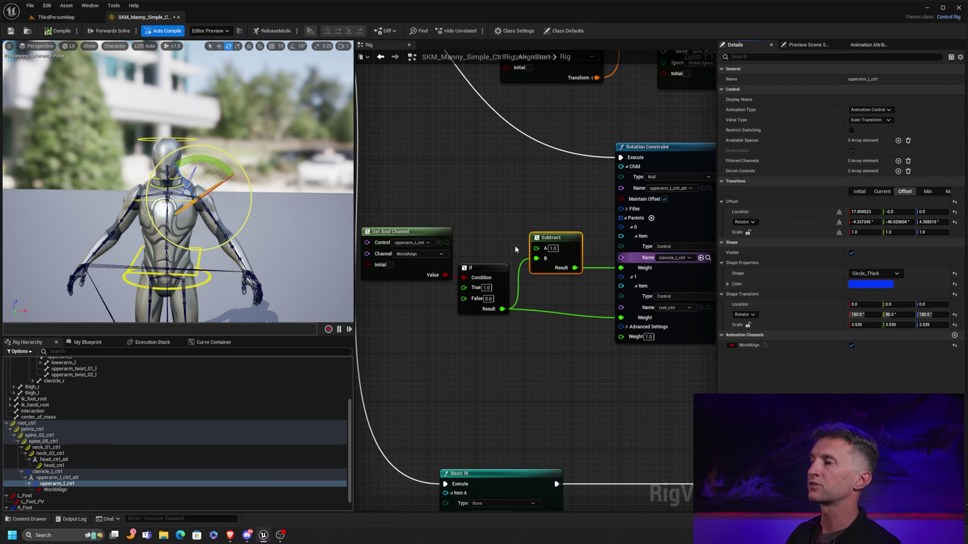
{"action": "left_click", "coordinate": [199, 258]}
{"action": "left_click_drag", "start_coordinate": [193, 232], "coordinate": [163, 204]}
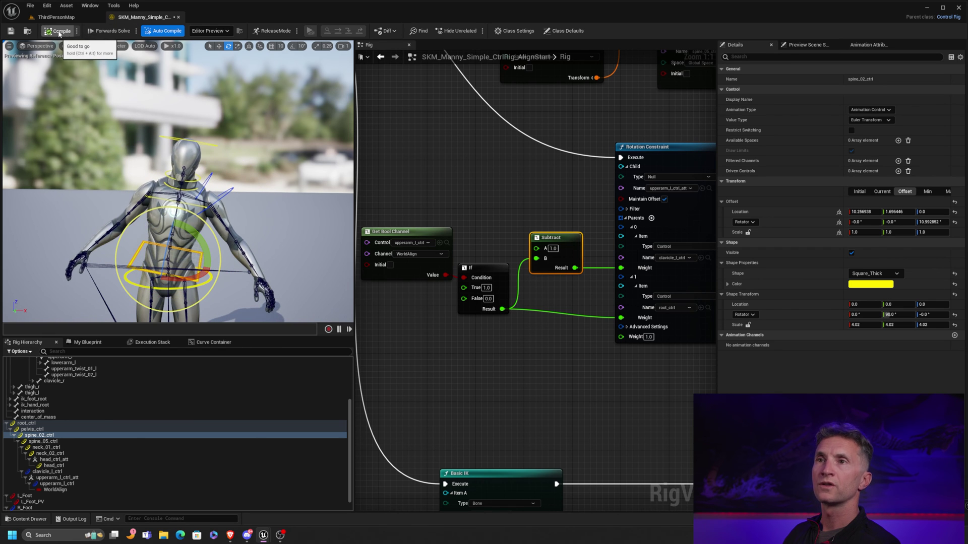
{"action": "left_click", "coordinate": [59, 32]}
Step: Review the Get Bool Channel, If, Subtract and Rotation Constraint nodes in the graph
{"action": "left_click_drag", "start_coordinate": [408, 197], "coordinate": [572, 298]}
{"action": "right_click_drag", "start_coordinate": [567, 204], "coordinate": [537, 208]}
{"action": "left_click", "coordinate": [595, 151]}
{"action": "scroll", "coordinate": [582, 206], "scroll_direction": "down", "scroll_amount": 2}
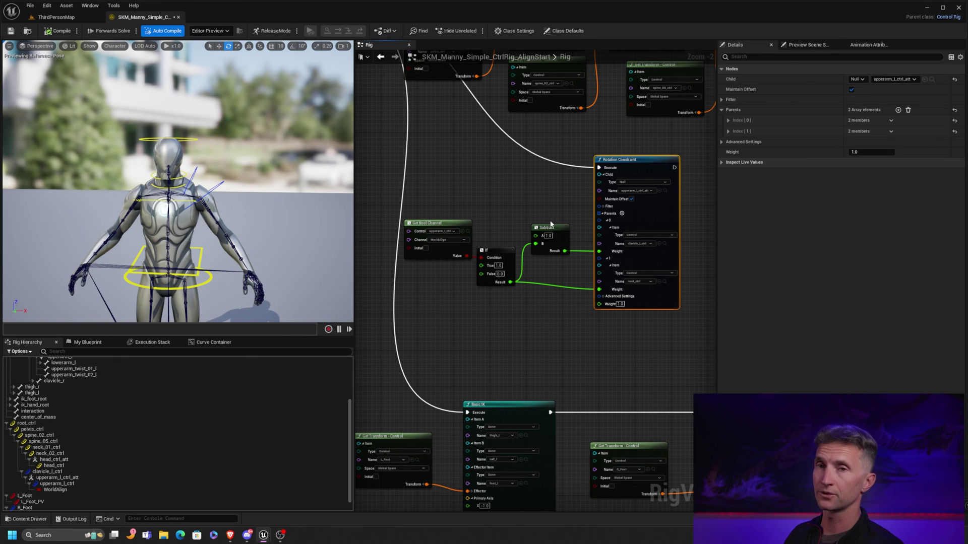
Step: Drag head_ctrl_att from the Rig Hierarchy into the graph as a Set Transform - Null node
{"action": "right_click_drag", "start_coordinate": [540, 189], "coordinate": [518, 205]}
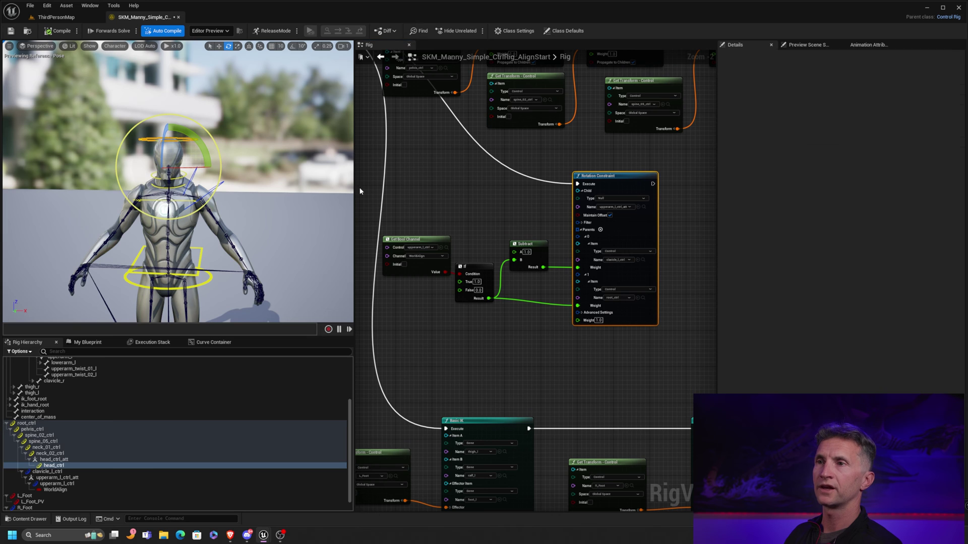
{"action": "right_click_drag", "start_coordinate": [540, 273], "coordinate": [432, 253]}
{"action": "right_click_drag", "start_coordinate": [620, 214], "coordinate": [580, 223]}
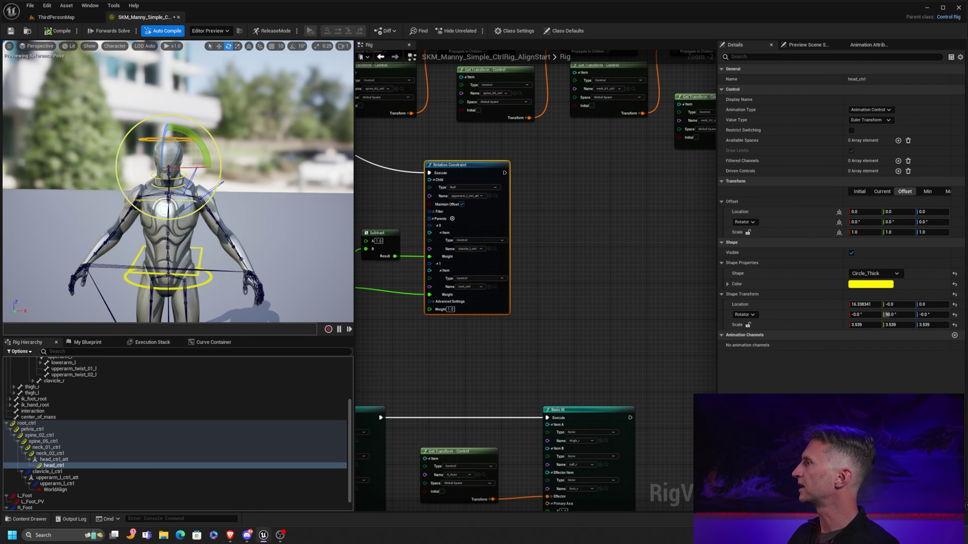
{"action": "right_click_drag", "start_coordinate": [568, 218], "coordinate": [609, 211]}
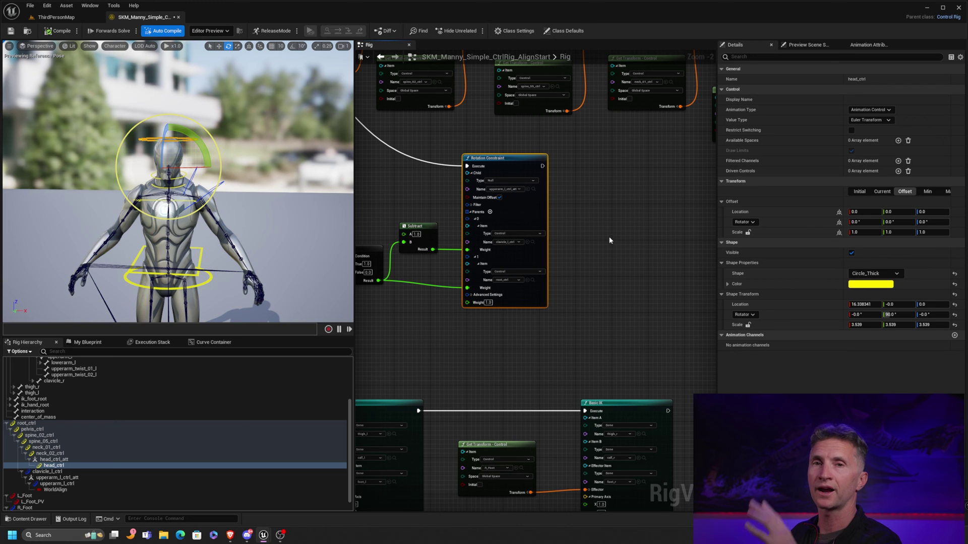
{"action": "right_click_drag", "start_coordinate": [604, 237], "coordinate": [527, 249]}
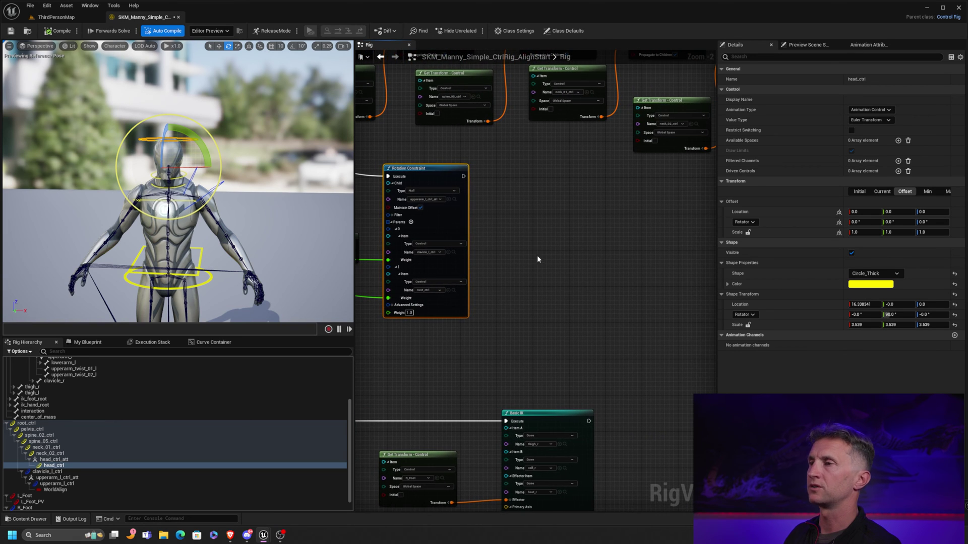
{"action": "left_click", "coordinate": [67, 459]}
{"action": "left_click_drag", "start_coordinate": [80, 459], "coordinate": [678, 181]}
{"action": "left_click", "coordinate": [636, 269]}
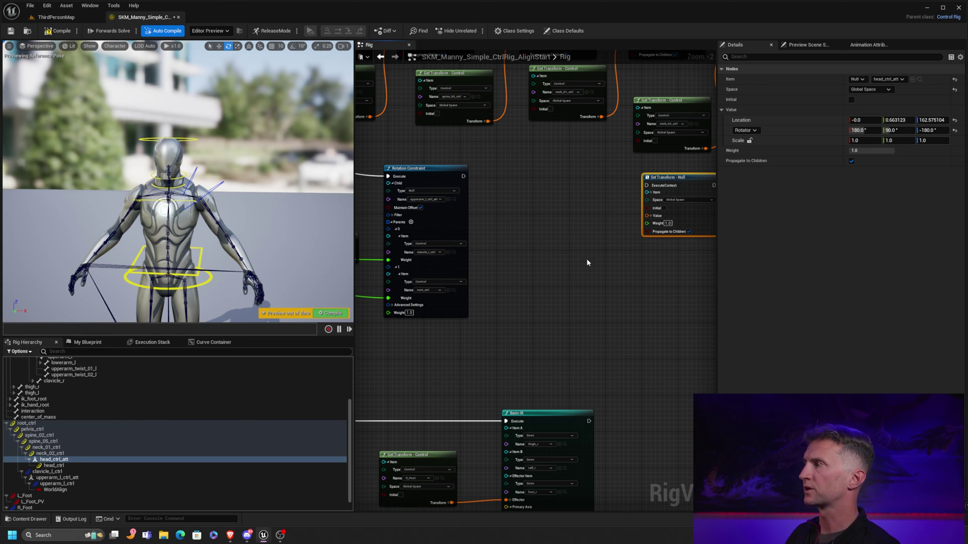
Step: Open the graph's node menu on empty space and search for 'project'
{"action": "right_click_drag", "start_coordinate": [493, 243], "coordinate": [469, 248]}
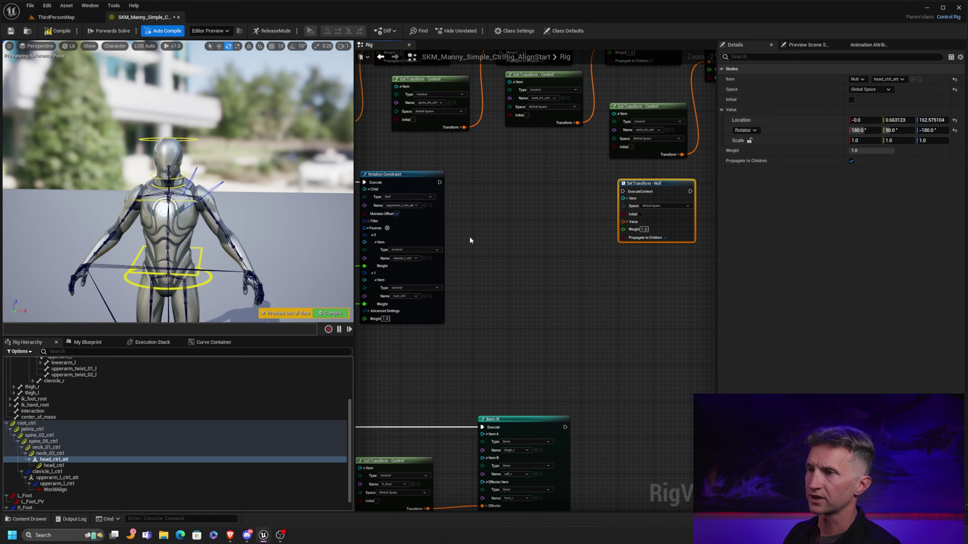
{"action": "right_click", "coordinate": [473, 240]}
{"action": "type", "text": "pro"}
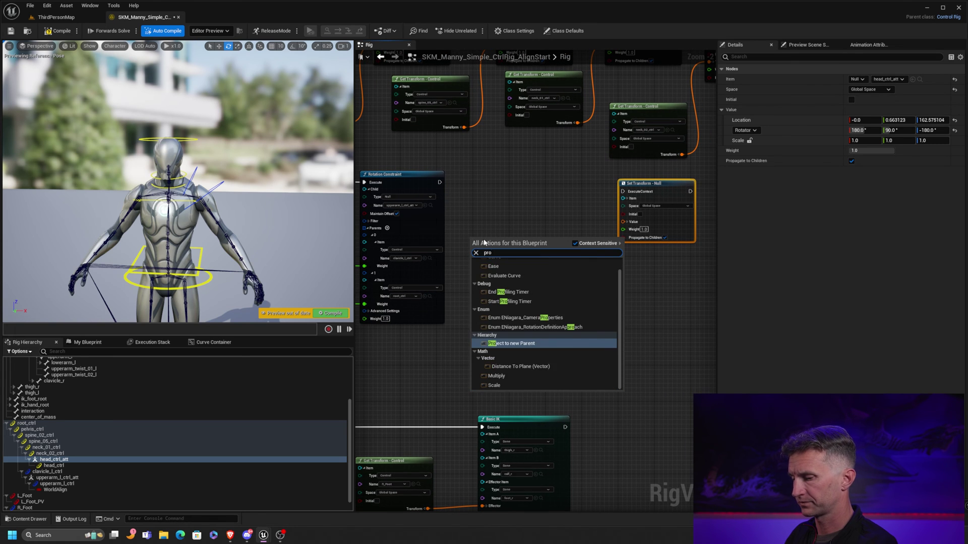
{"action": "type", "text": "ject"}
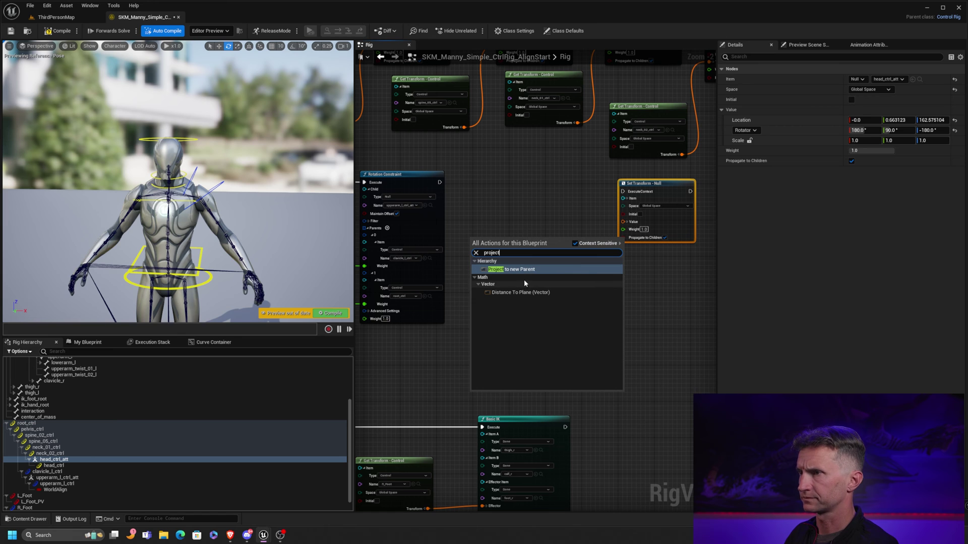
Step: Add a Project to new Parent node with its Child set to the head_ctrl_att null
{"action": "left_click", "coordinate": [517, 270]}
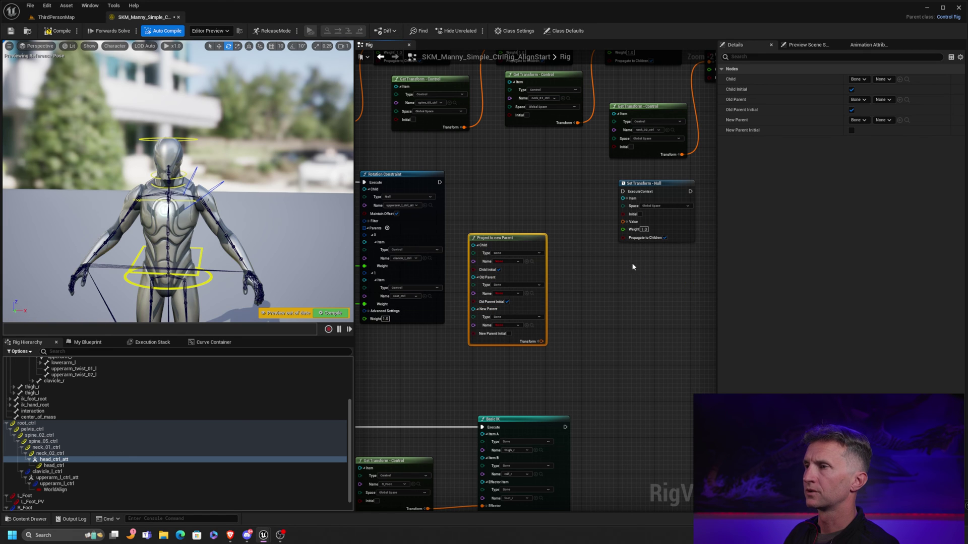
{"action": "left_click_drag", "start_coordinate": [656, 184], "coordinate": [679, 180]}
{"action": "left_click_drag", "start_coordinate": [527, 237], "coordinate": [550, 233]}
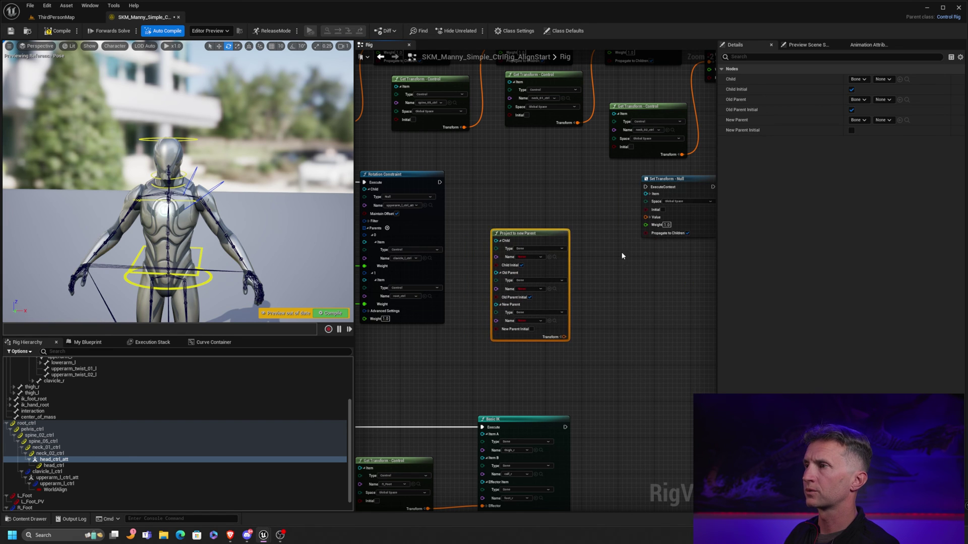
{"action": "right_click_drag", "start_coordinate": [656, 250], "coordinate": [609, 254]}
{"action": "scroll", "coordinate": [608, 254], "scroll_direction": "up", "scroll_amount": 2}
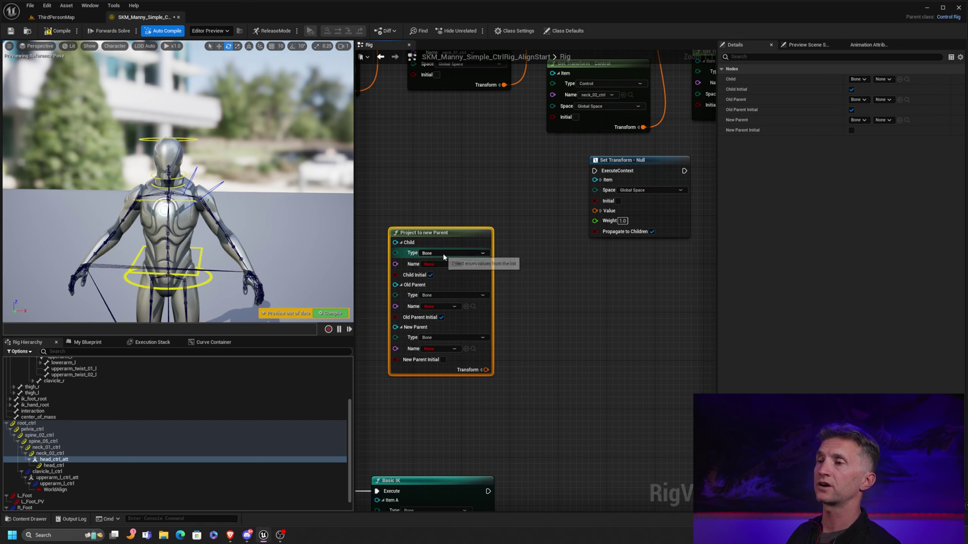
{"action": "left_click", "coordinate": [446, 253]}
{"action": "left_click", "coordinate": [578, 271]}
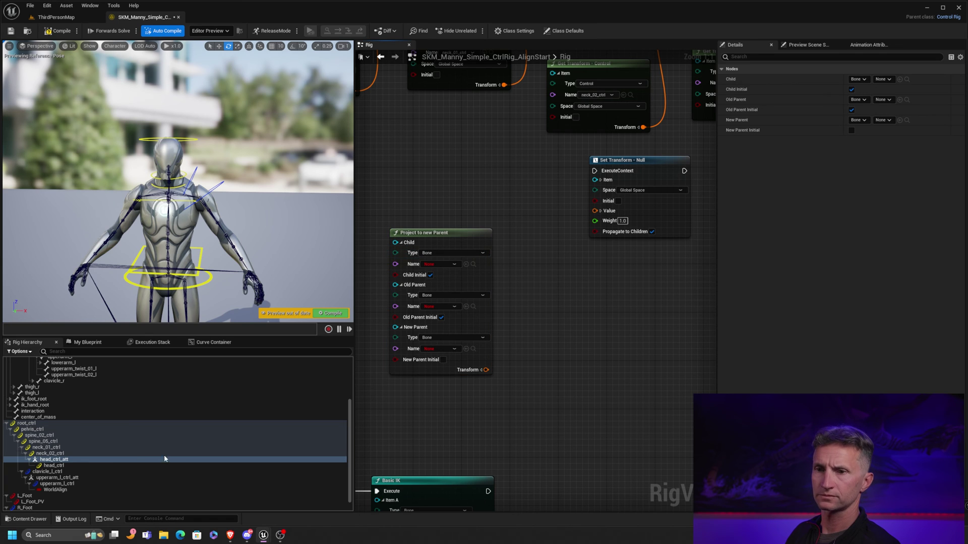
{"action": "left_click", "coordinate": [466, 264]}
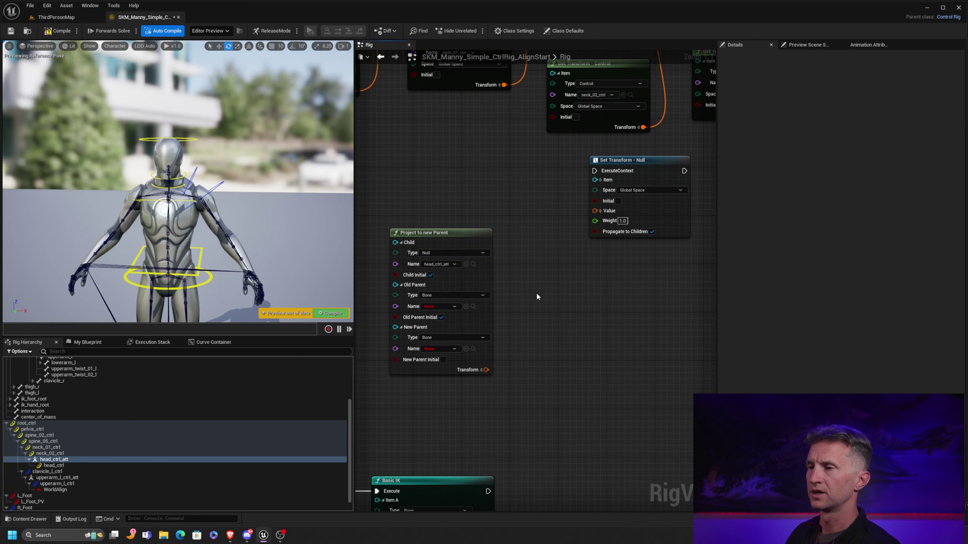
Step: Set both Old Parent and New Parent to the Control root_ctrl
{"action": "left_click", "coordinate": [441, 307]}
{"action": "type", "text": "root"}
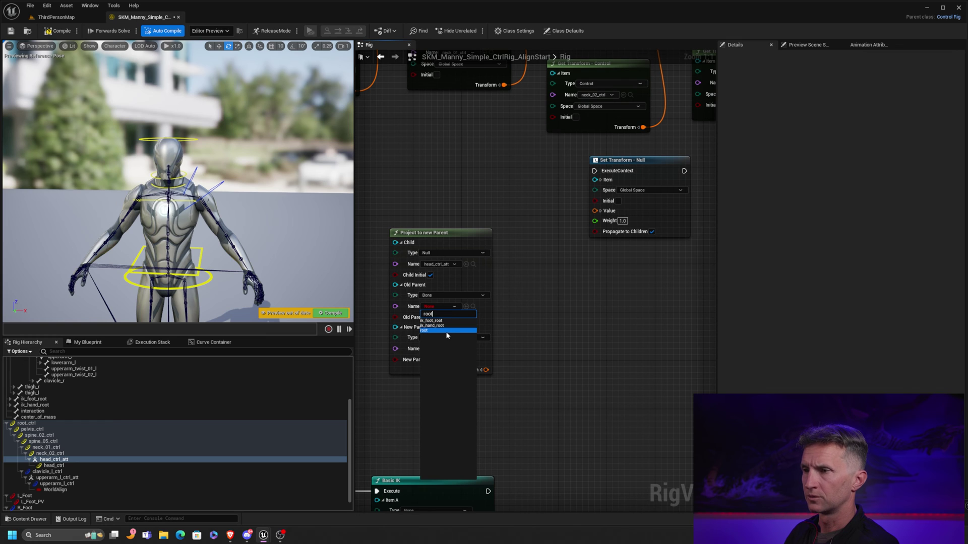
{"action": "left_click", "coordinate": [446, 331]}
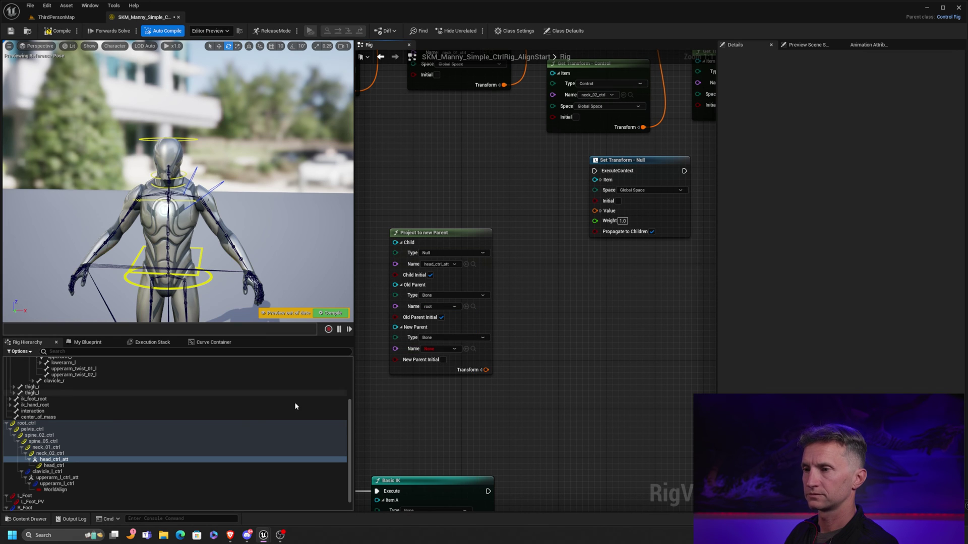
{"action": "left_click", "coordinate": [442, 349]}
{"action": "left_click", "coordinate": [495, 334]}
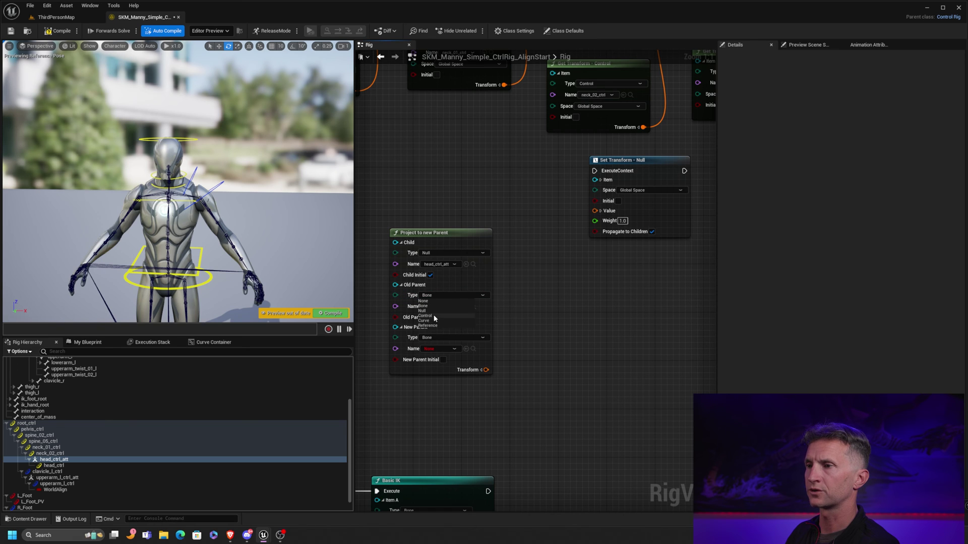
{"action": "left_click", "coordinate": [446, 306]}
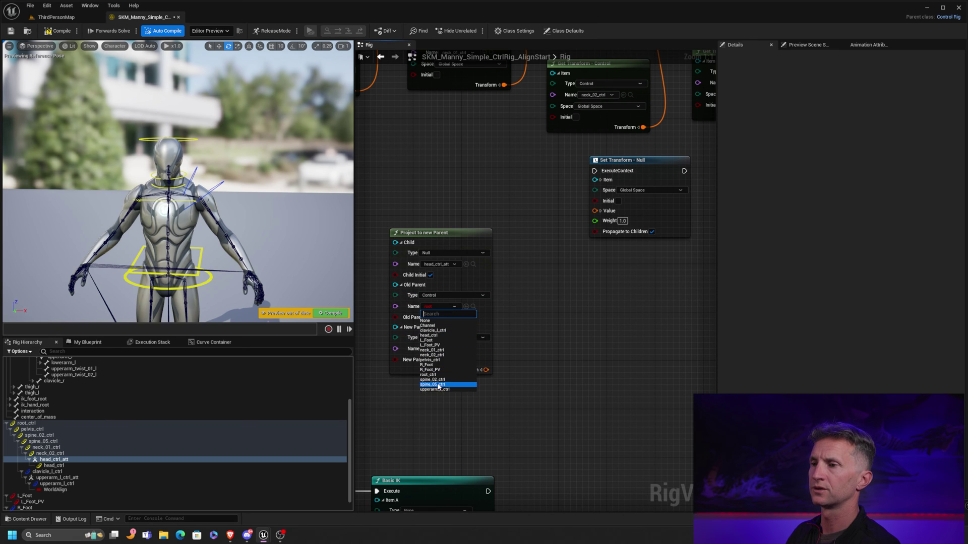
{"action": "left_click", "coordinate": [428, 374]}
{"action": "left_click", "coordinate": [432, 337]}
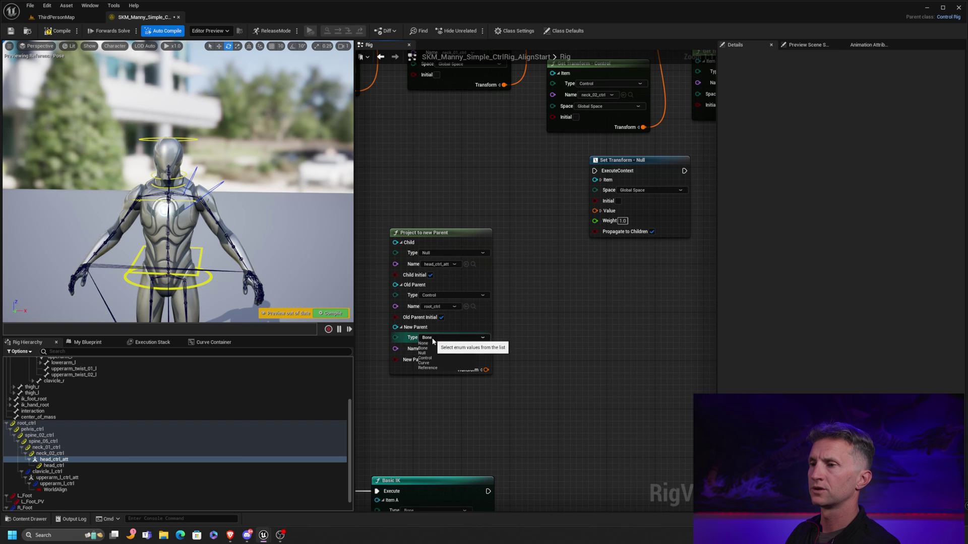
{"action": "left_click", "coordinate": [450, 350]}
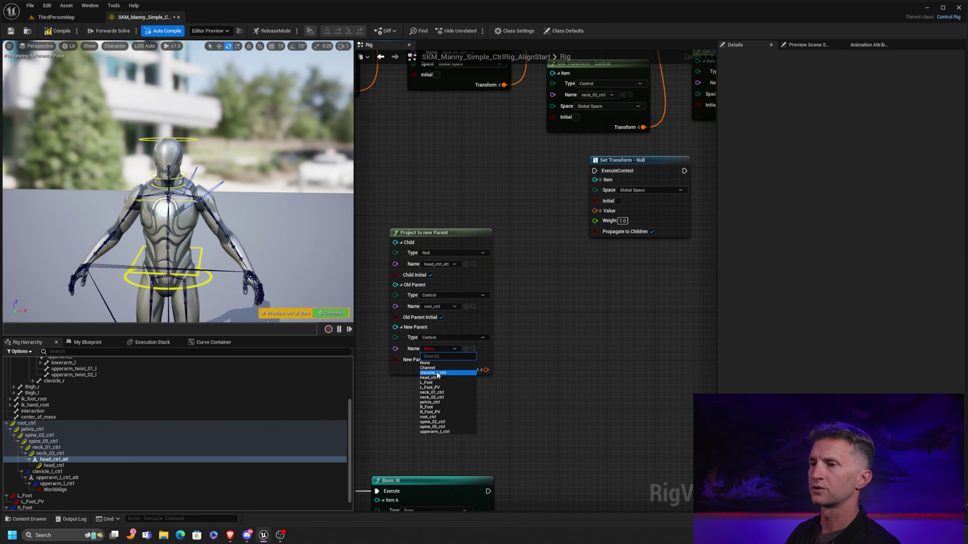
{"action": "left_click", "coordinate": [436, 417]}
Step: Connect the execution wire into the Set Transform - Null node and rearrange the nodes
{"action": "left_click_drag", "start_coordinate": [451, 240], "coordinate": [457, 241]}
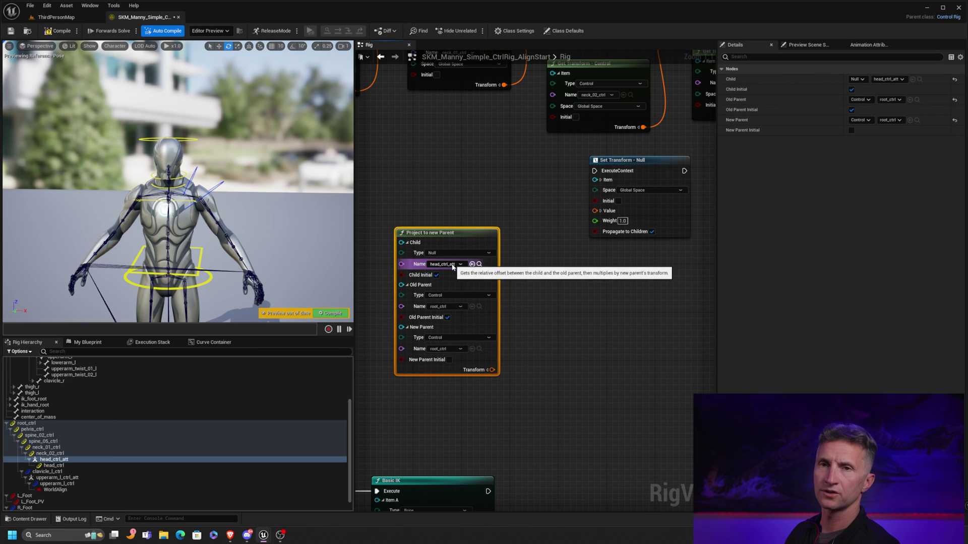
{"action": "right_click_drag", "start_coordinate": [452, 224], "coordinate": [515, 219]}
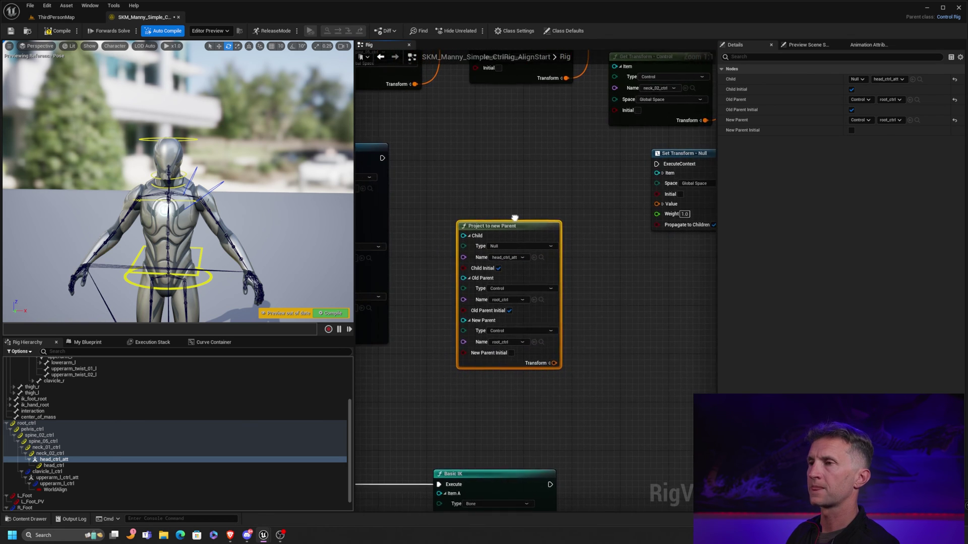
{"action": "left_click_drag", "start_coordinate": [381, 160], "coordinate": [657, 166]}
{"action": "left_click_drag", "start_coordinate": [540, 228], "coordinate": [518, 239]}
{"action": "right_click_drag", "start_coordinate": [595, 228], "coordinate": [575, 224]}
{"action": "left_click", "coordinate": [662, 155]}
{"action": "right_click_drag", "start_coordinate": [613, 190], "coordinate": [583, 179]}
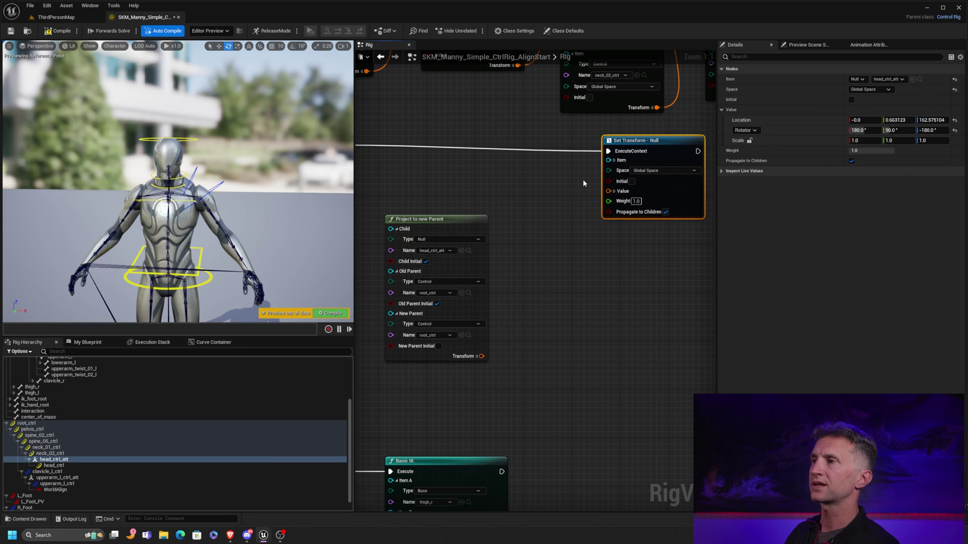
Step: Expand both transform pins and wire the projected Rotation into the Set Transform Rotation
{"action": "left_click", "coordinate": [476, 357]}
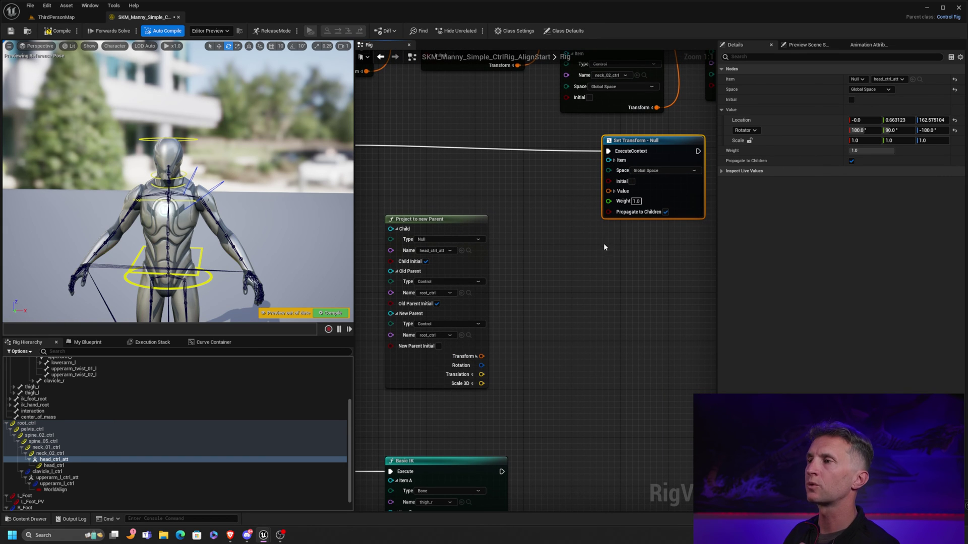
{"action": "left_click", "coordinate": [614, 191]}
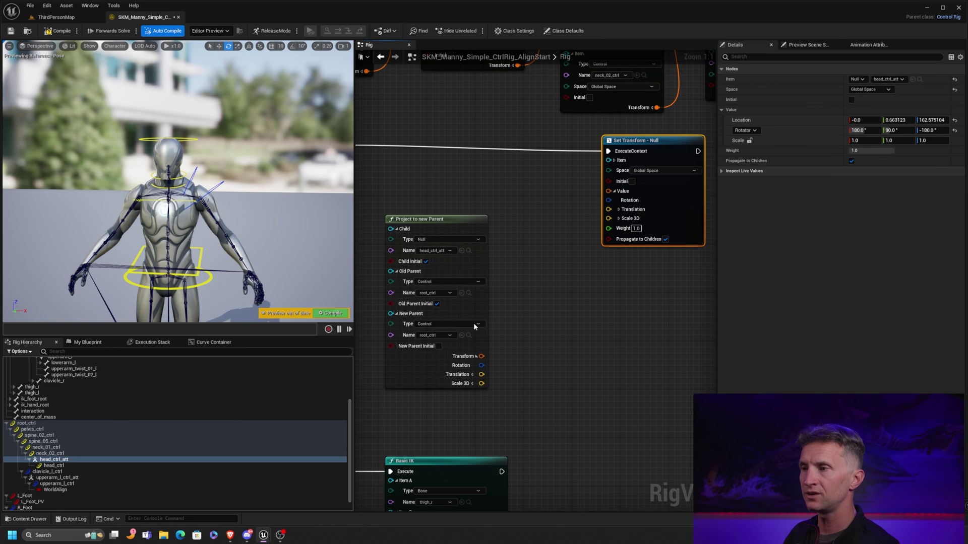
{"action": "left_click_drag", "start_coordinate": [481, 365], "coordinate": [609, 201]}
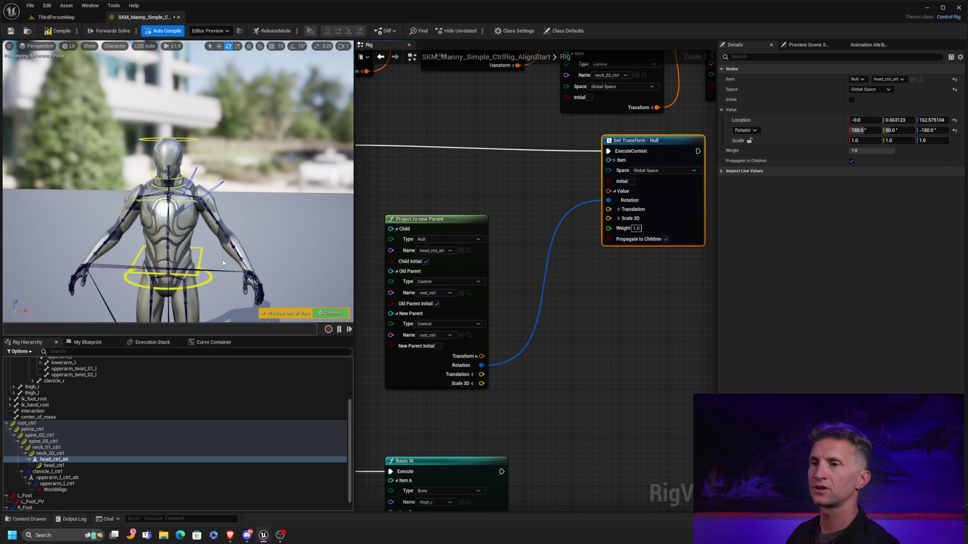
Step: Lean spine_02_ctrl to test the head alignment, then compile the rig
{"action": "left_click", "coordinate": [200, 256]}
{"action": "left_click_drag", "start_coordinate": [195, 228], "coordinate": [210, 243]}
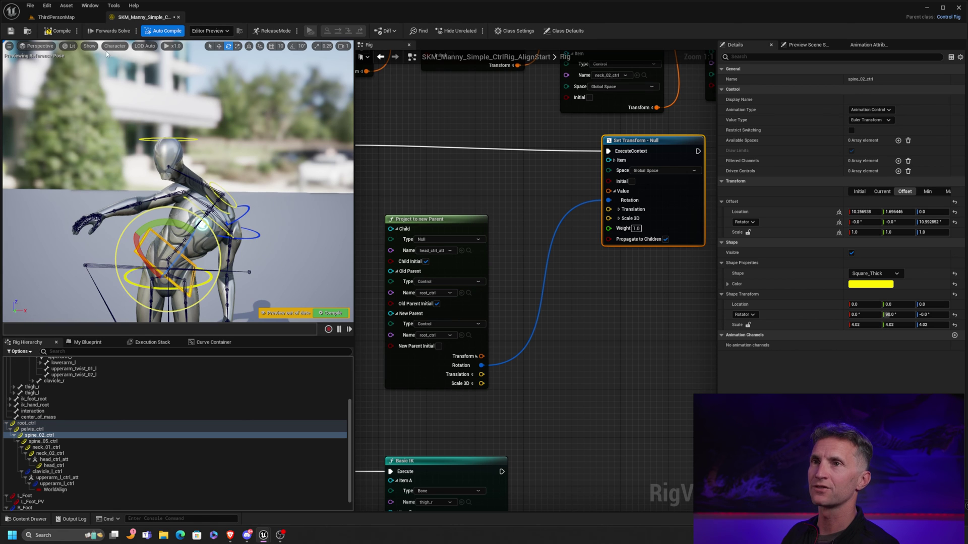
{"action": "left_click", "coordinate": [59, 33]}
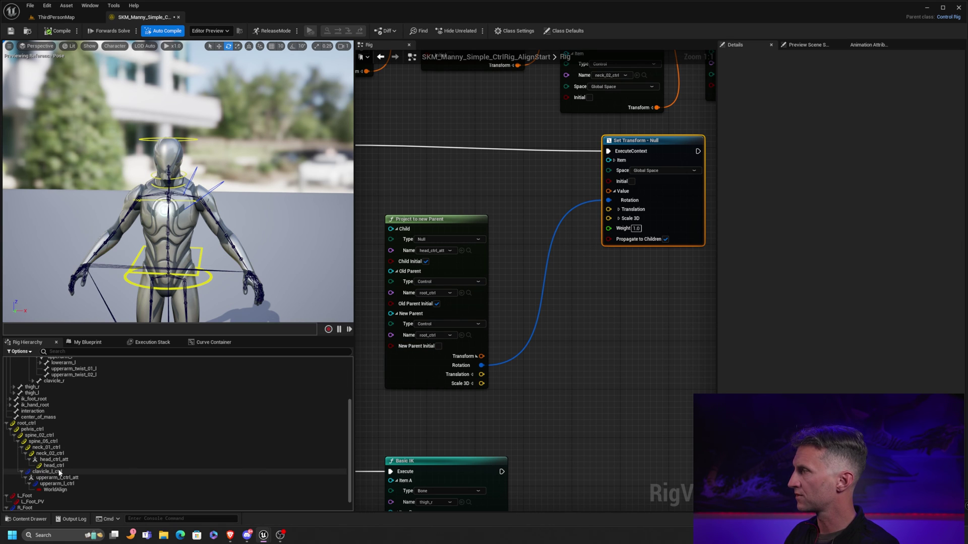
Step: Add a Get Transform node for head_ctrl and feed its Translation into the Set Transform - Null
{"action": "left_click_drag", "start_coordinate": [61, 468], "coordinate": [509, 384]}
{"action": "left_click", "coordinate": [597, 405]}
{"action": "left_click", "coordinate": [599, 443]}
{"action": "left_click_drag", "start_coordinate": [589, 379], "coordinate": [611, 300]}
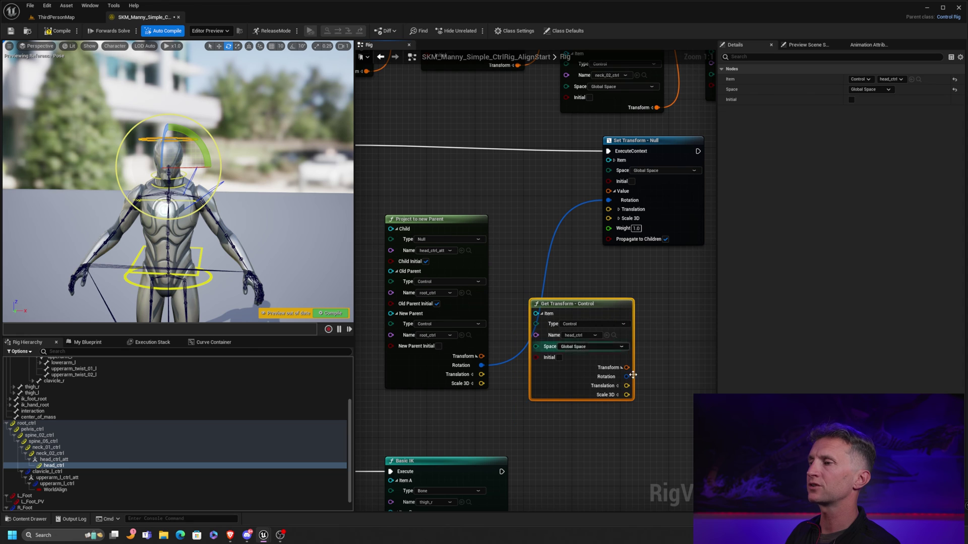
{"action": "left_click_drag", "start_coordinate": [624, 390], "coordinate": [608, 221]}
{"action": "left_click_drag", "start_coordinate": [610, 309], "coordinate": [635, 310]}
{"action": "mouse_move", "coordinate": [451, 221]}
{"action": "left_mouse_down"}
{"action": "mouse_move", "coordinate": [481, 209]}
{"action": "mouse_move", "coordinate": [467, 214]}
{"action": "left_mouse_up"}
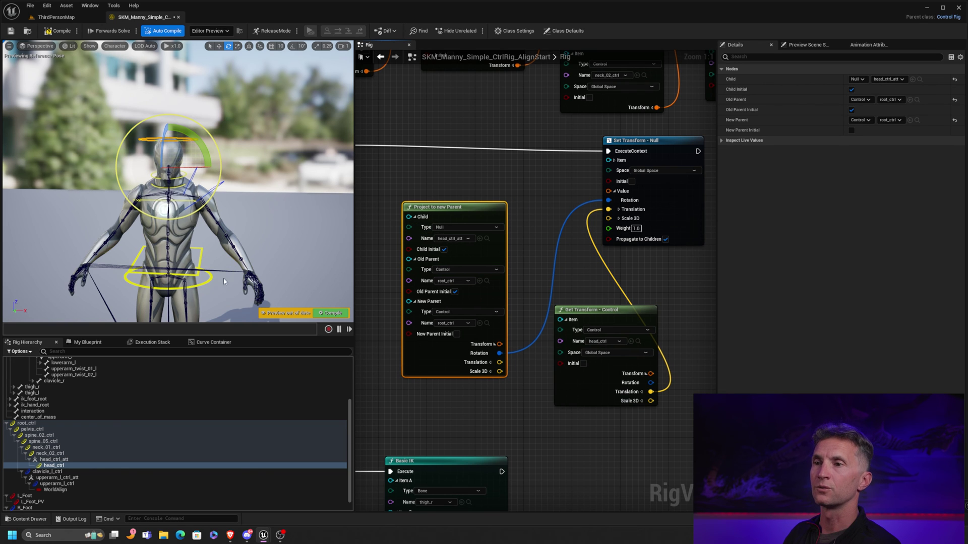
Step: Bend spine_02_ctrl to test the head, compile to reset the pose, and tidy the nodes
{"action": "left_click", "coordinate": [202, 250]}
{"action": "mouse_move", "coordinate": [200, 232]}
{"action": "left_mouse_down"}
{"action": "mouse_move", "coordinate": [218, 256]}
{"action": "mouse_move", "coordinate": [210, 245]}
{"action": "left_mouse_up"}
{"action": "left_click_drag", "start_coordinate": [193, 213], "coordinate": [136, 173]}
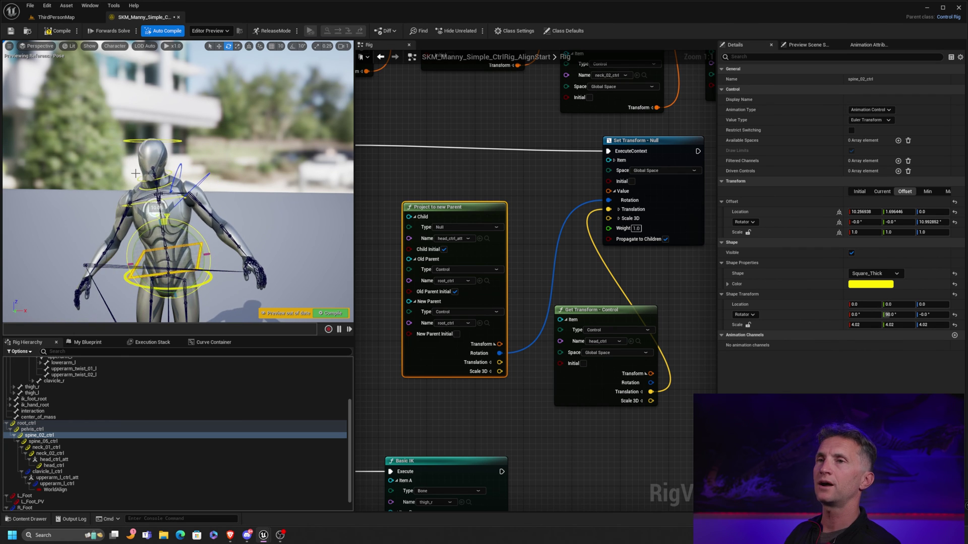
{"action": "left_click", "coordinate": [65, 33]}
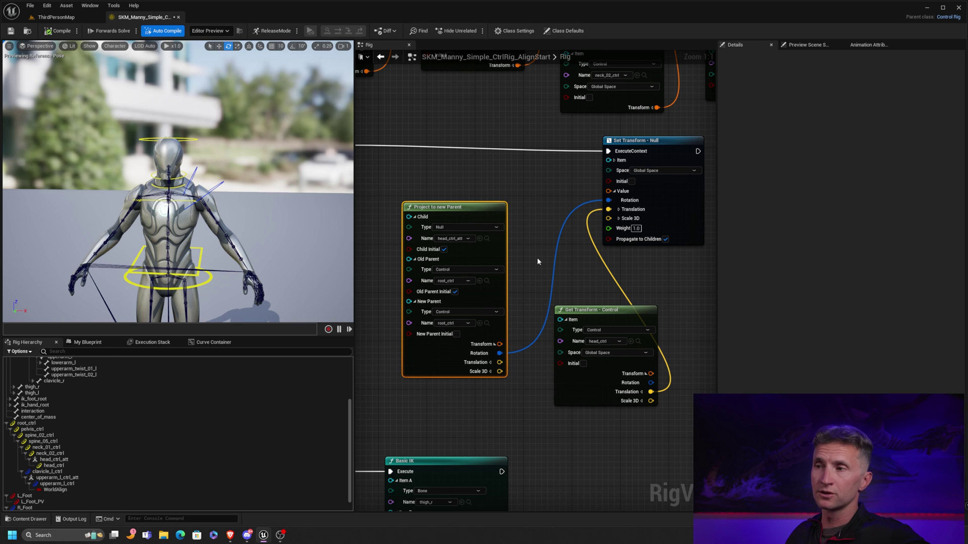
{"action": "left_click_drag", "start_coordinate": [491, 240], "coordinate": [478, 216]}
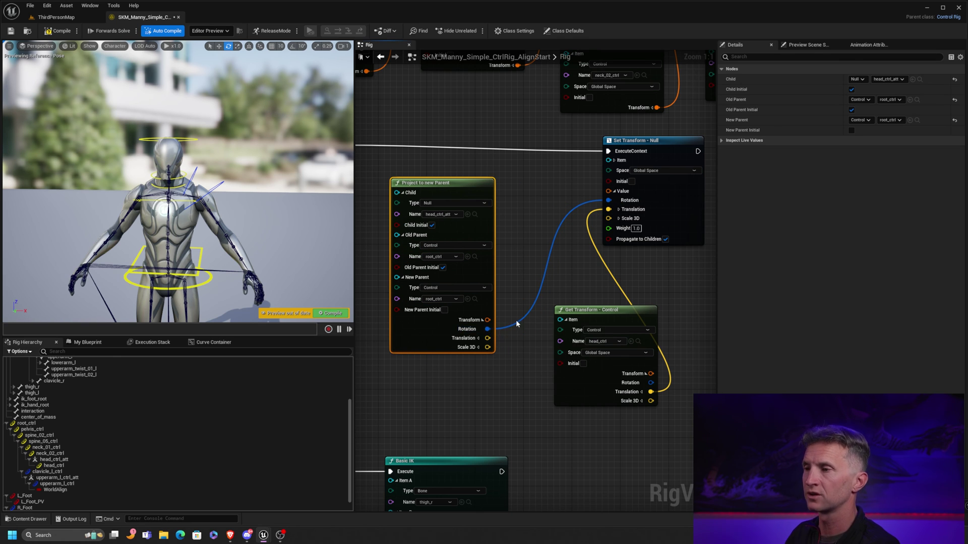
{"action": "mouse_move", "coordinate": [588, 315]}
{"action": "left_mouse_down"}
{"action": "mouse_move", "coordinate": [558, 328]}
{"action": "mouse_move", "coordinate": [594, 331]}
{"action": "left_mouse_up"}
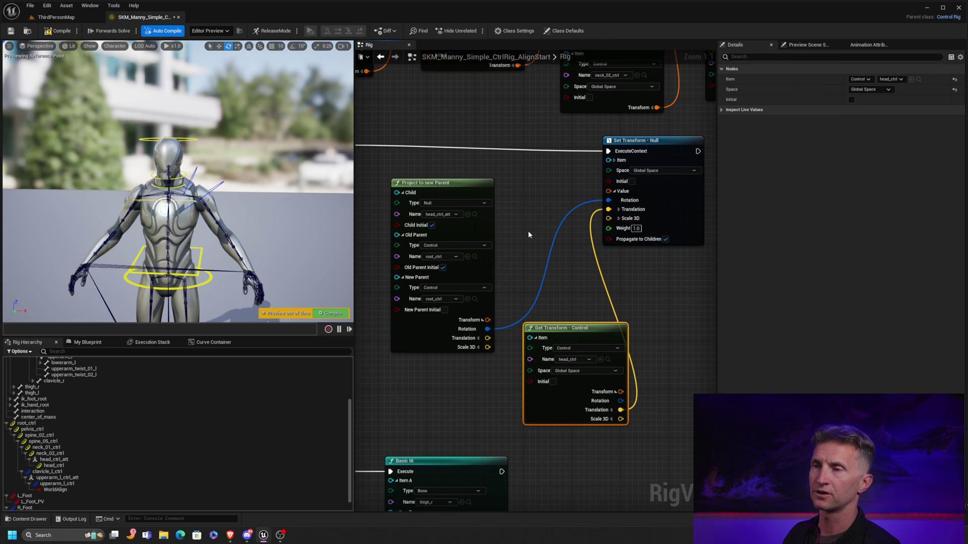
{"action": "left_click", "coordinate": [189, 140]}
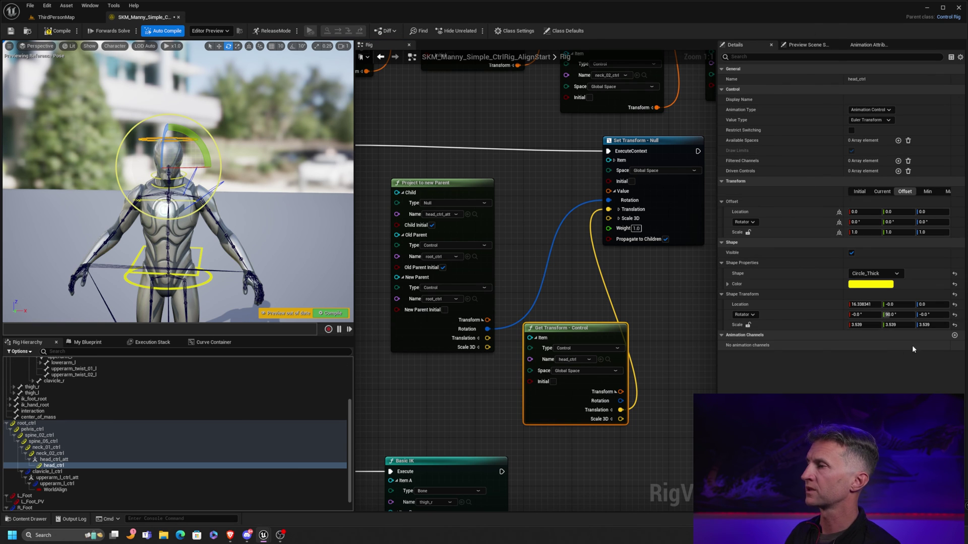
Step: Add a Bool animation channel named WorldAlign to head_ctrl
{"action": "left_click", "coordinate": [954, 336]}
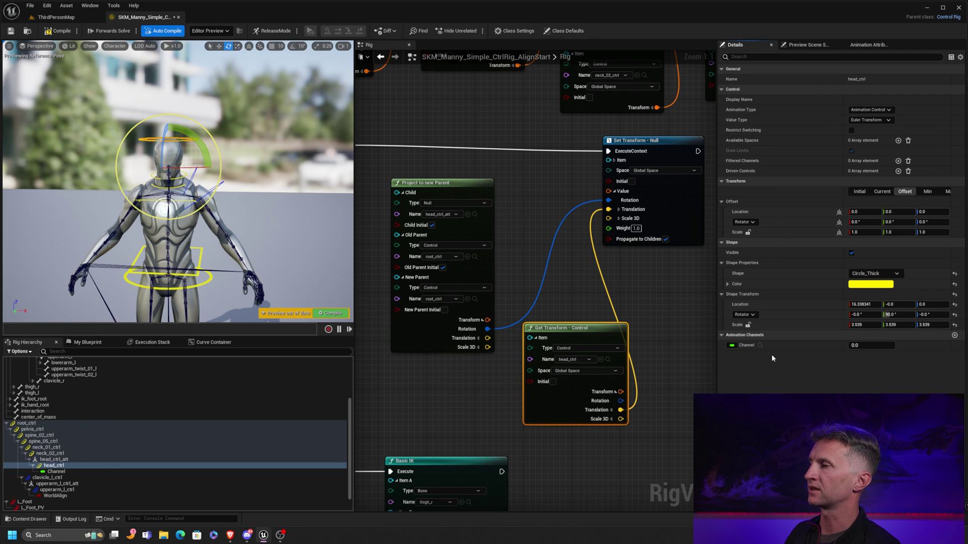
{"action": "left_click", "coordinate": [731, 346]}
{"action": "left_click", "coordinate": [738, 352]}
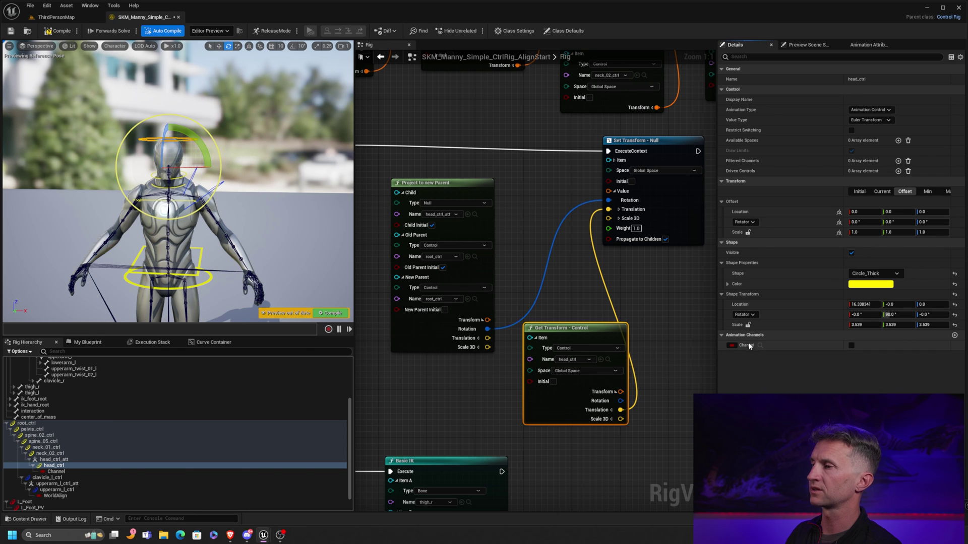
{"action": "type", "text": "Worl"}
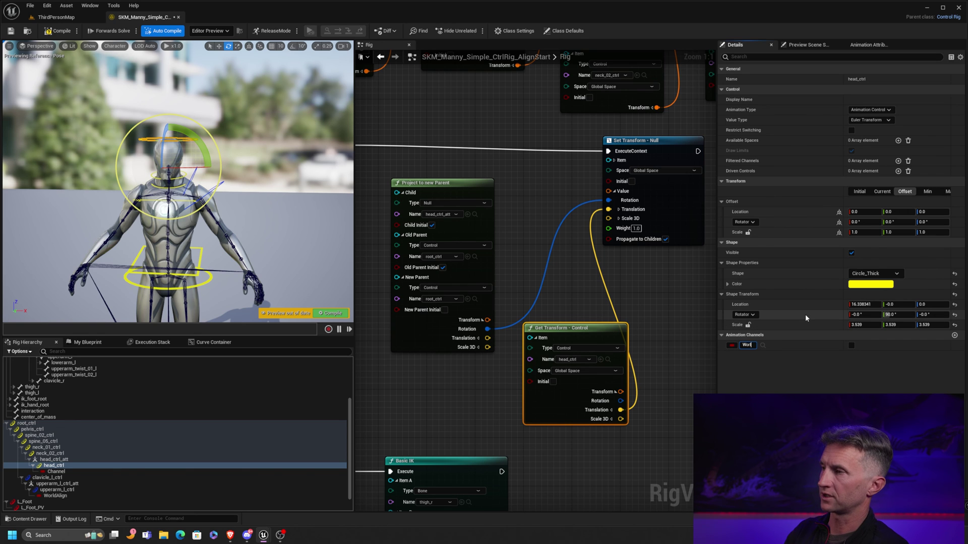
{"action": "type", "text": "dAlign"}
{"action": "key", "text": "Return"}
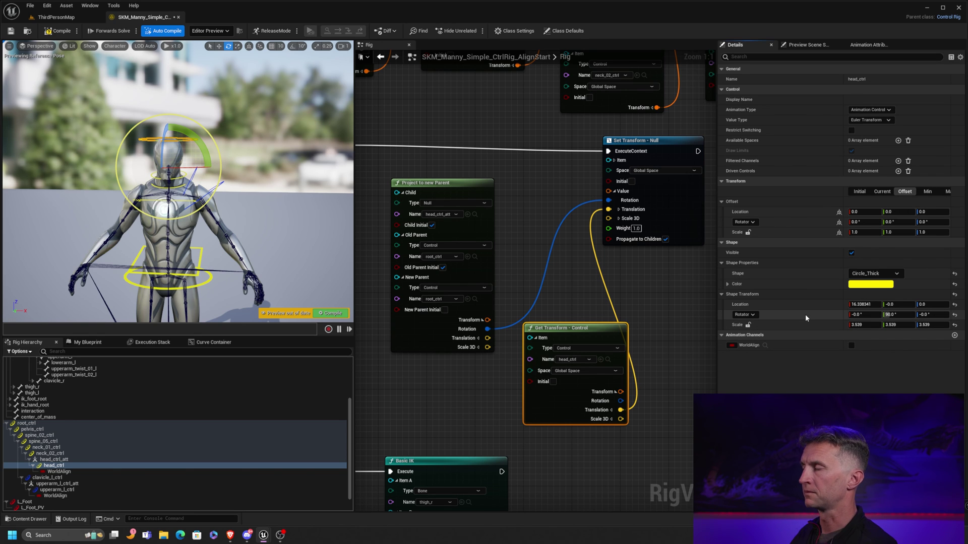
Step: Move the three wired transform nodes right to make room in the graph
{"action": "scroll", "coordinate": [539, 197], "scroll_direction": "down", "scroll_amount": 1}
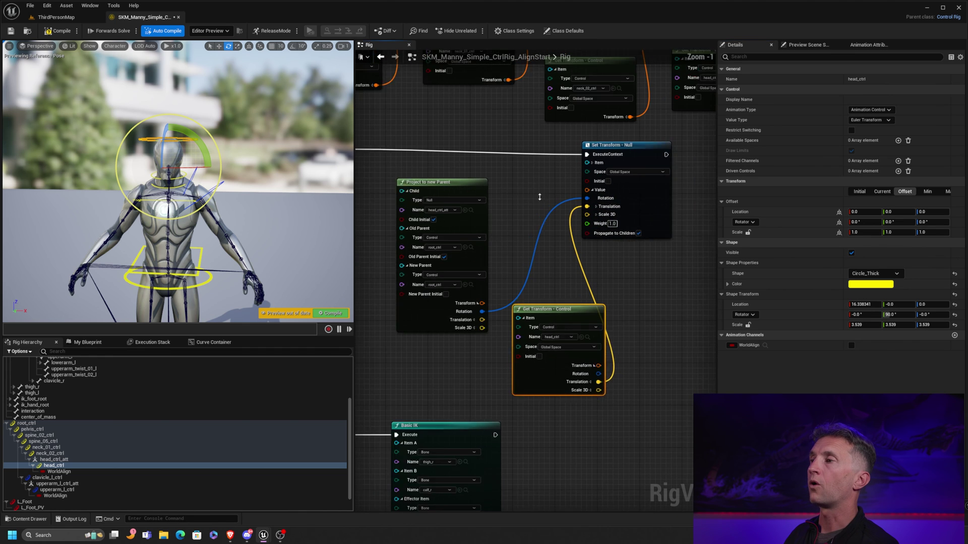
{"action": "scroll", "coordinate": [539, 197], "scroll_direction": "down", "scroll_amount": 1}
{"action": "left_click_drag", "start_coordinate": [472, 172], "coordinate": [653, 319]}
{"action": "left_click_drag", "start_coordinate": [621, 159], "coordinate": [658, 155]}
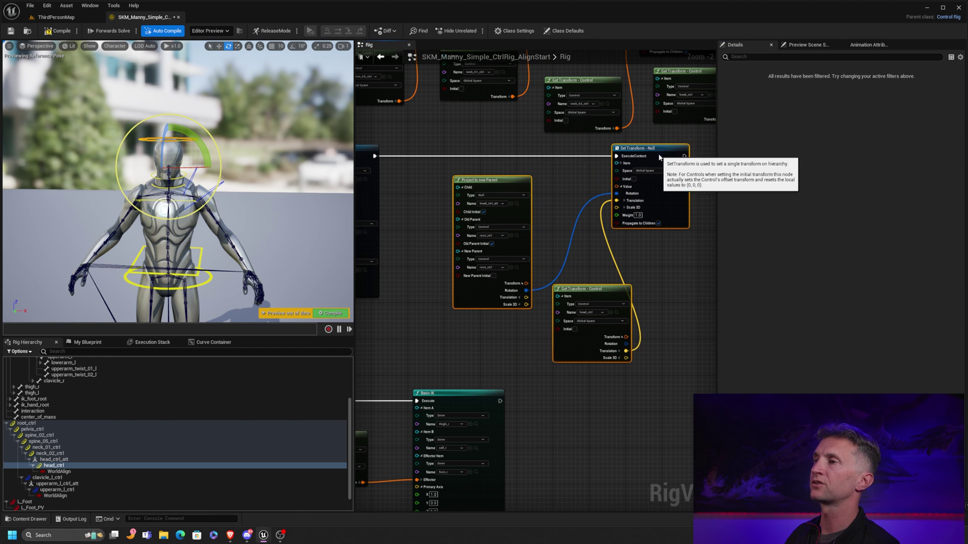
{"action": "right_click_drag", "start_coordinate": [657, 158], "coordinate": [671, 163]}
Step: Add a Get Bool Channel node reading head_ctrl's WorldAlign channel, shifting the transform nodes aside
{"action": "left_click", "coordinate": [69, 473]}
{"action": "left_click_drag", "start_coordinate": [69, 472], "coordinate": [410, 220]}
{"action": "left_click", "coordinate": [439, 233]}
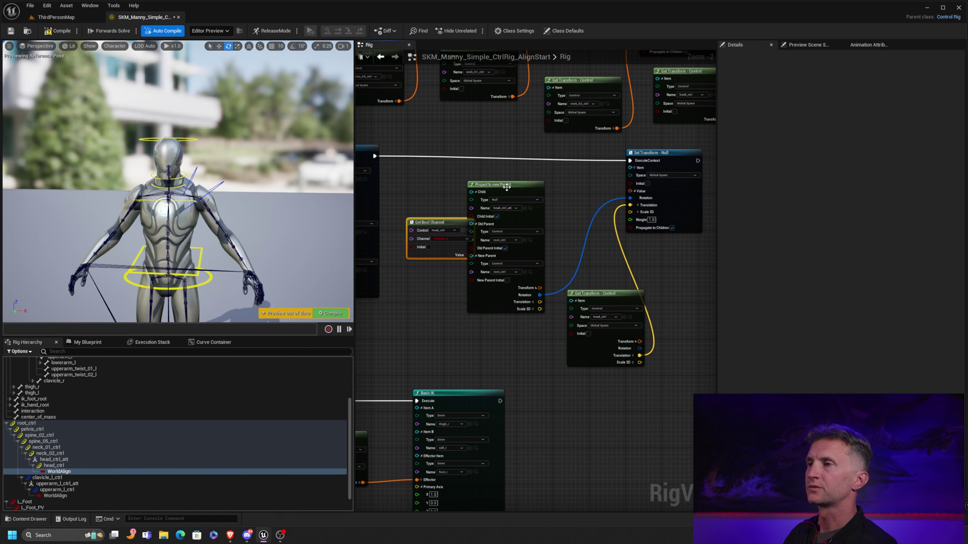
{"action": "left_click_drag", "start_coordinate": [502, 168], "coordinate": [702, 229]}
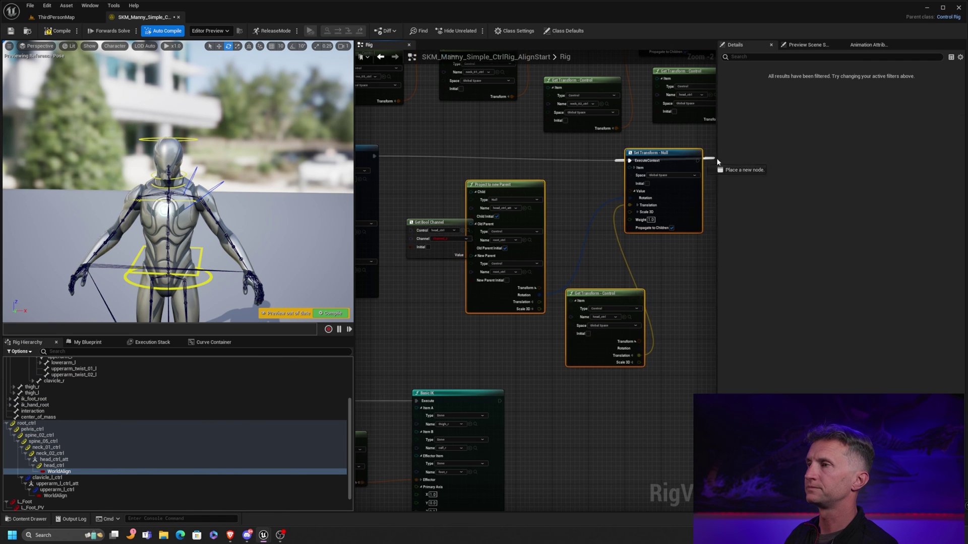
{"action": "right_click_drag", "start_coordinate": [649, 174], "coordinate": [541, 174]}
{"action": "left_click_drag", "start_coordinate": [598, 254], "coordinate": [625, 291]}
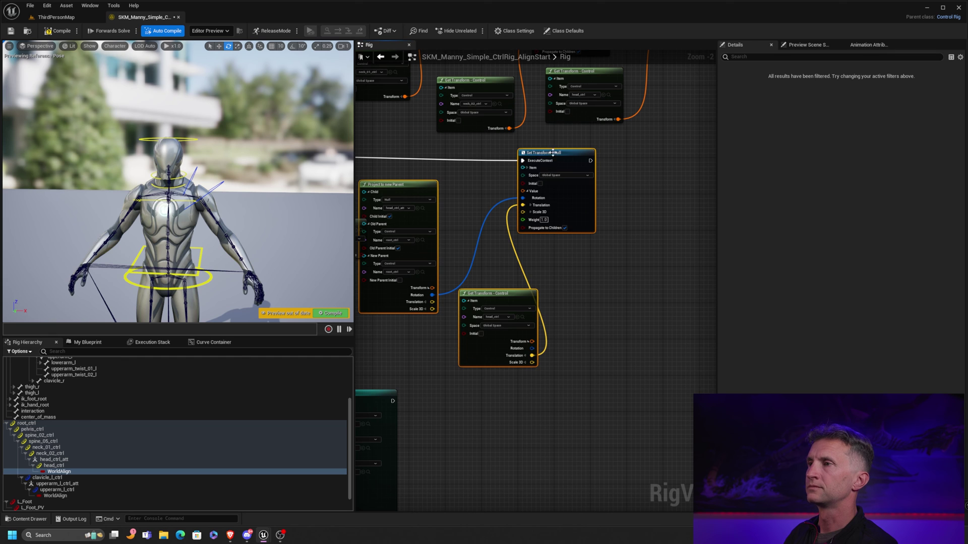
{"action": "left_click_drag", "start_coordinate": [553, 153], "coordinate": [639, 147]}
{"action": "right_click_drag", "start_coordinate": [421, 187], "coordinate": [562, 202]}
{"action": "scroll", "coordinate": [568, 204], "scroll_direction": "up", "scroll_amount": 2}
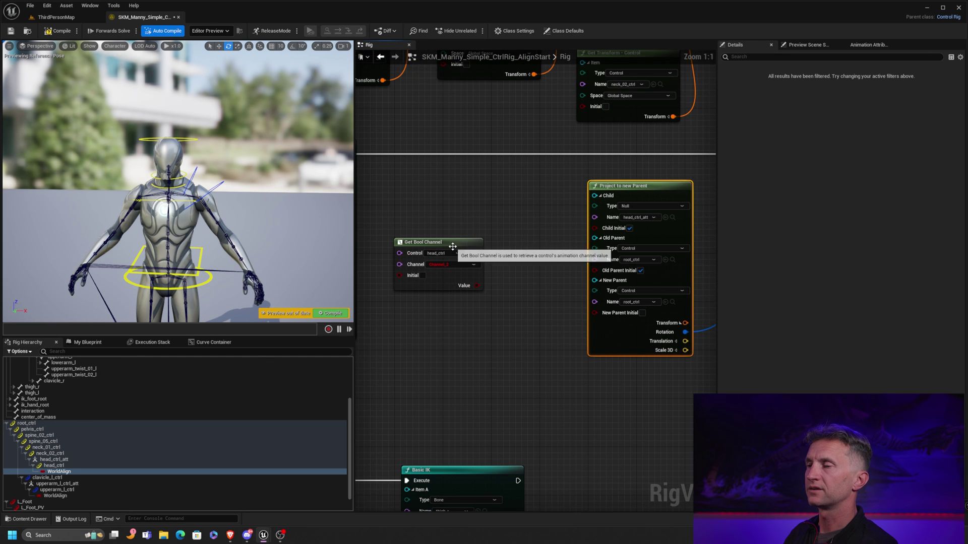
{"action": "left_click_drag", "start_coordinate": [453, 246], "coordinate": [460, 232]}
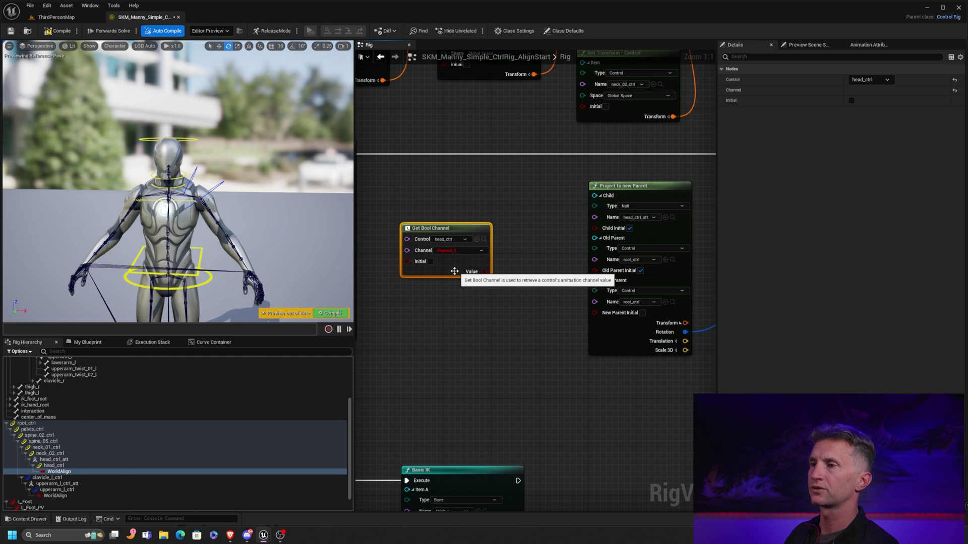
{"action": "left_click", "coordinate": [462, 251]}
{"action": "left_click", "coordinate": [450, 270]}
{"action": "right_click_drag", "start_coordinate": [469, 224], "coordinate": [455, 239]}
Step: Add a Branch with WorldAlign as its condition, routing execution and True into Set Transform
{"action": "key", "text": "b"}
{"action": "left_click", "coordinate": [488, 186]}
{"action": "left_click_drag", "start_coordinate": [474, 287], "coordinate": [495, 210]}
{"action": "right_click_drag", "start_coordinate": [495, 211], "coordinate": [579, 230]}
{"action": "left_click_drag", "start_coordinate": [424, 187], "coordinate": [610, 195]}
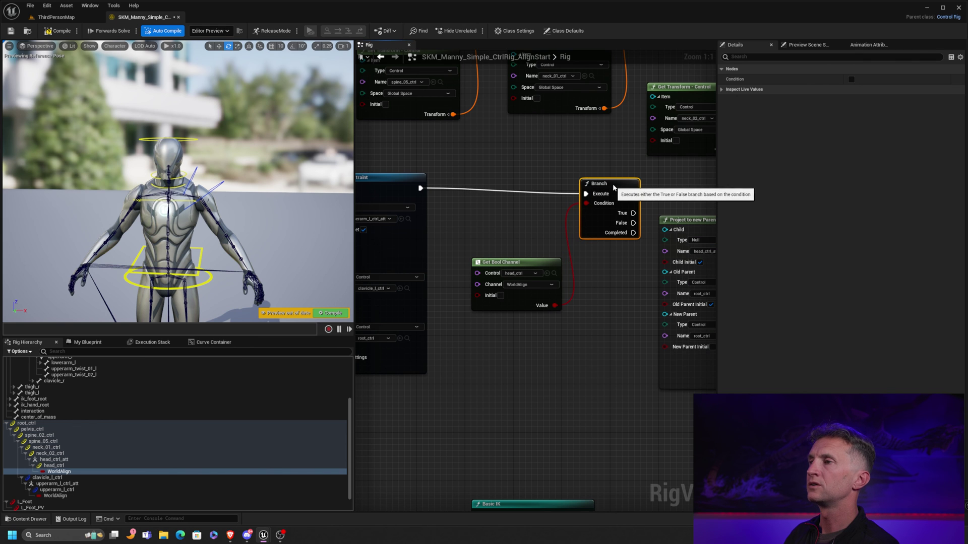
{"action": "right_click_drag", "start_coordinate": [608, 195], "coordinate": [453, 191]}
{"action": "left_click_drag", "start_coordinate": [421, 201], "coordinate": [656, 179]}
{"action": "left_click", "coordinate": [590, 231]}
{"action": "left_click_drag", "start_coordinate": [590, 231], "coordinate": [639, 392]}
{"action": "left_click_drag", "start_coordinate": [670, 180], "coordinate": [658, 199]}
Step: Compile, bend spine_02_ctrl to test the head, then compile again to reset the pose
{"action": "left_click", "coordinate": [55, 31]}
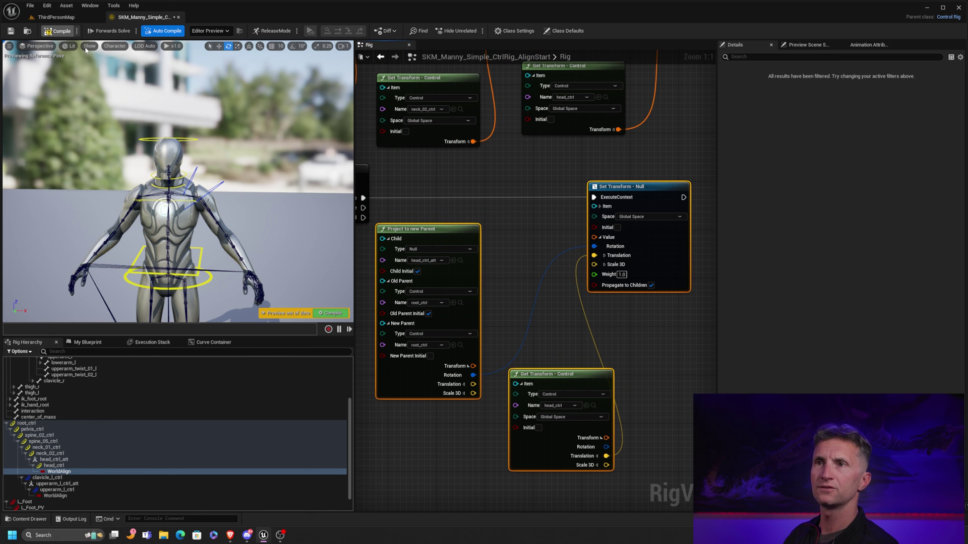
{"action": "left_click", "coordinate": [203, 249]}
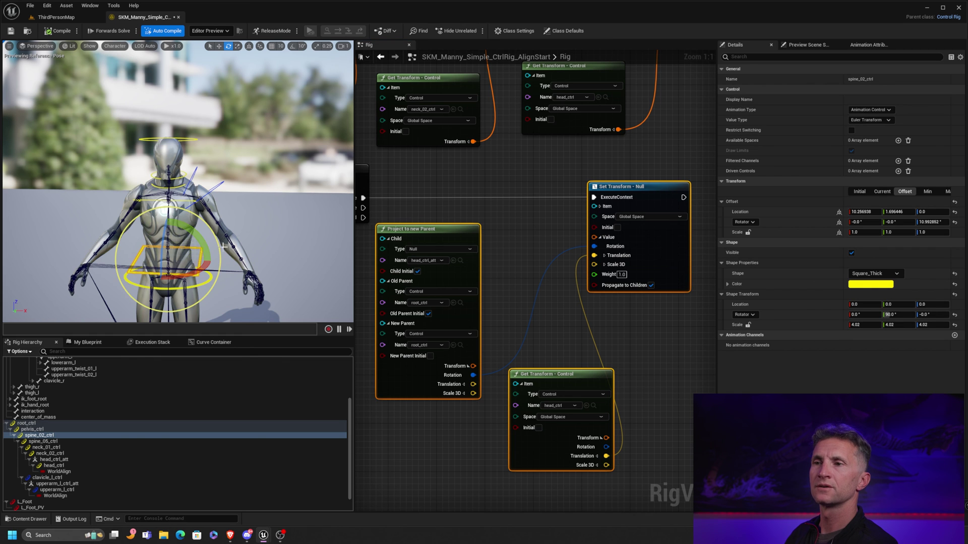
{"action": "left_click_drag", "start_coordinate": [203, 235], "coordinate": [174, 215]}
{"action": "left_click_drag", "start_coordinate": [169, 220], "coordinate": [229, 172]}
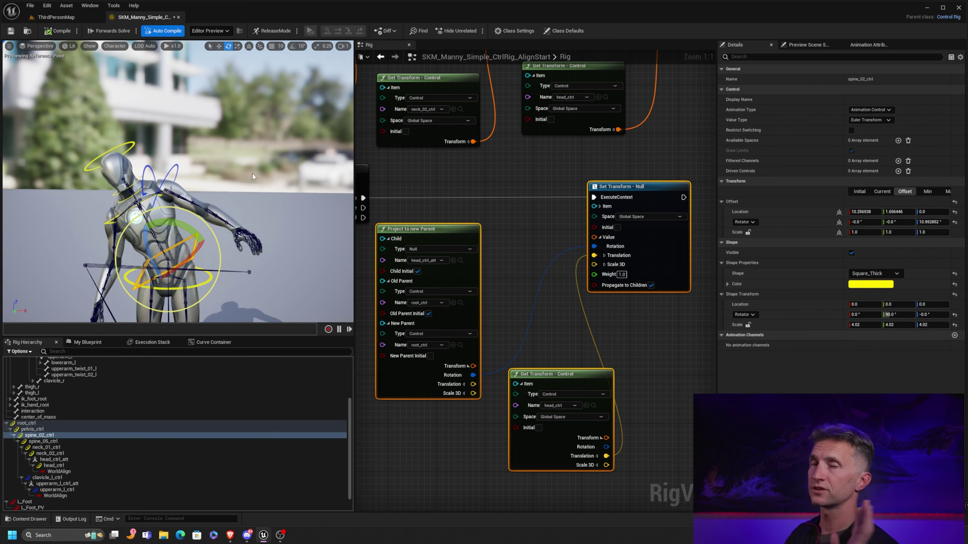
{"action": "left_click", "coordinate": [61, 33]}
Step: Enable WorldAlign on upperarm_l_ctrl and head_ctrl, then bend the torso to check alignment
{"action": "left_click", "coordinate": [222, 185]}
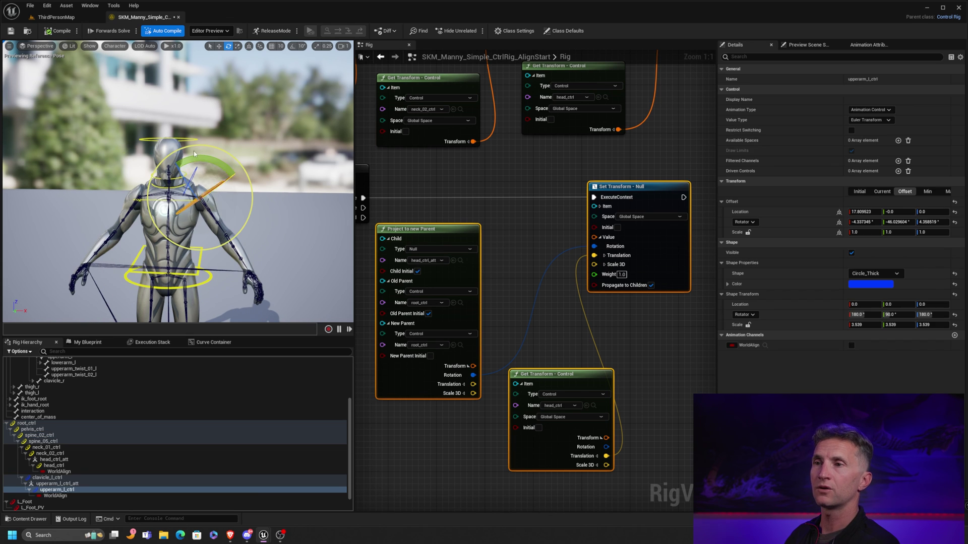
{"action": "left_click", "coordinate": [852, 346]}
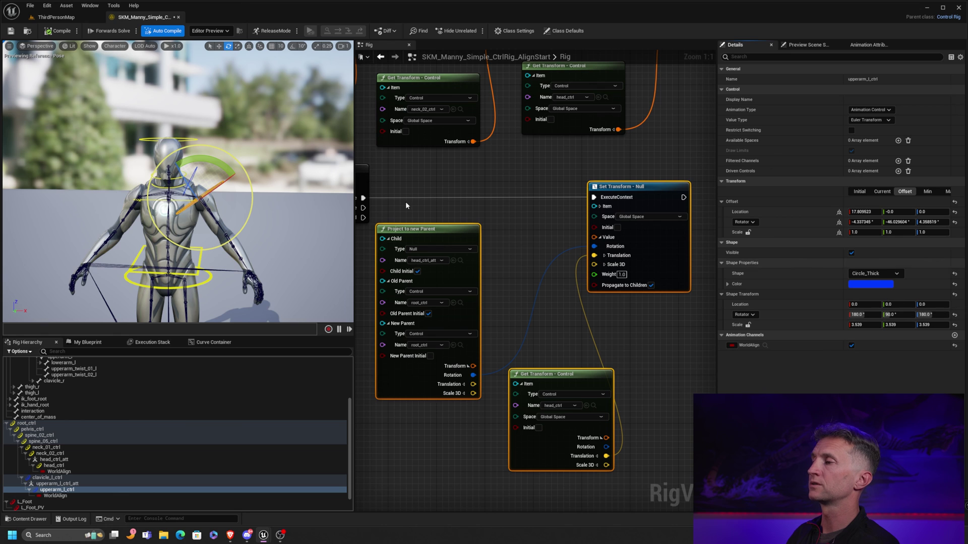
{"action": "left_click", "coordinate": [145, 138]}
{"action": "left_click", "coordinate": [851, 345]}
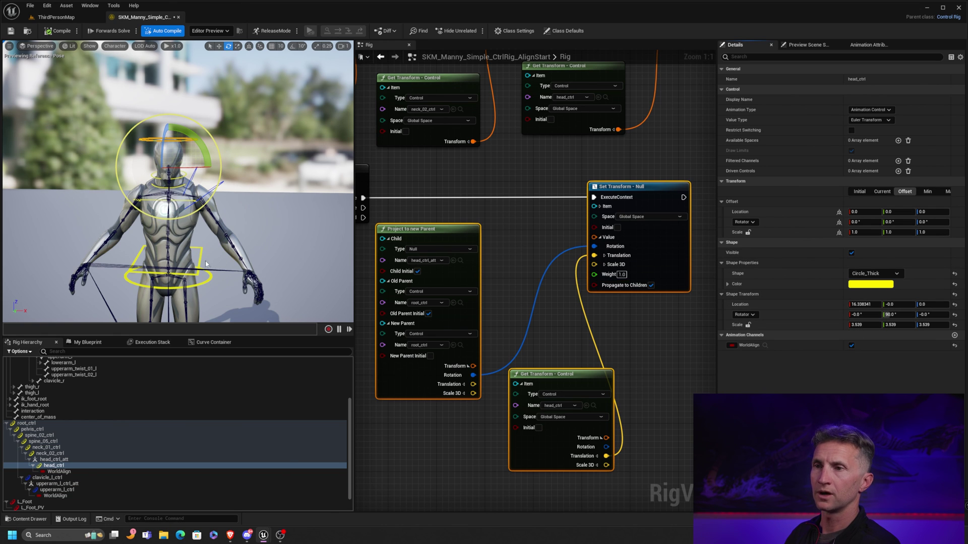
{"action": "left_click", "coordinate": [189, 258]}
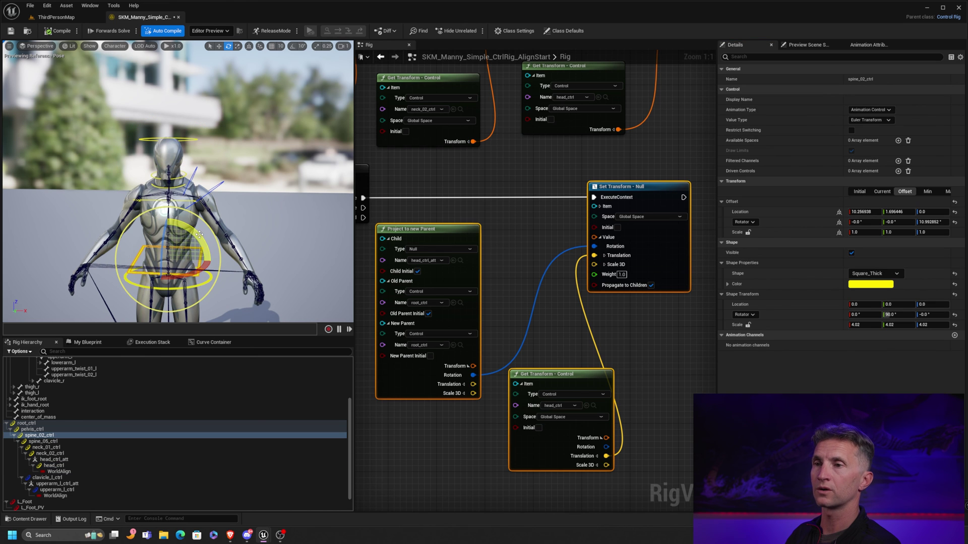
{"action": "left_click_drag", "start_coordinate": [190, 230], "coordinate": [199, 188]}
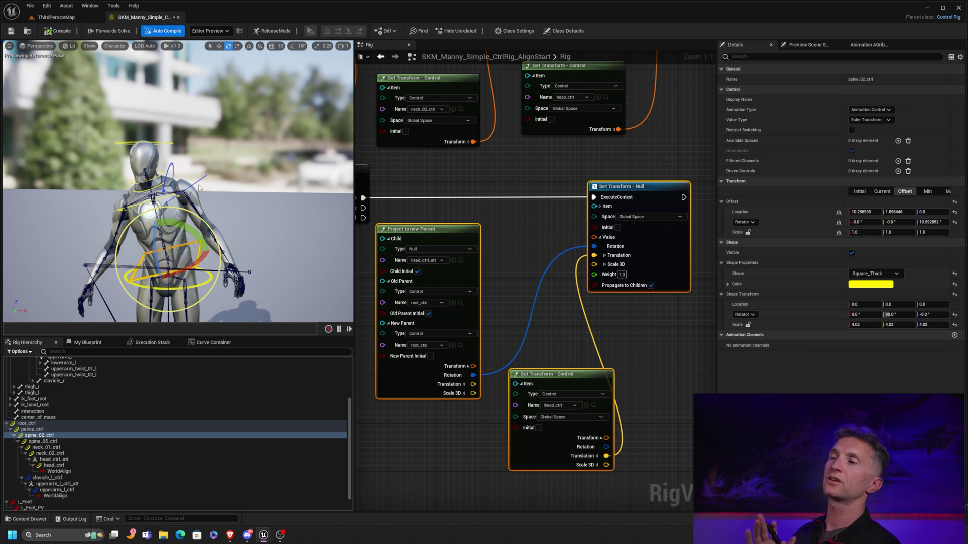